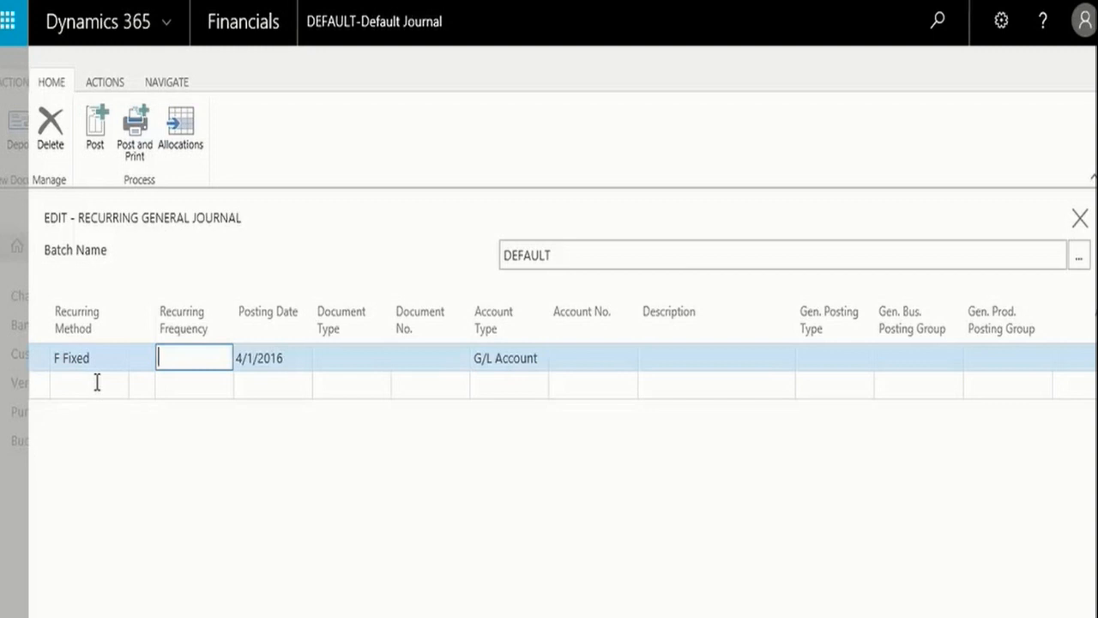
# Set the recurring frequency of the first journal line to 1M+CM
pyautogui.write('1M+CM')
pyautogui.press('Tab')
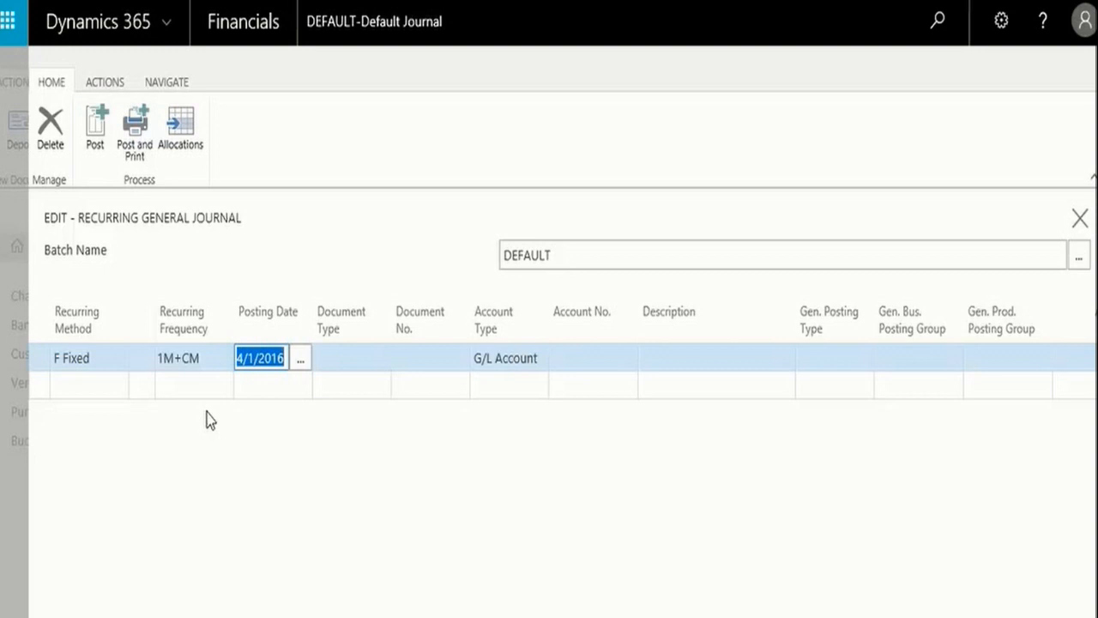
# Check the work date in the personal settings and close them without making changes
pyautogui.click(1002, 24)
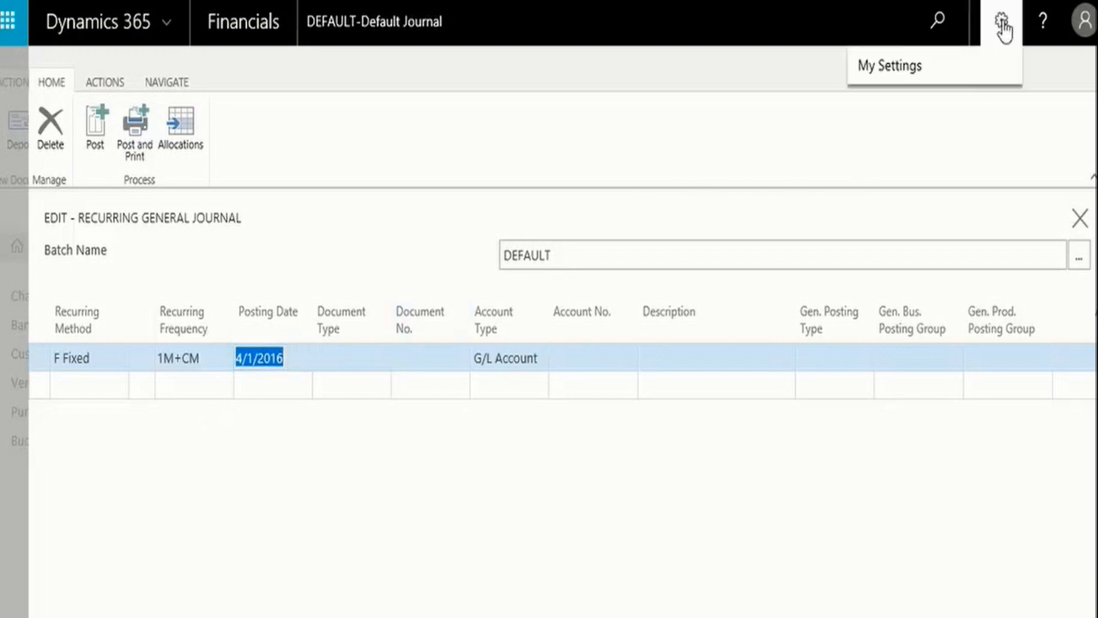
pyautogui.click(931, 79)
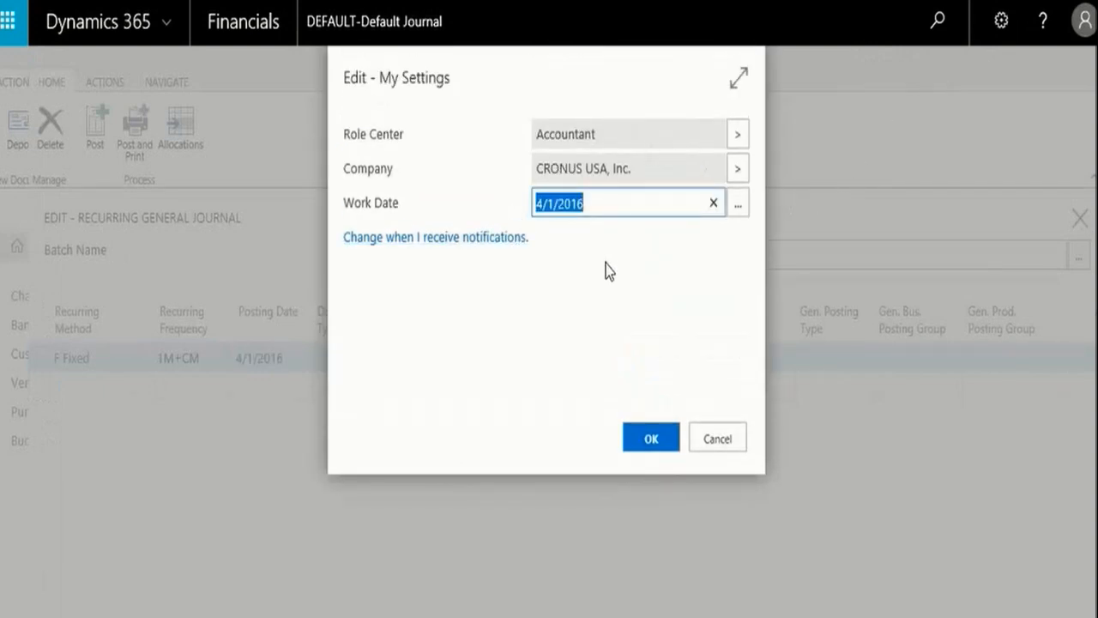
pyautogui.press('Escape')
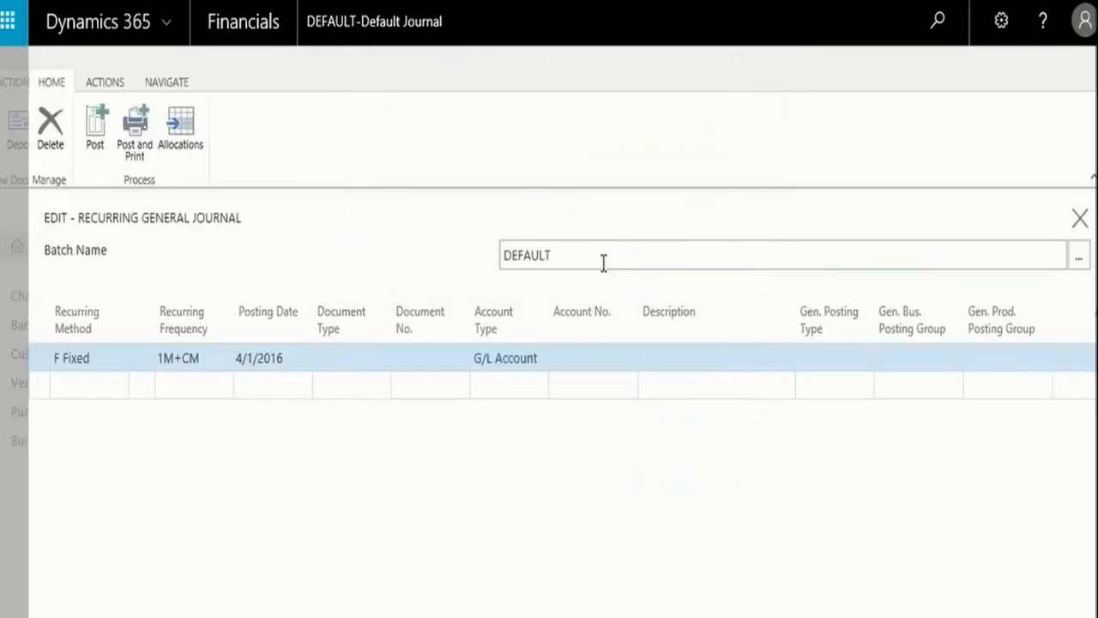
# Set the posting date of the first journal line to 3/31/2016
pyautogui.click(331, 370)
pyautogui.click(205, 359)
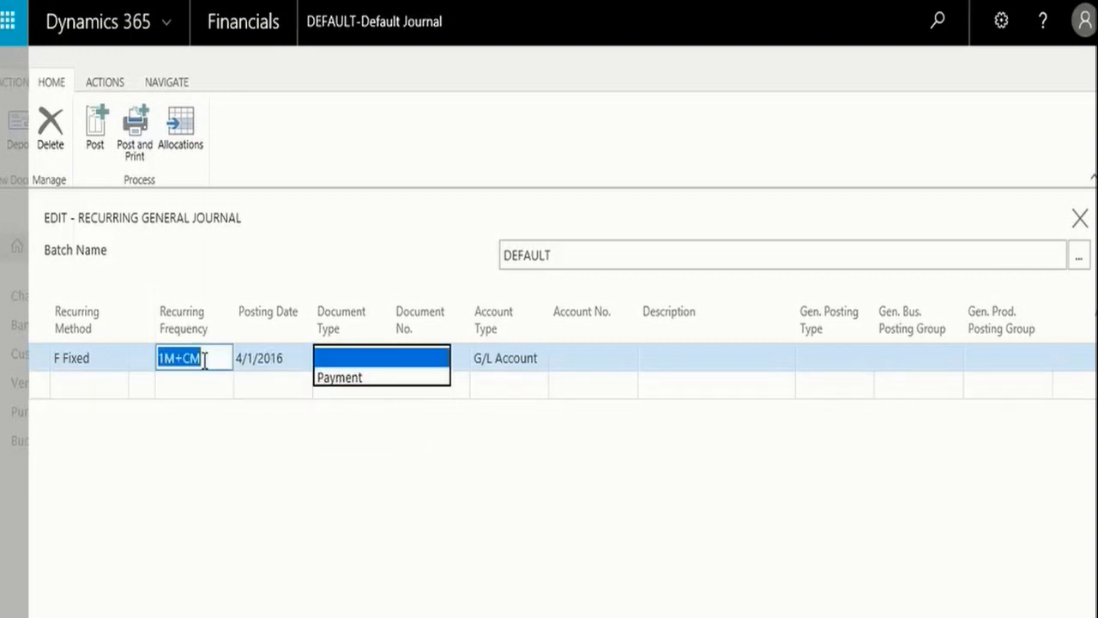
pyautogui.press('Tab')
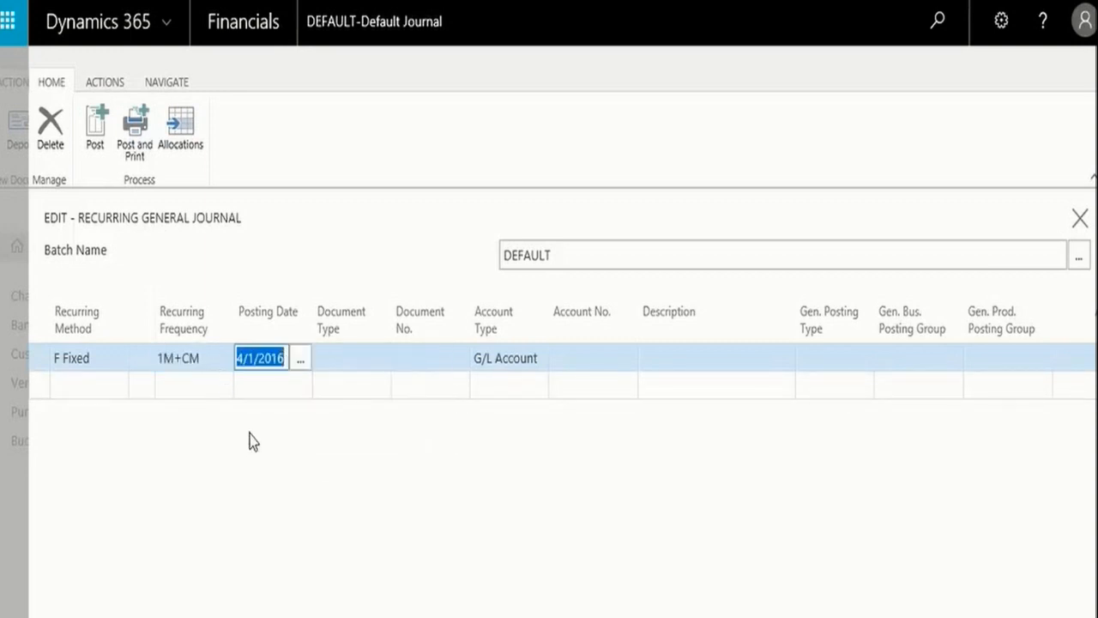
pyautogui.write('033')
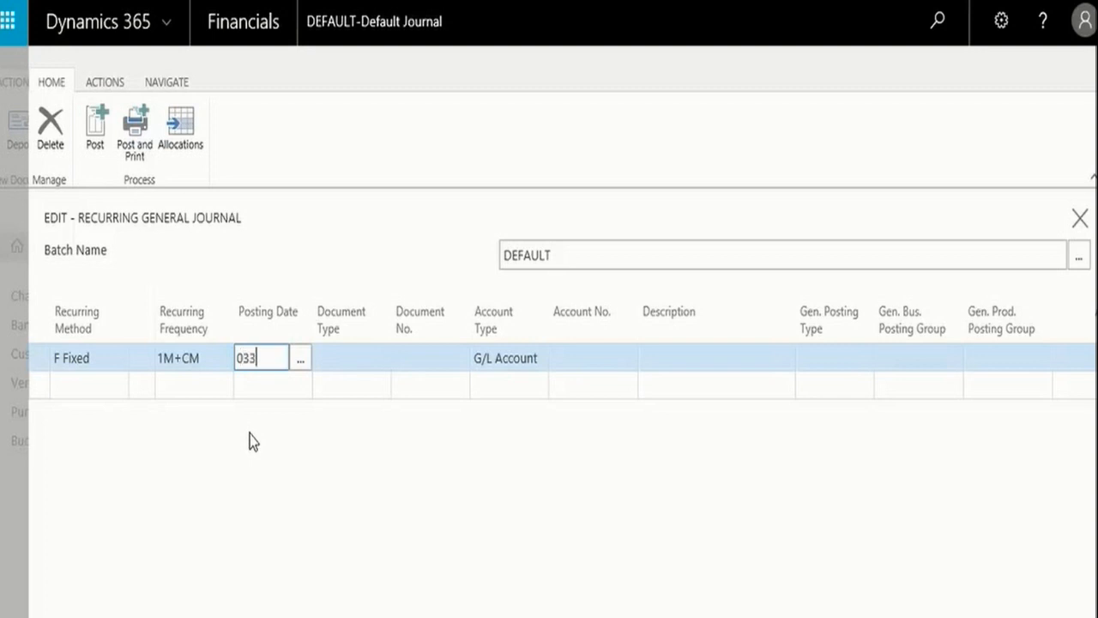
pyautogui.write('116')
pyautogui.press('Tab')
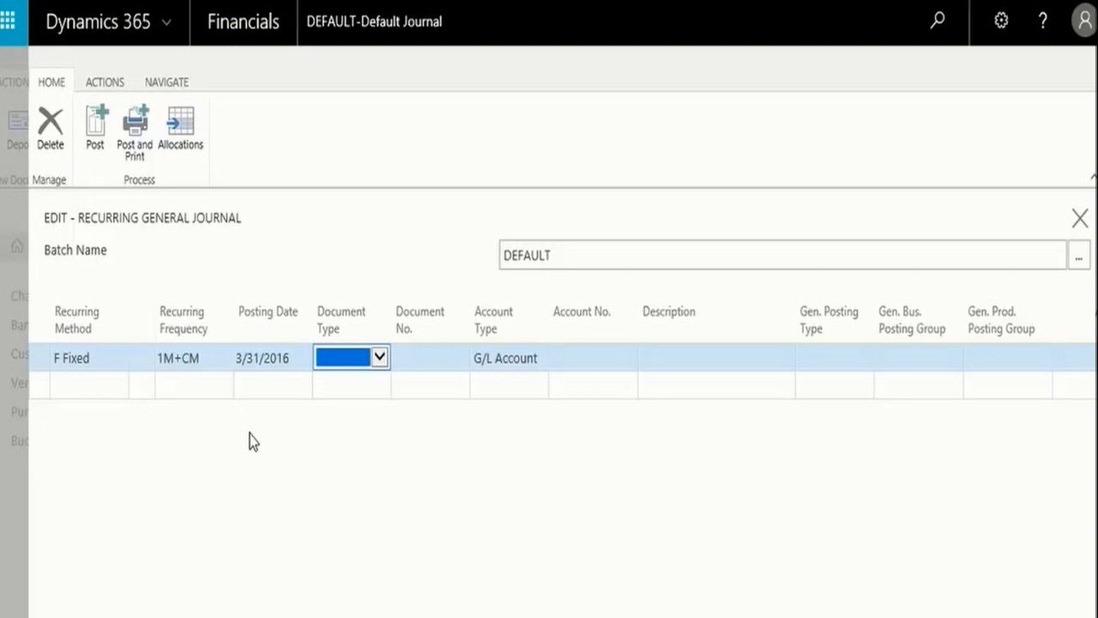
# Enter document number REC001 on the first journal line and choose the Rent Expense G/L account for it
pyautogui.press('Tab')
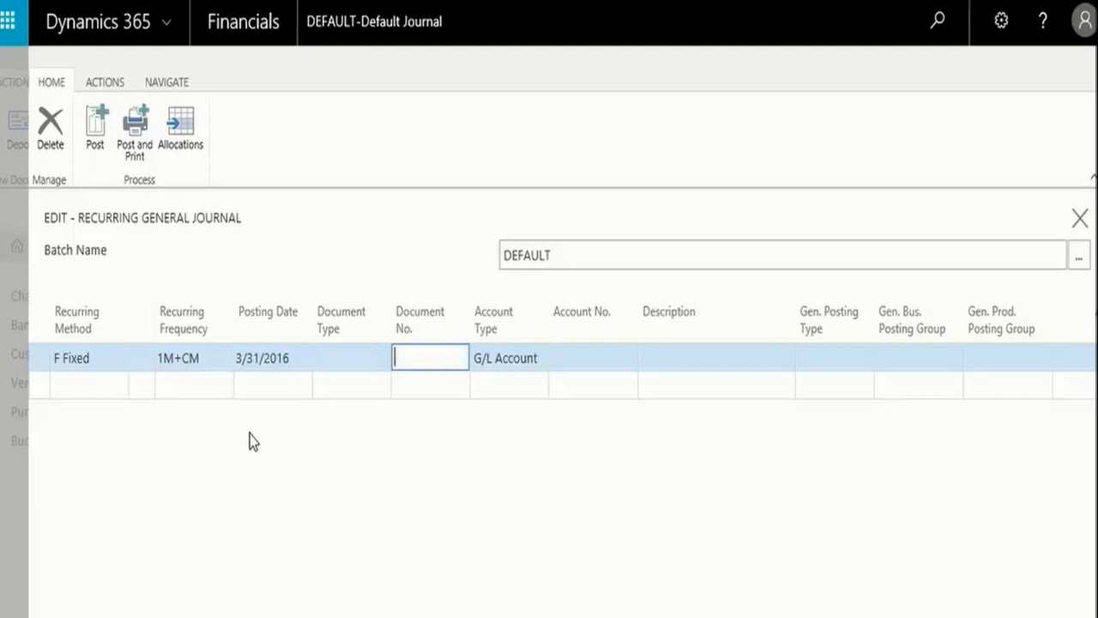
pyautogui.write('REC001')
pyautogui.press('Tab')
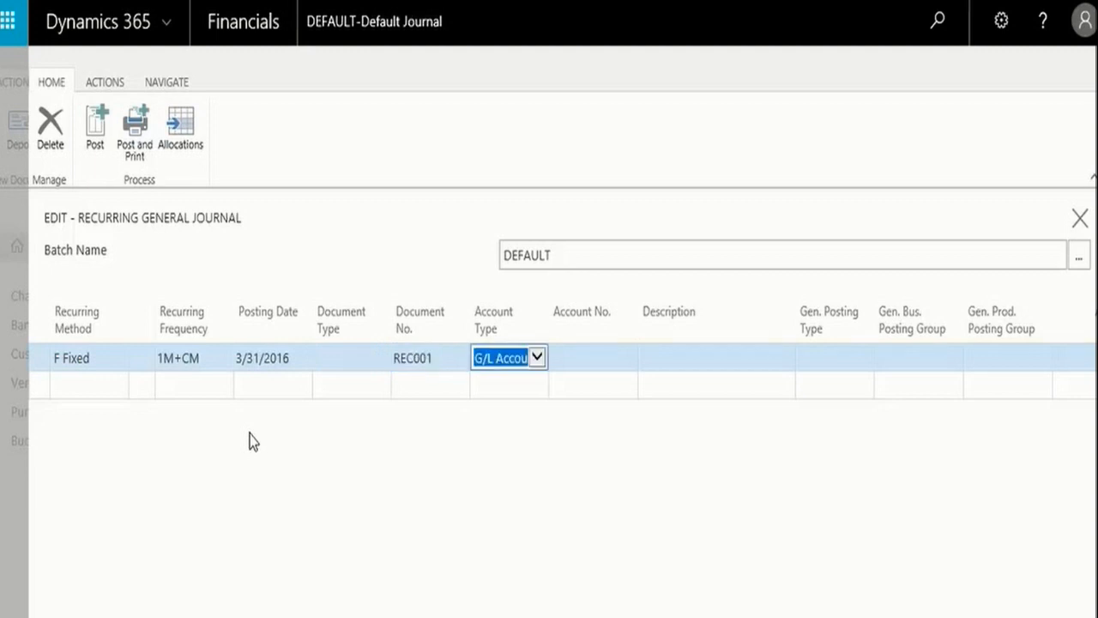
pyautogui.press('Tab')
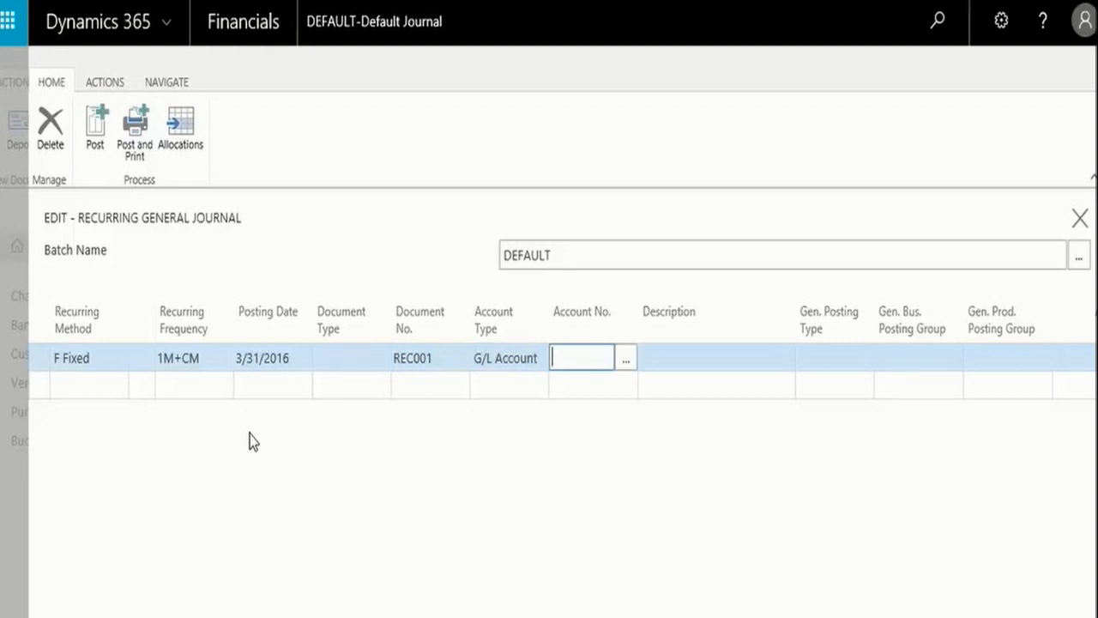
pyautogui.write('rent')
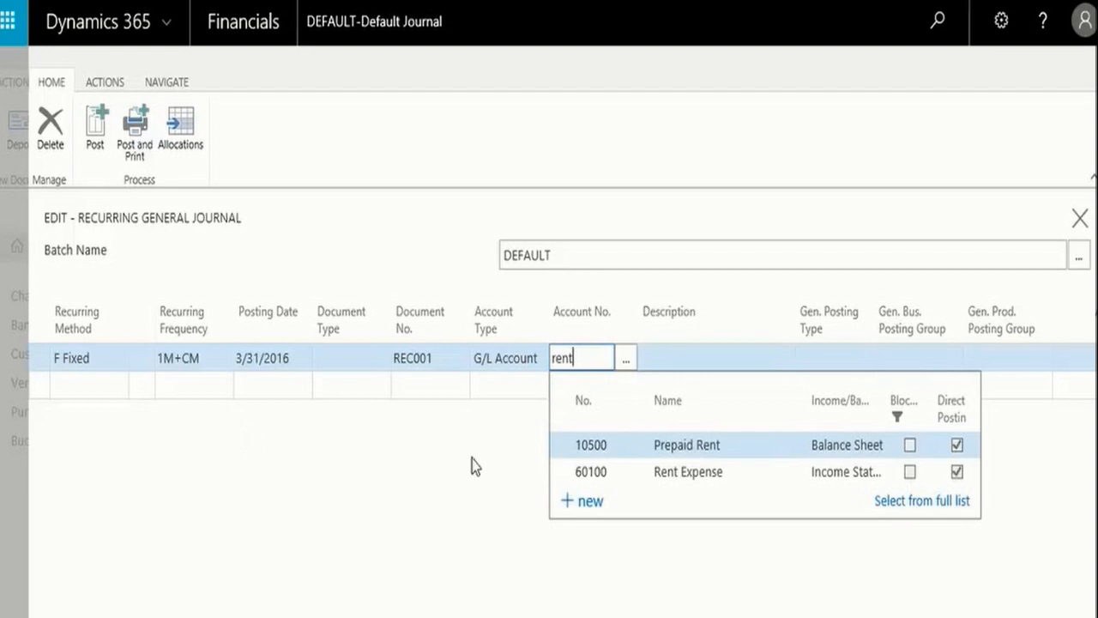
pyautogui.click(697, 484)
pyautogui.press('Tab')
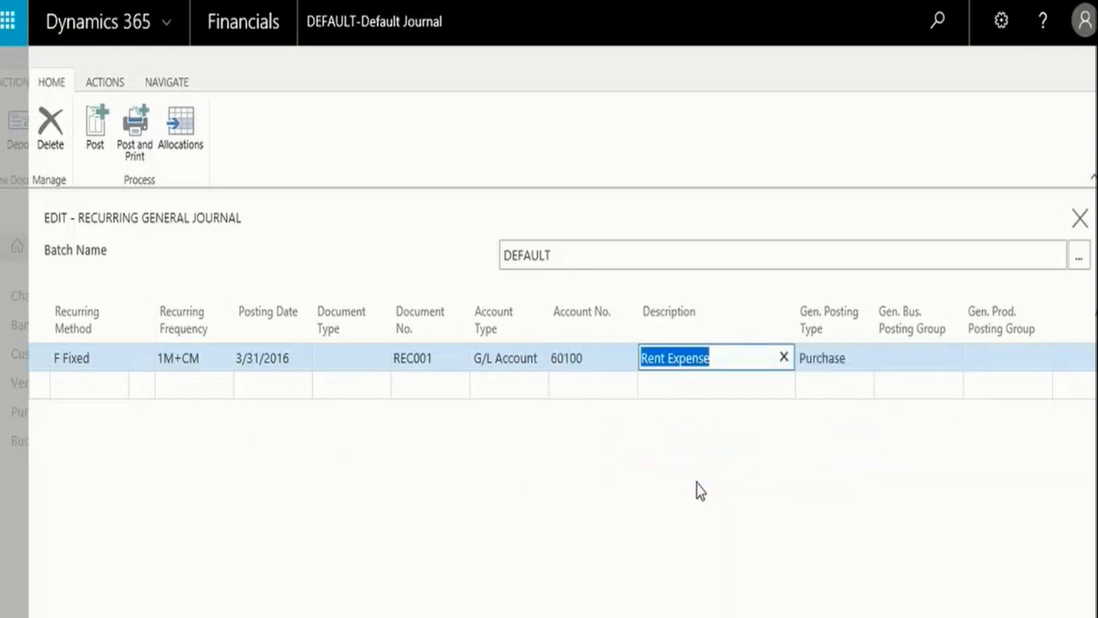
# Set the amount of the Rent Expense line to 1000
pyautogui.press('Tab')
pyautogui.press('Tab')
pyautogui.press('Tab')
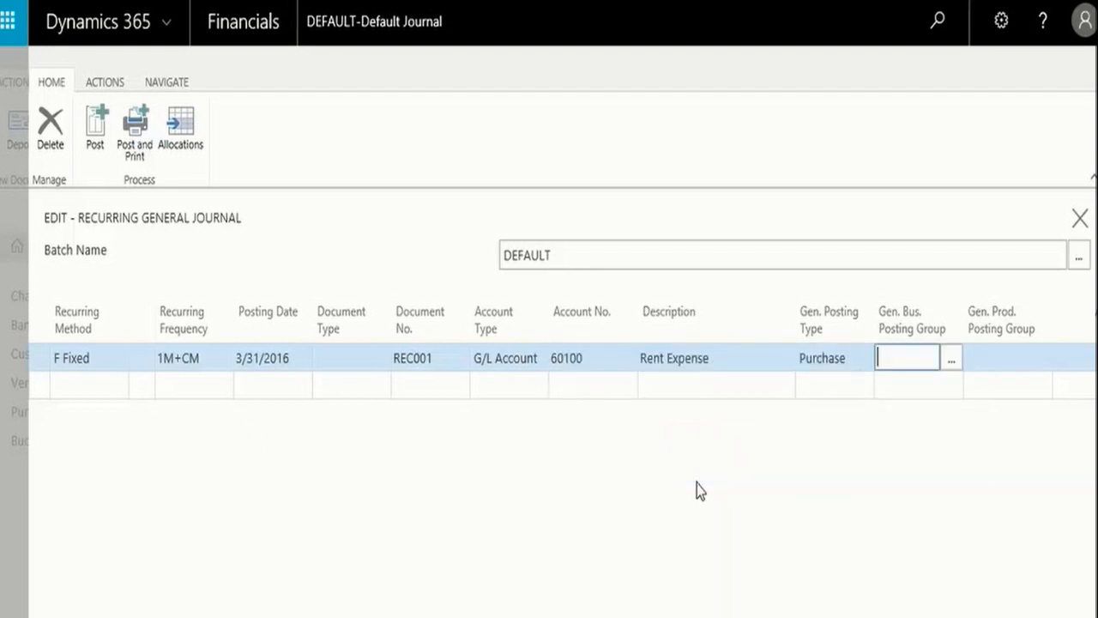
pyautogui.press('Tab')
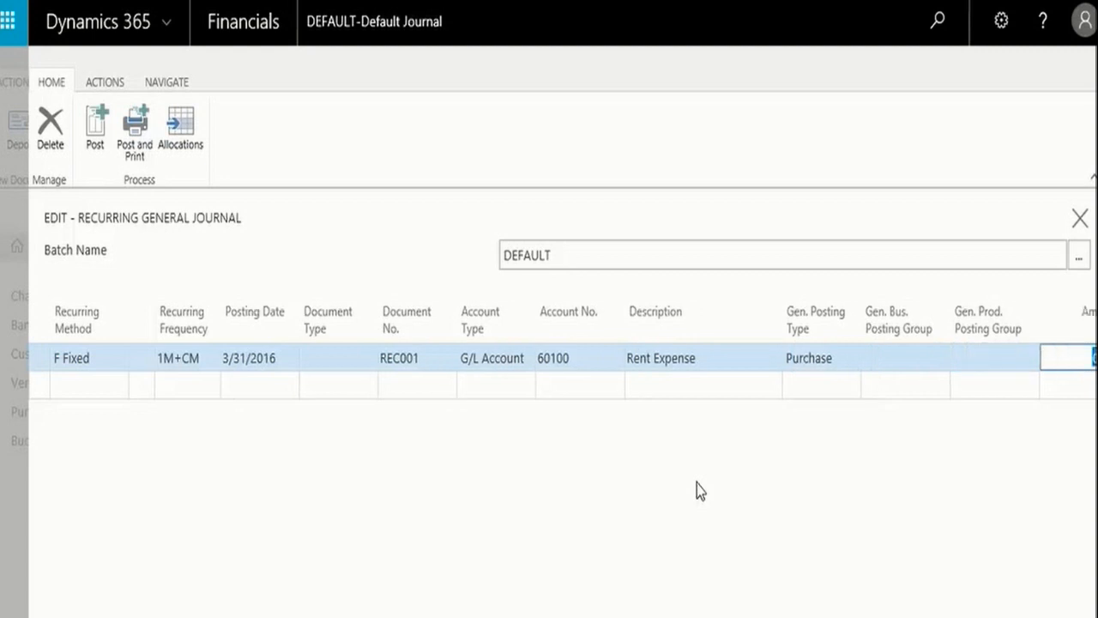
pyautogui.write('1000')
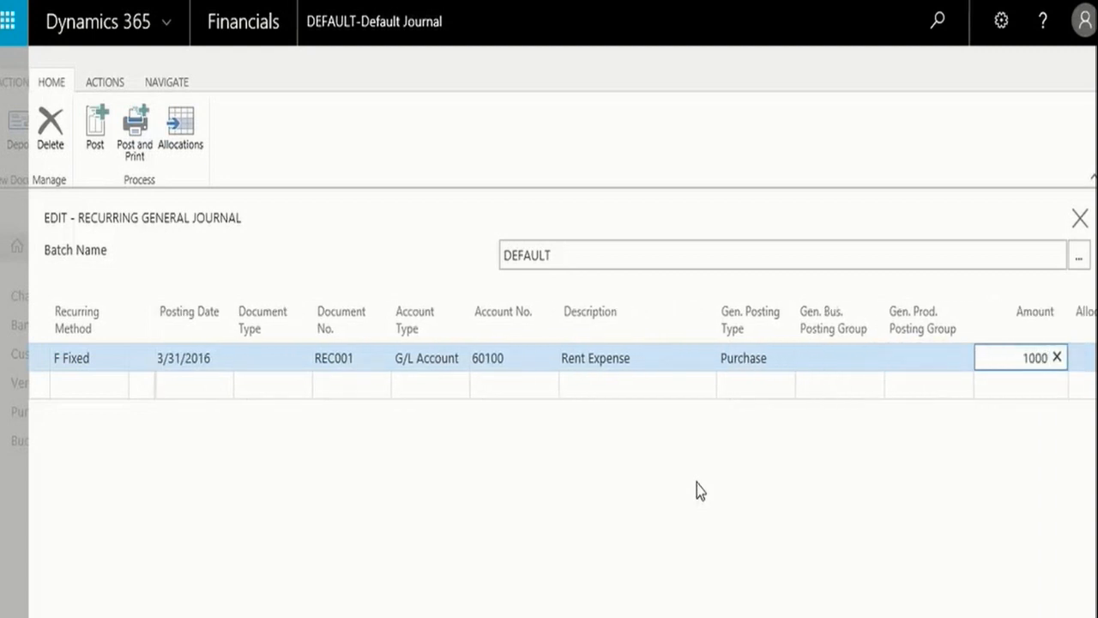
pyautogui.press('Down')
pyautogui.hotkey('shift', 'Tab')
pyautogui.hotkey('shift', 'Tab')
pyautogui.hotkey('shift', 'Tab')
pyautogui.hotkey('shift', 'Tab')
pyautogui.hotkey('shift', 'Tab')
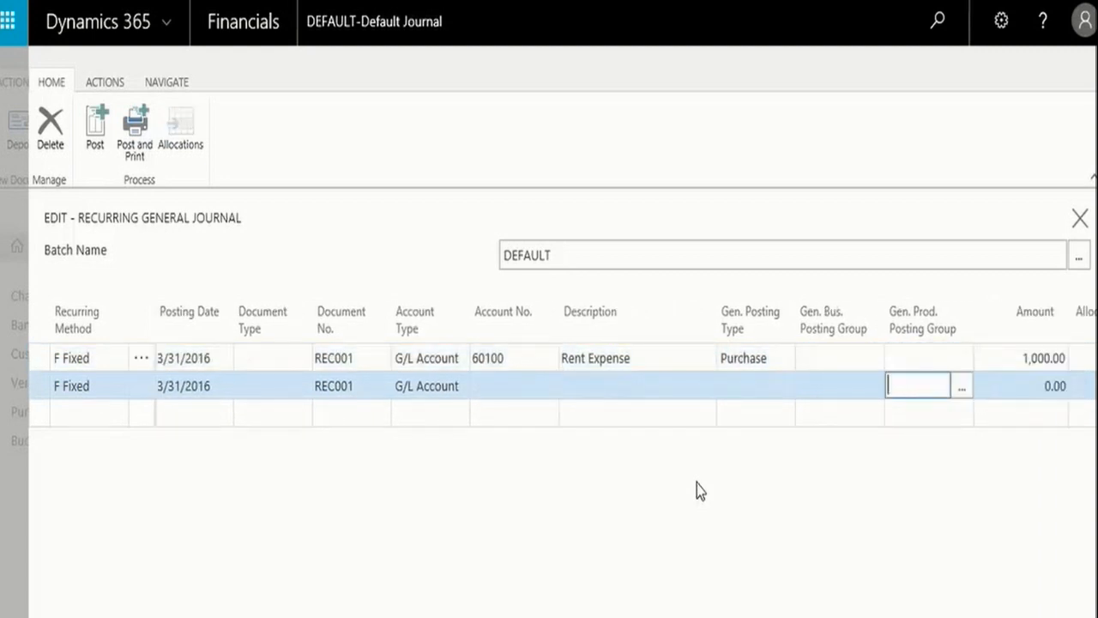
pyautogui.hotkey('shift', 'Tab')
pyautogui.hotkey('shift', 'Tab')
pyautogui.hotkey('shift', 'Tab')
pyautogui.hotkey('shift', 'Tab')
pyautogui.hotkey('shift', 'Tab')
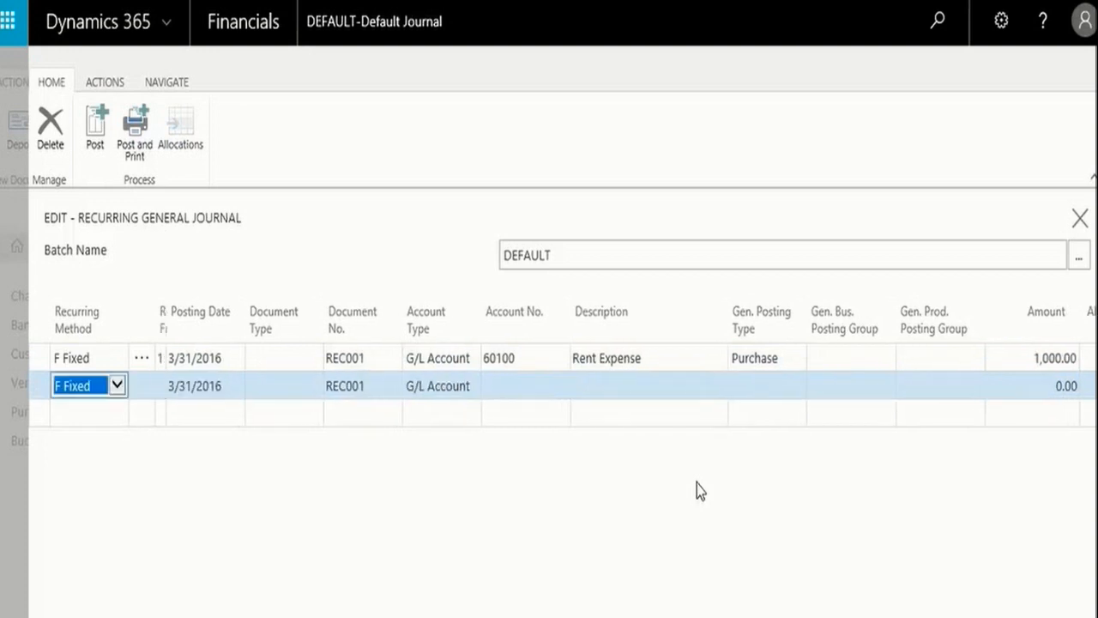
pyautogui.hotkey('shift', 'Tab')
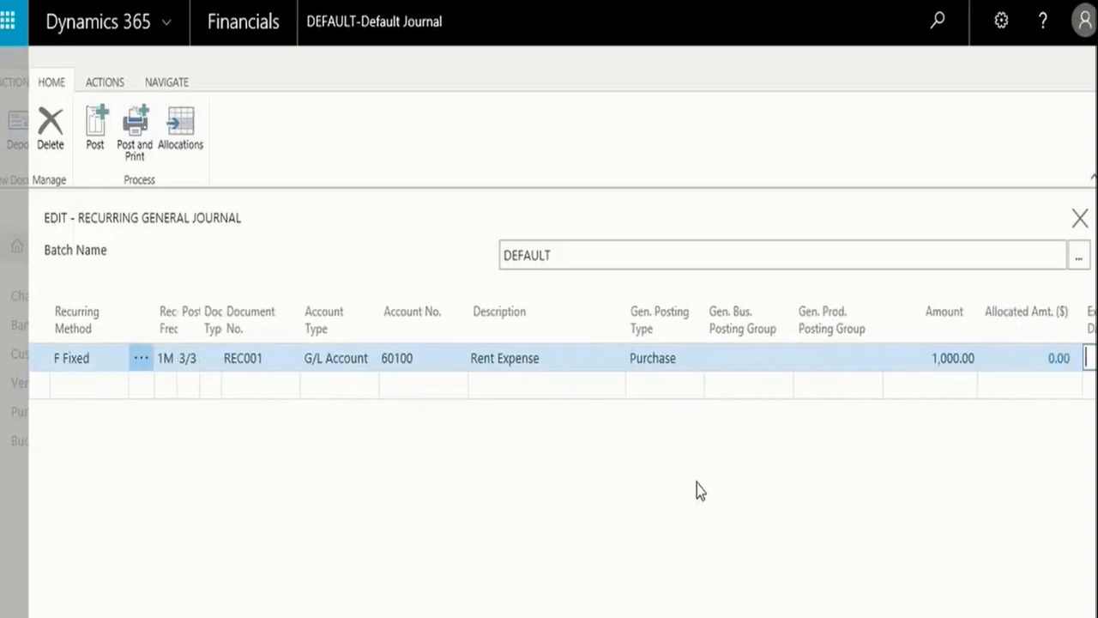
# Add a second journal line below Rent Expense and set its recurring frequency to 1M+CM
pyautogui.press('Down')
pyautogui.hotkey('shift', 'Tab')
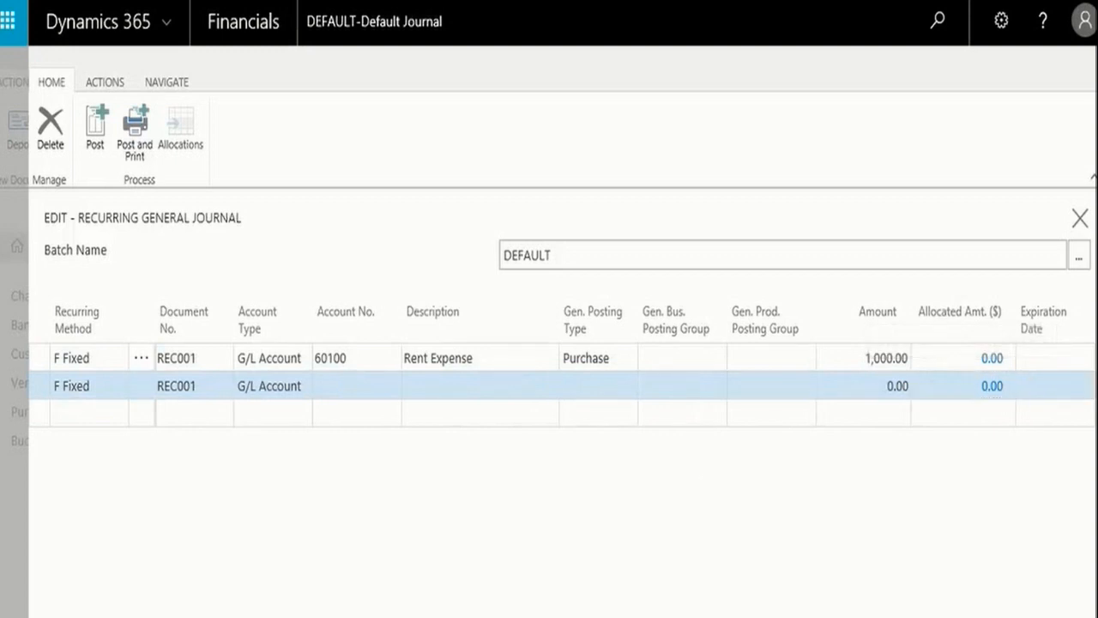
pyautogui.hscroll(-2, 615, 365)
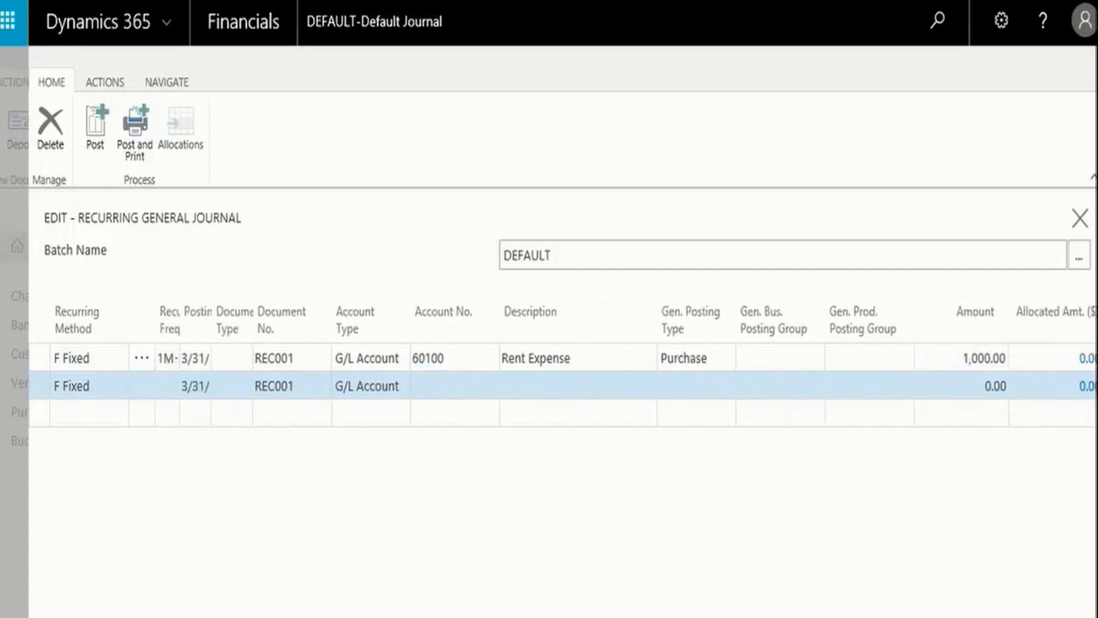
pyautogui.click(172, 386)
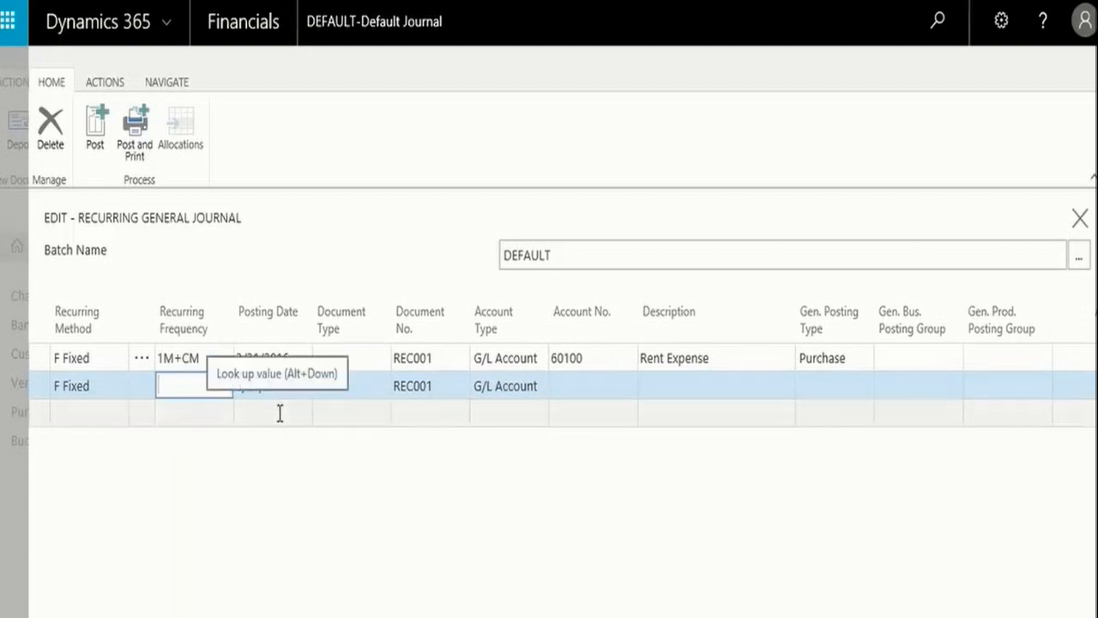
pyautogui.write('1M')
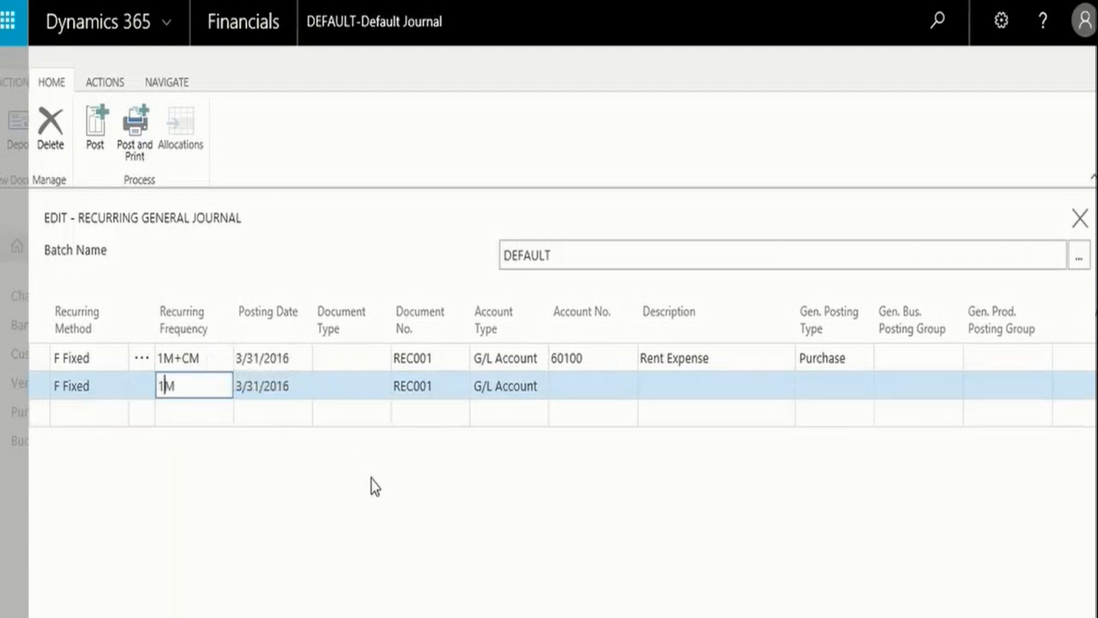
pyautogui.write('+CM')
pyautogui.press('Tab')
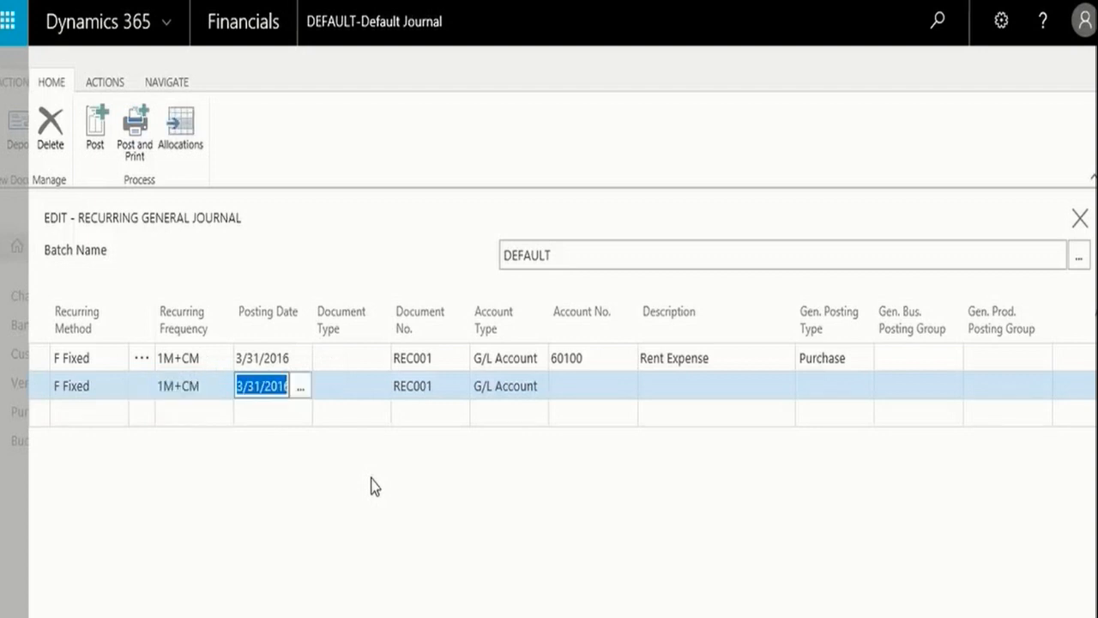
# Choose the Checking account as the G/L account of the second journal line
pyautogui.press('Tab')
pyautogui.press('Tab')
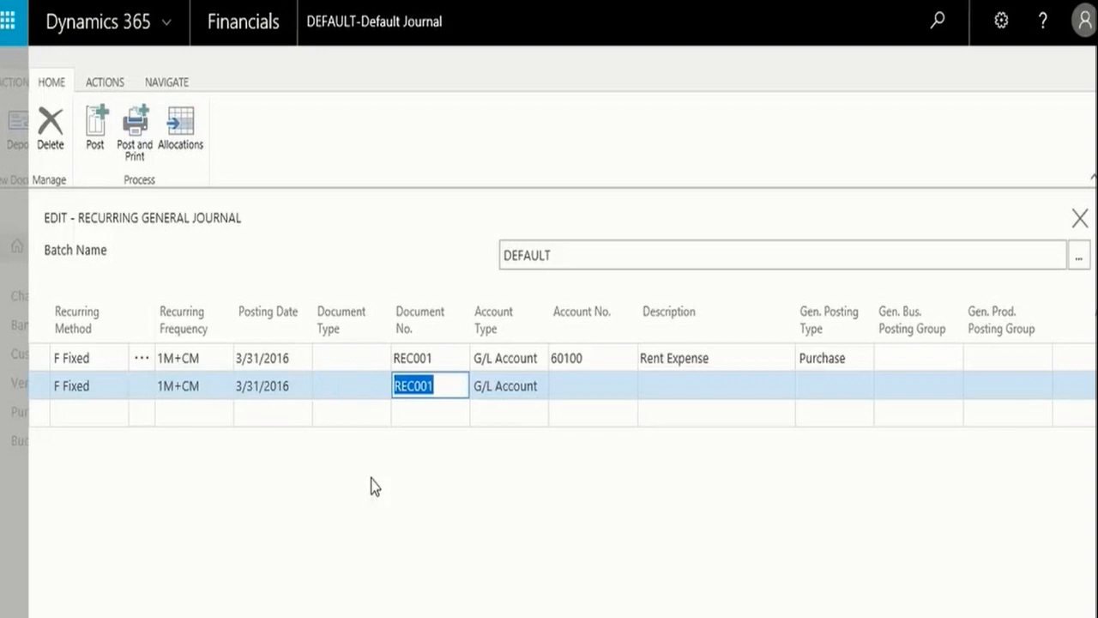
pyautogui.press('Tab')
pyautogui.press('Tab')
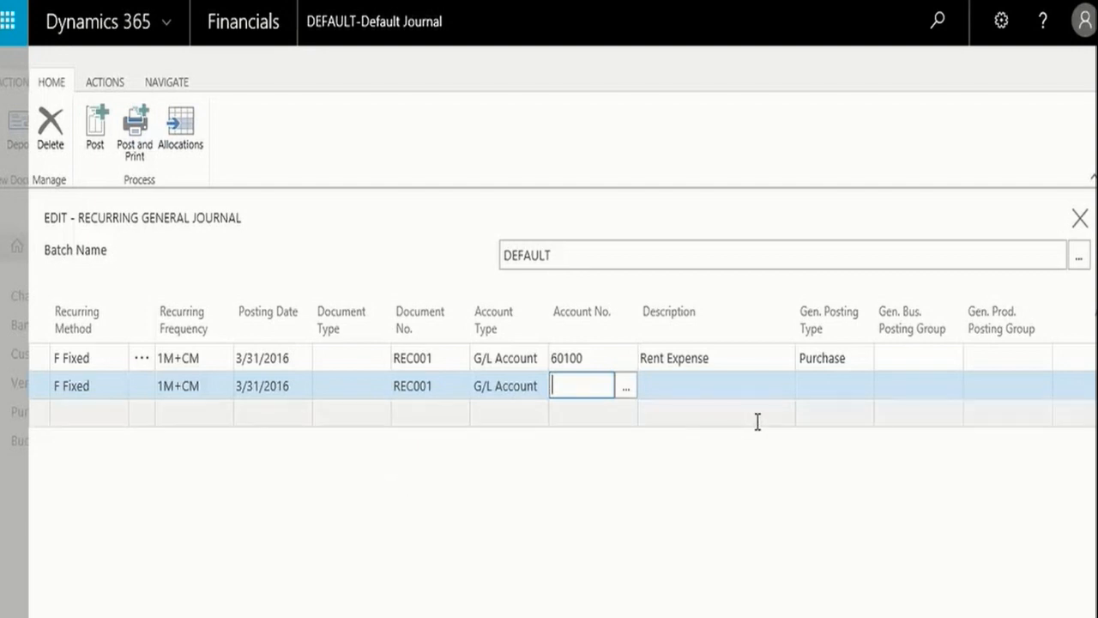
pyautogui.click(627, 386)
pyautogui.click(686, 473)
pyautogui.press('Tab')
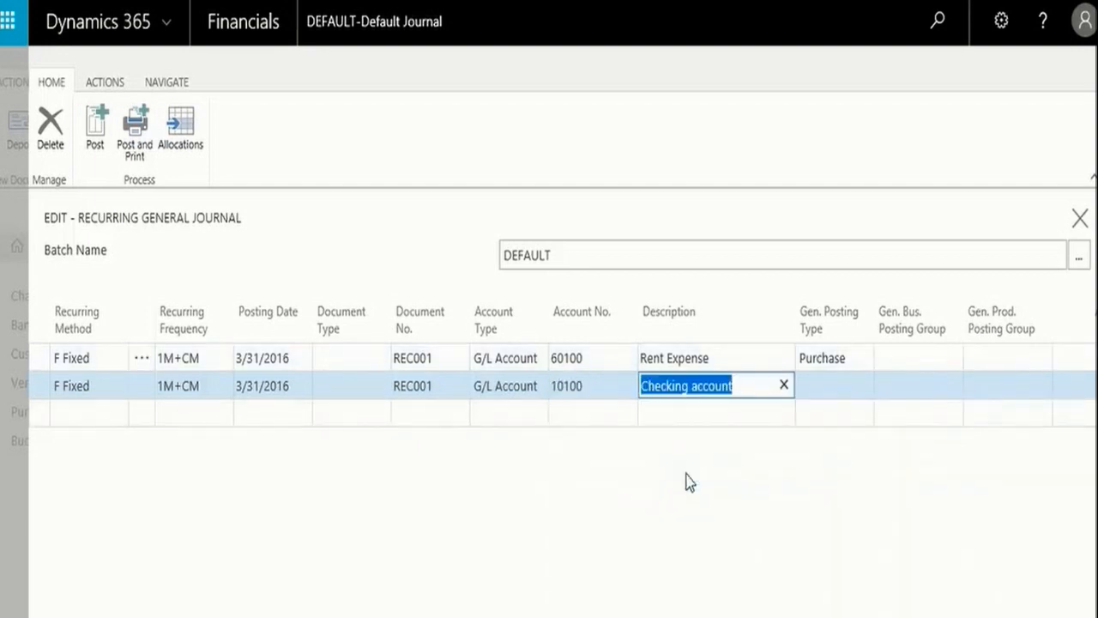
# Set the amount of the Checking account line to -1,000
pyautogui.press('Tab')
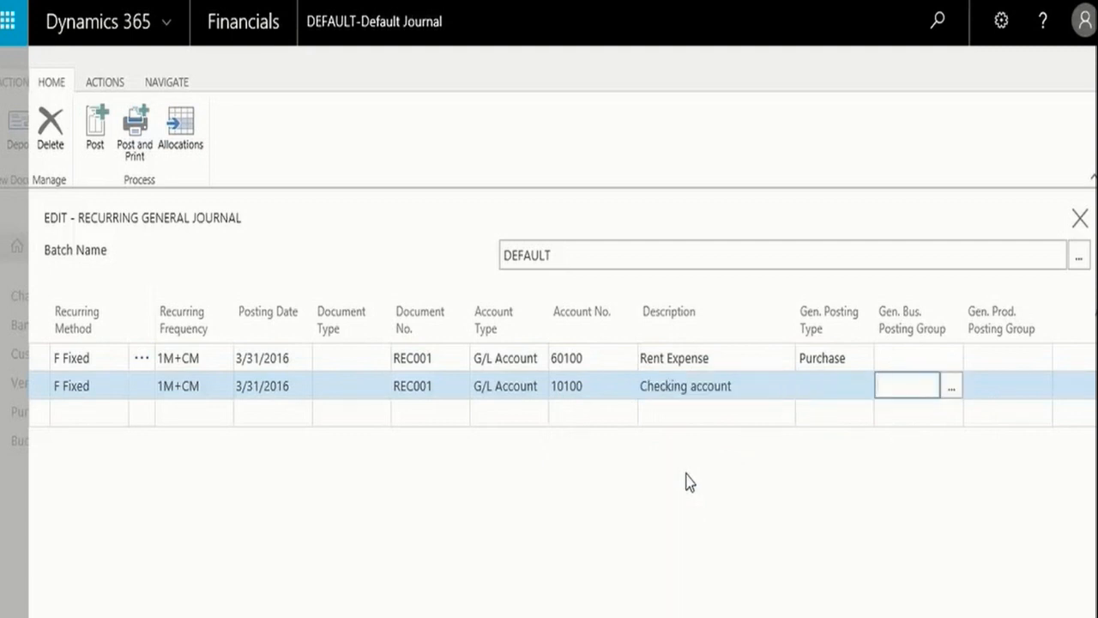
pyautogui.press('Tab')
pyautogui.press('Tab')
pyautogui.write('-')
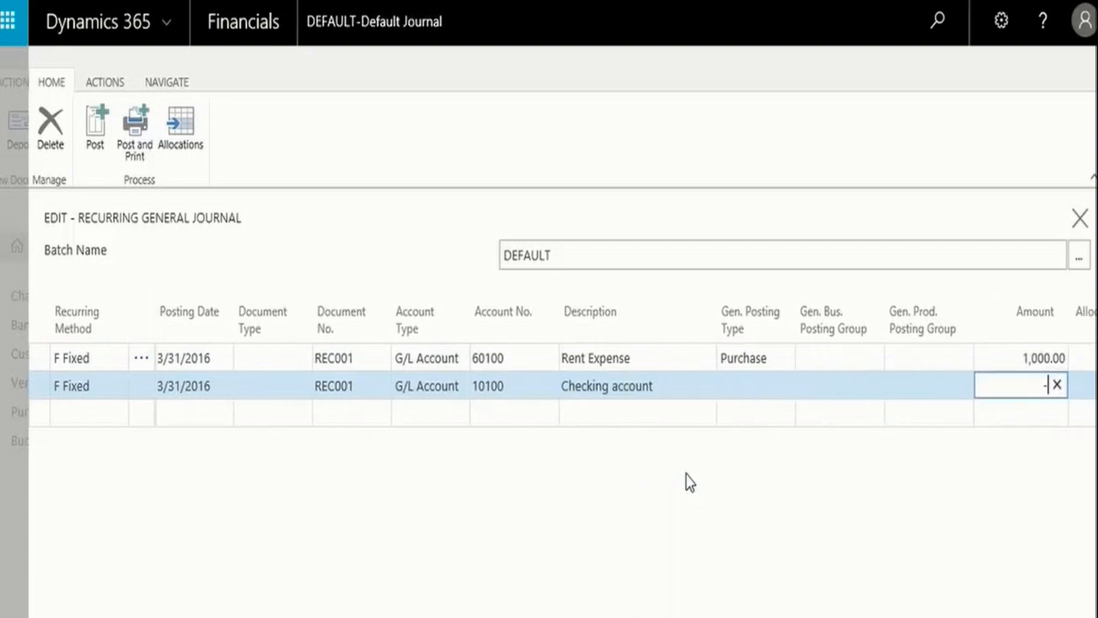
pyautogui.write('1,000')
pyautogui.hotkey('shift', 'Tab')
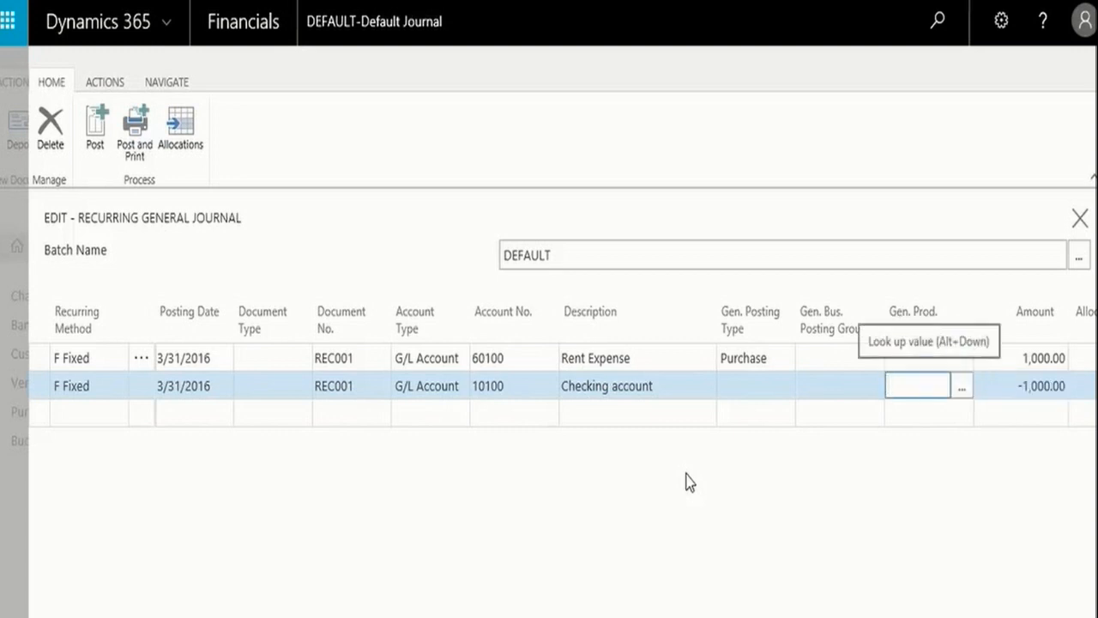
# Change the general posting type of the Rent Expense line to blank
pyautogui.press('Up')
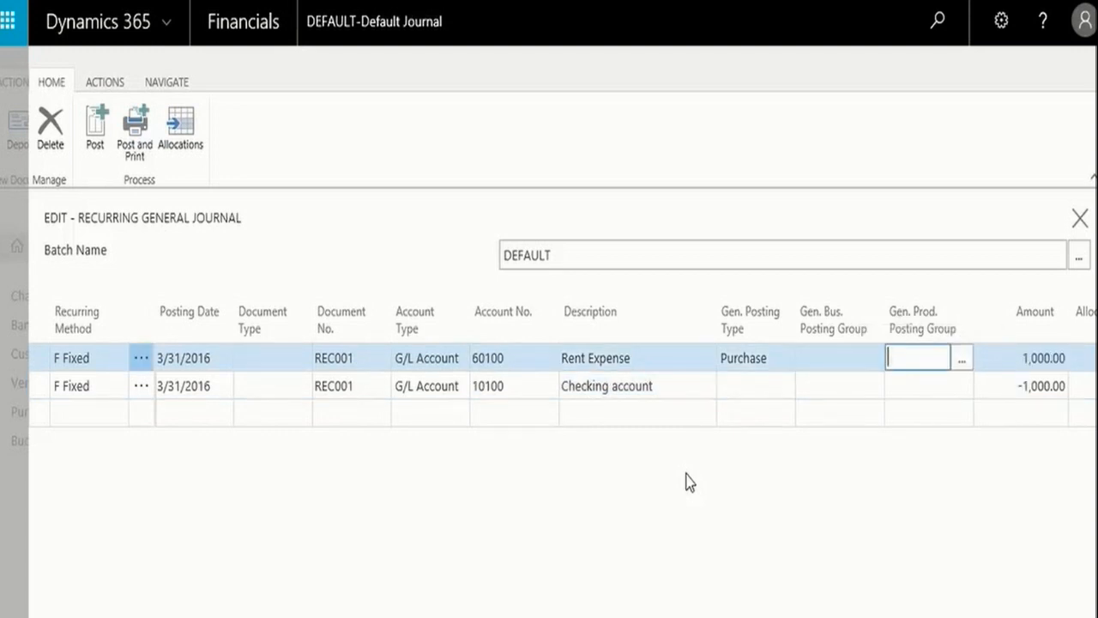
pyautogui.click(748, 365)
pyautogui.click(772, 340)
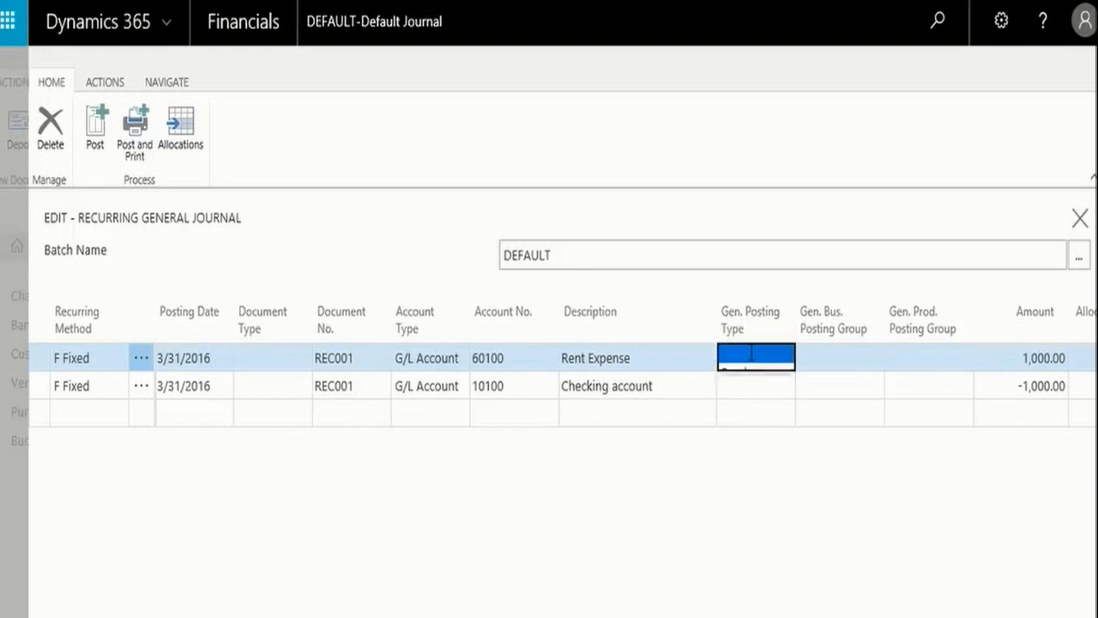
pyautogui.press('Tab')
pyautogui.press('Down')
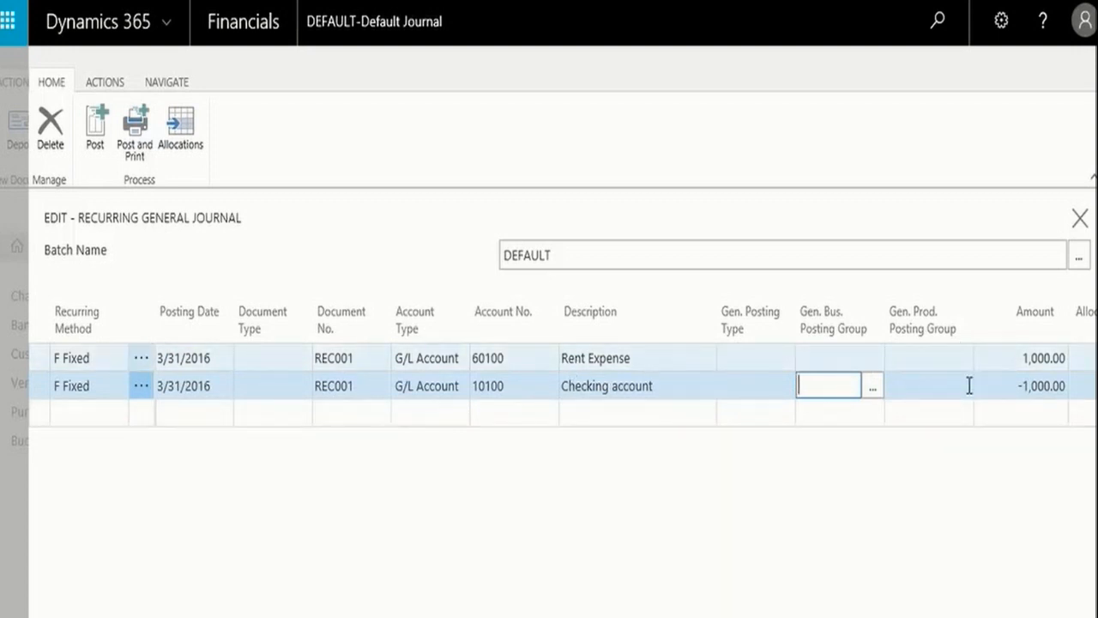
# Hide the Gen. Bus. Posting Group and Gen. Prod. Posting Group columns in the recurring journal
pyautogui.hscroll(-1, 600, 386)
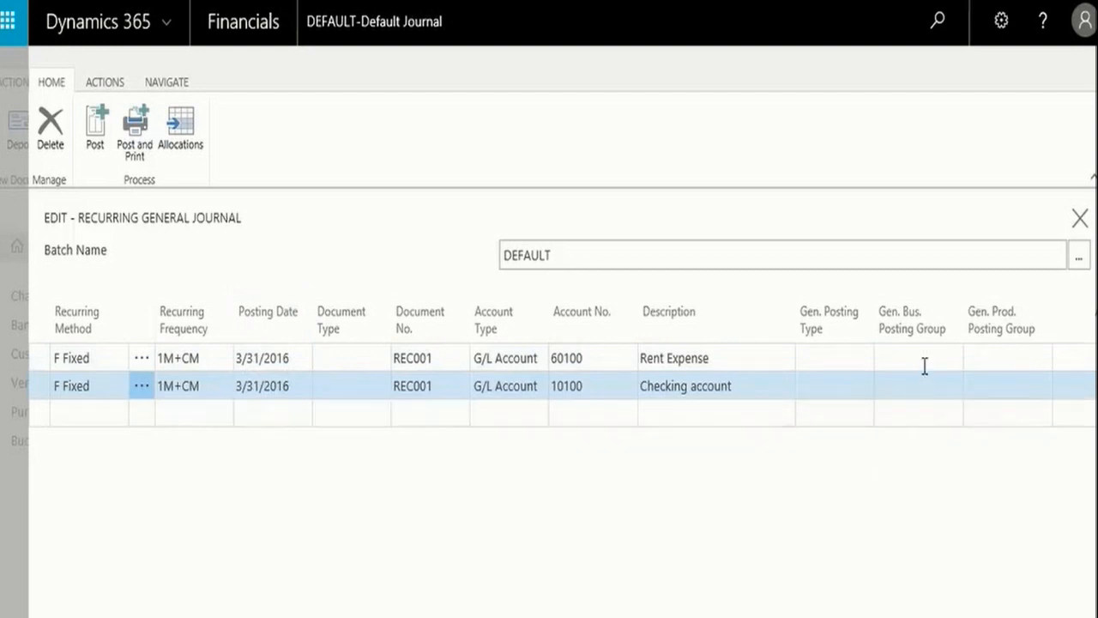
pyautogui.click(907, 340)
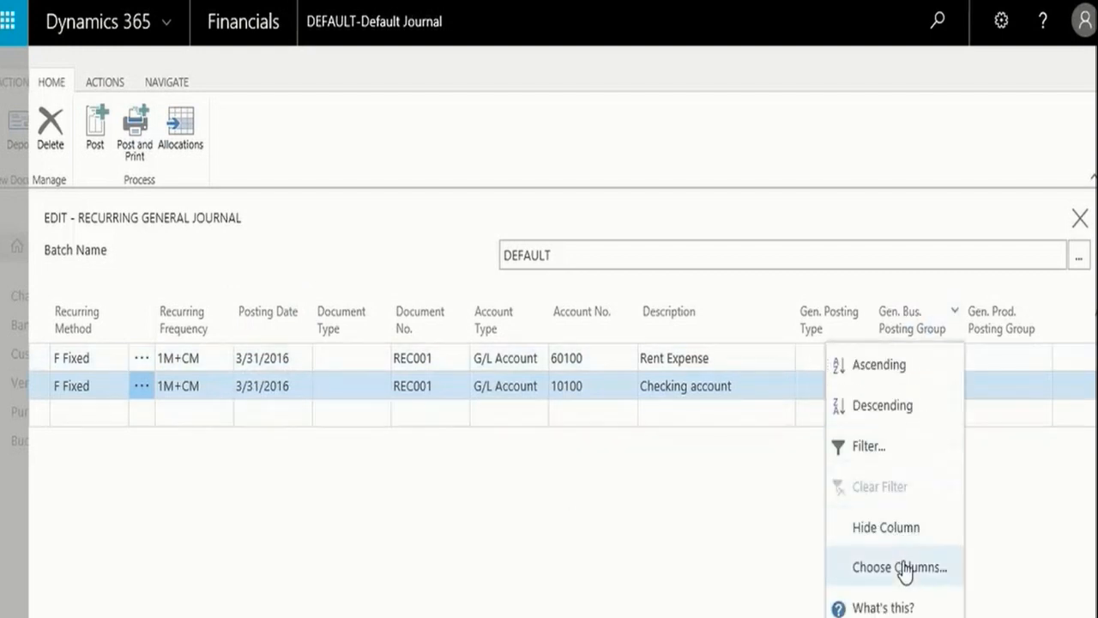
pyautogui.moveTo(907, 569); pyautogui.dragTo(887, 546)
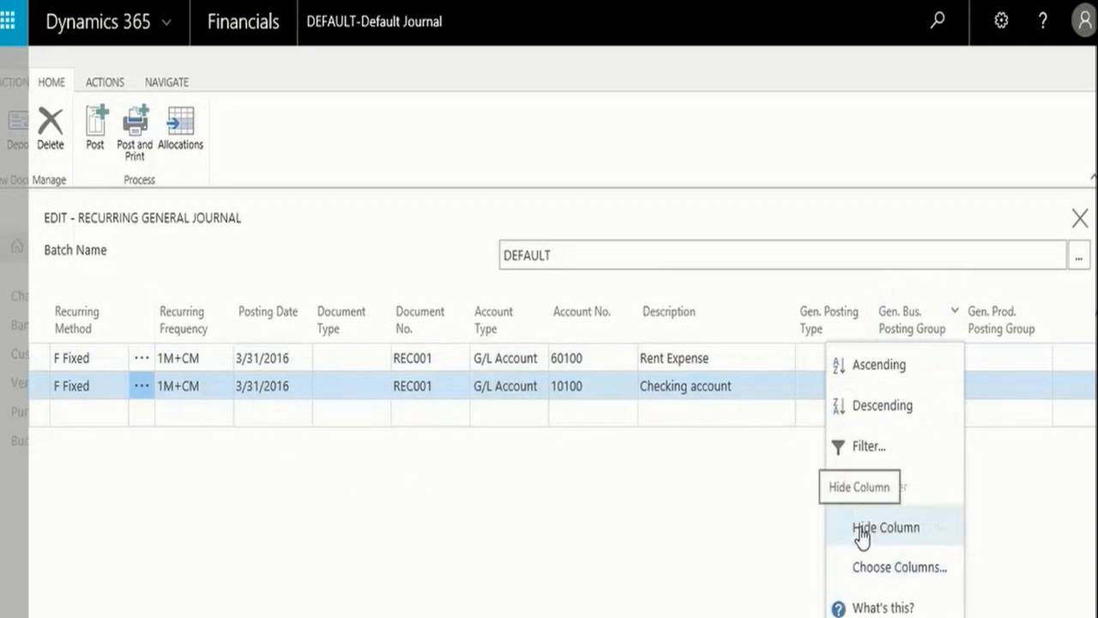
pyautogui.click(862, 531)
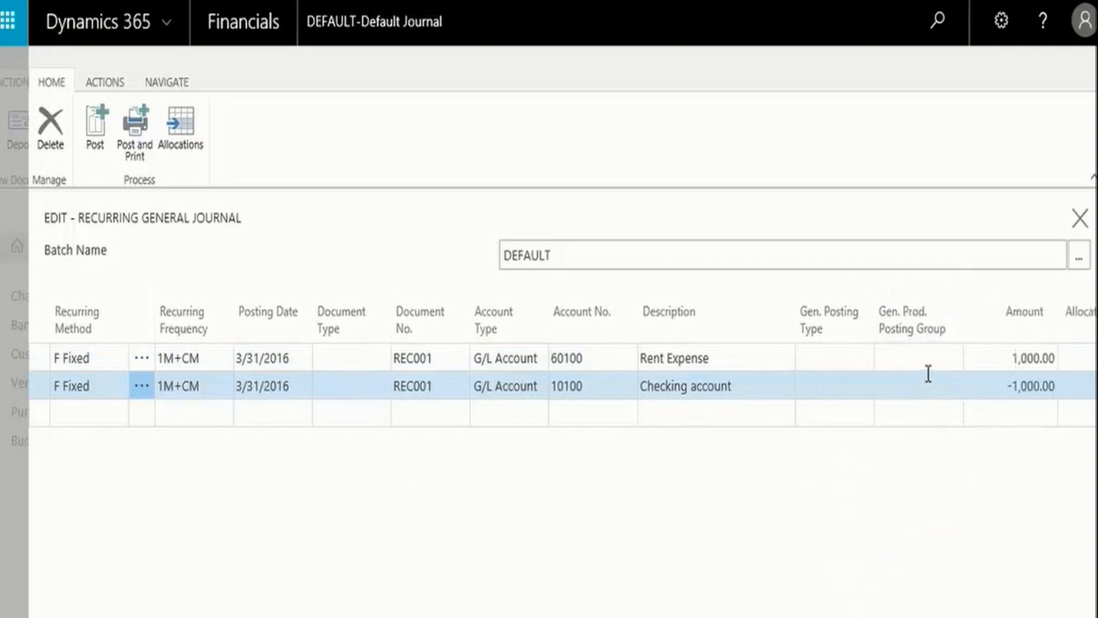
pyautogui.click(907, 329)
pyautogui.click(864, 535)
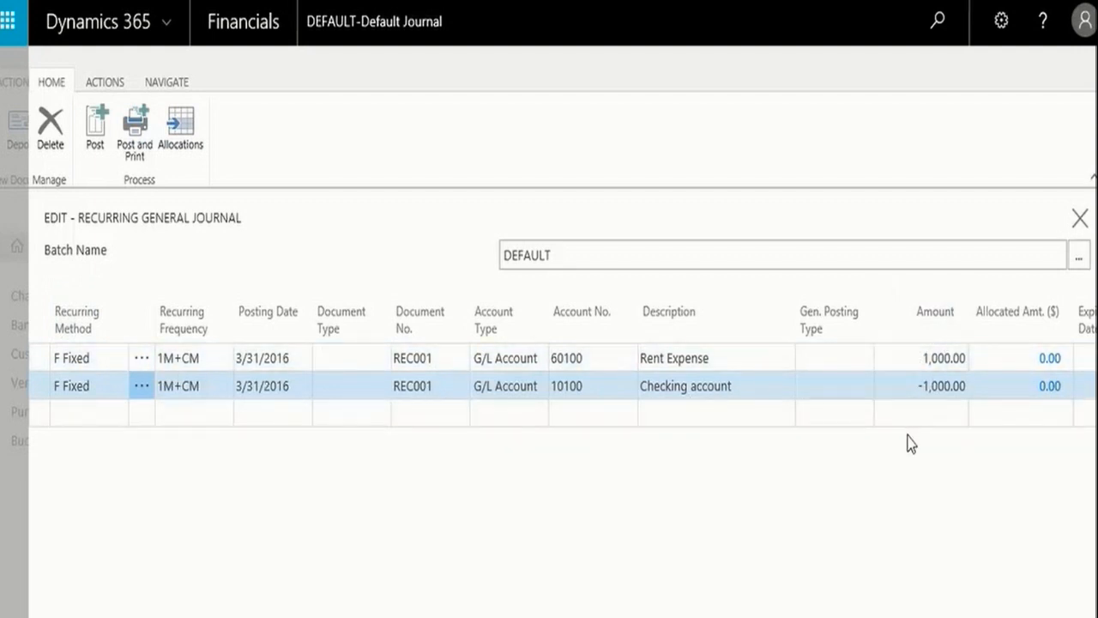
# Post the Rent Expense and Checking account lines of the recurring journal dated 3/31/2016
pyautogui.click(95, 126)
pyautogui.click(654, 447)
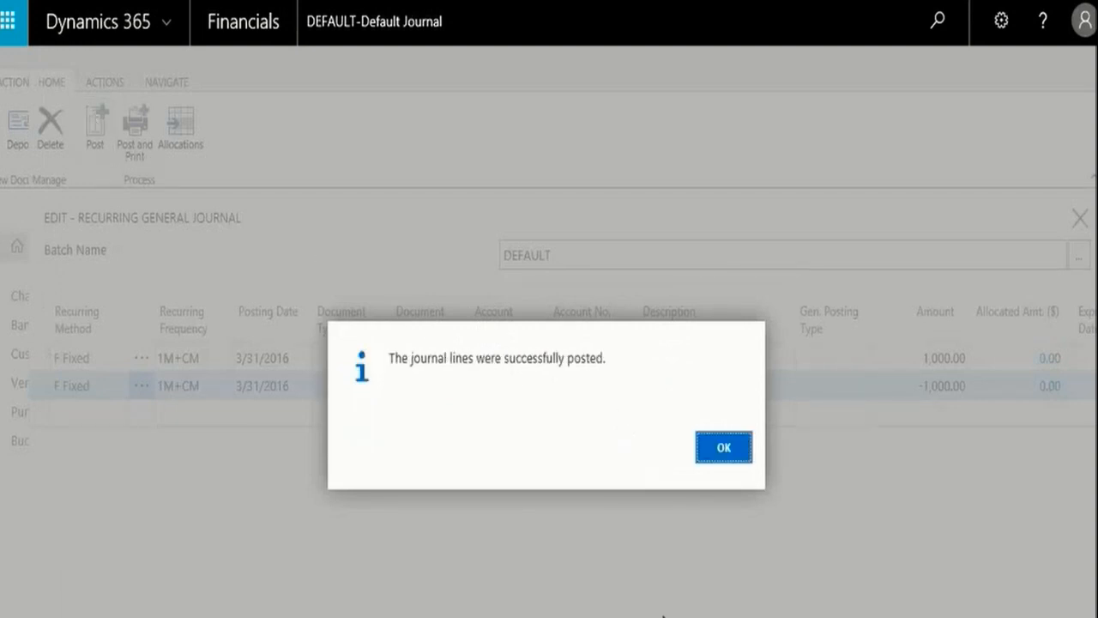
pyautogui.click(717, 448)
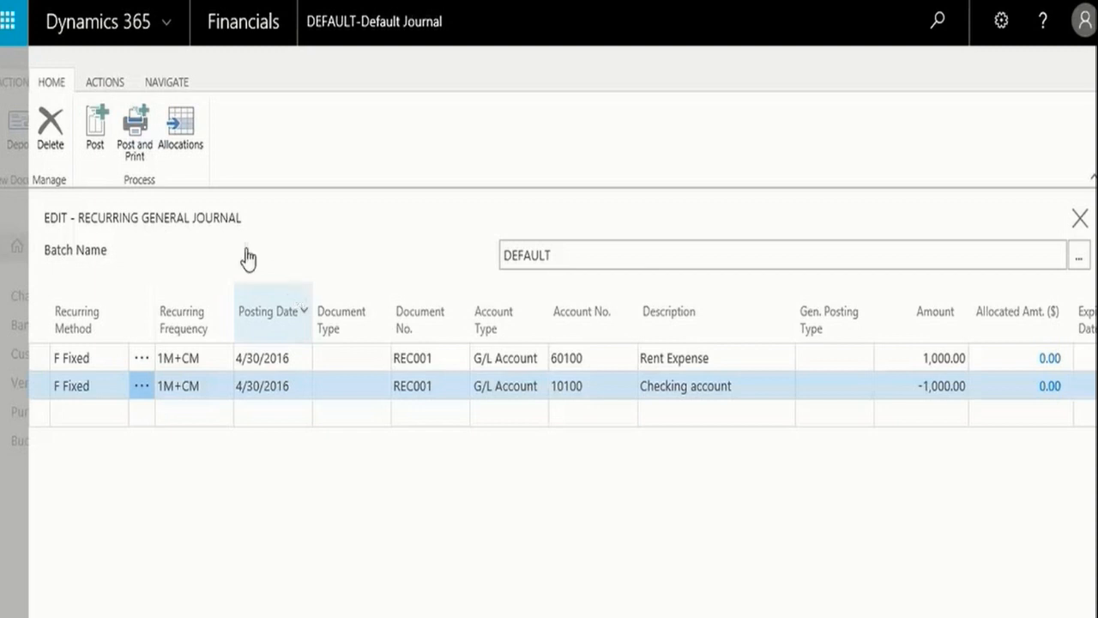
# Try to post the recurring rent lines again with the posting date 4/30/2016
pyautogui.click(99, 136)
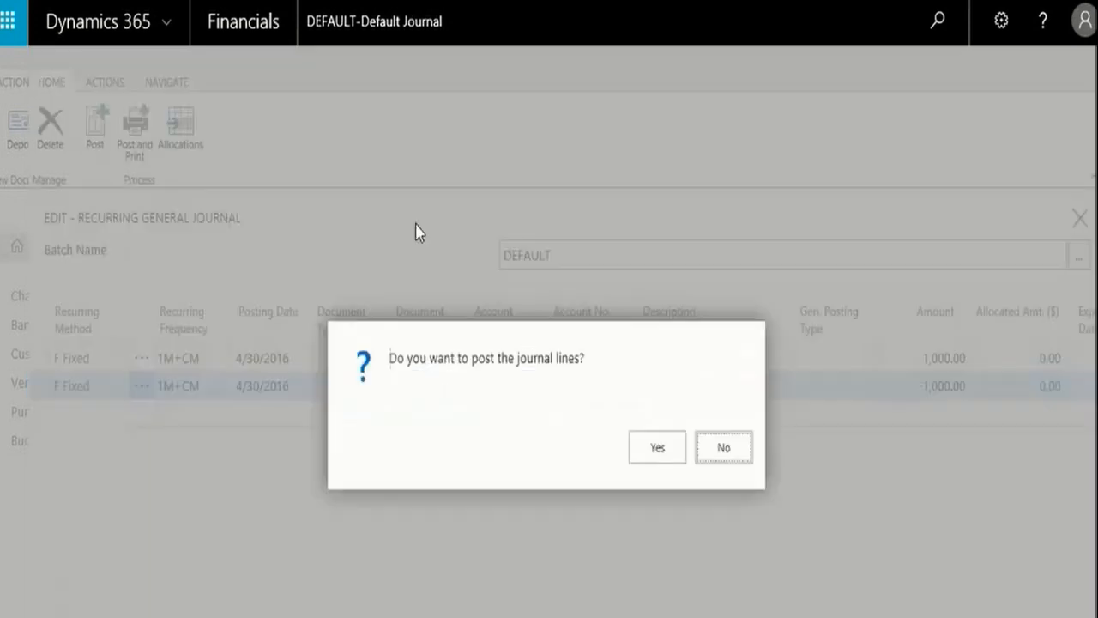
pyautogui.click(650, 455)
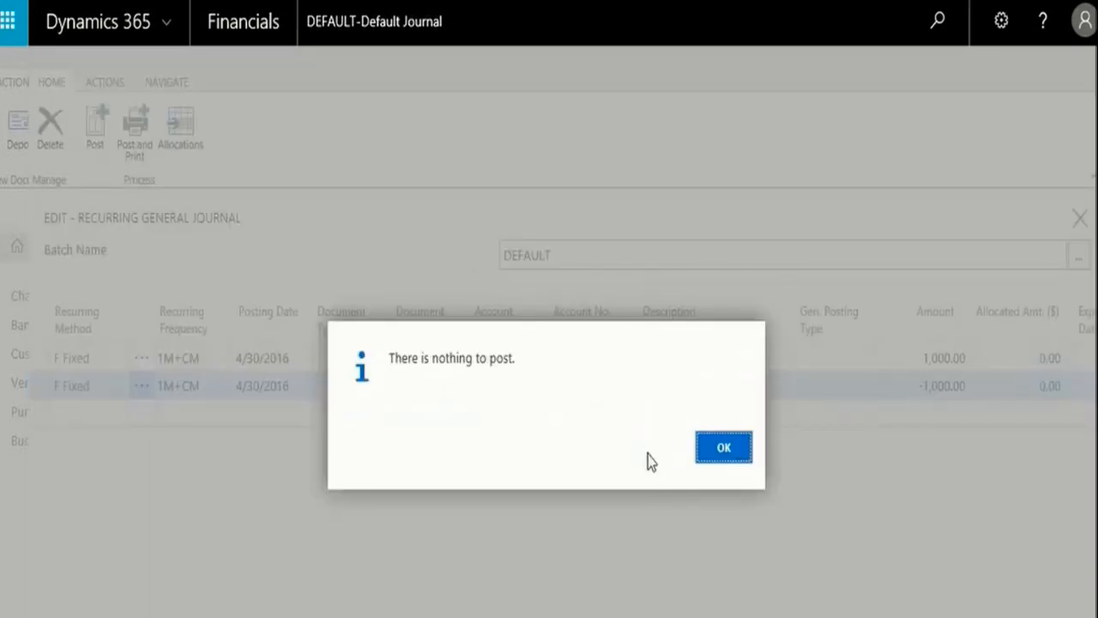
pyautogui.click(723, 447)
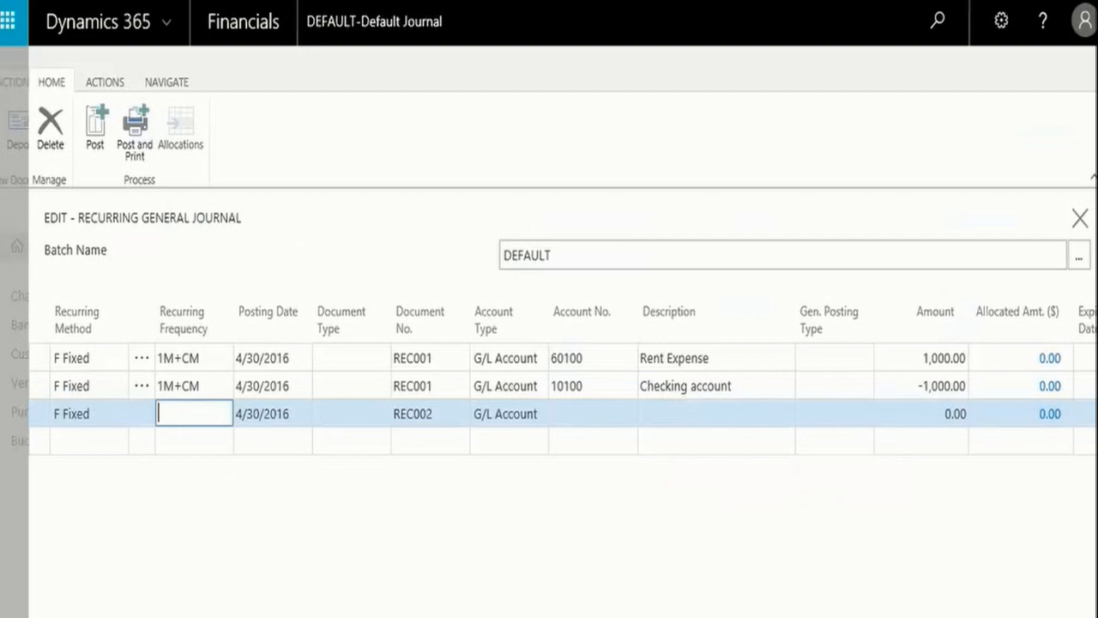
# Set the third journal line's recurring method to V Variable and its recurring frequency to 1M+CM
pyautogui.click(101, 416)
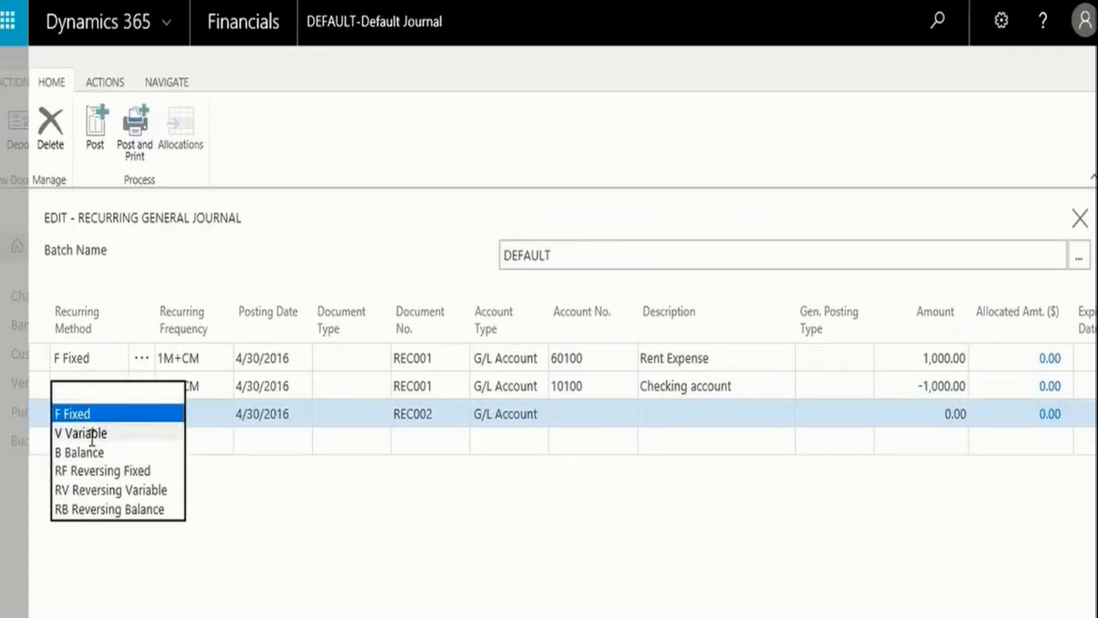
pyautogui.click(85, 433)
pyautogui.press('Tab')
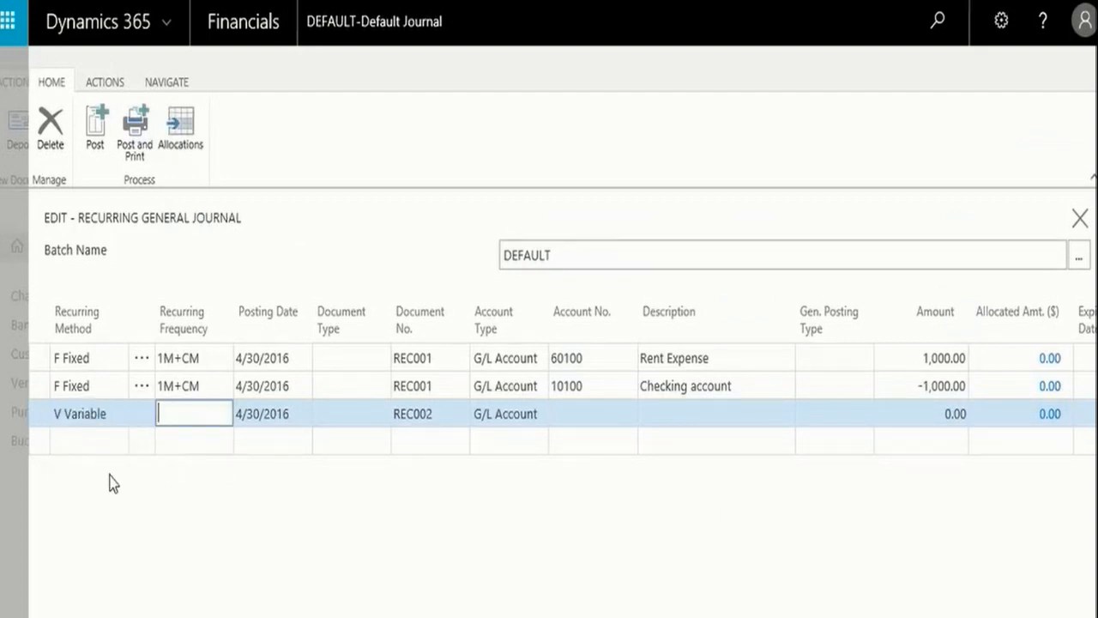
pyautogui.write('1M+CM')
pyautogui.press('Tab')
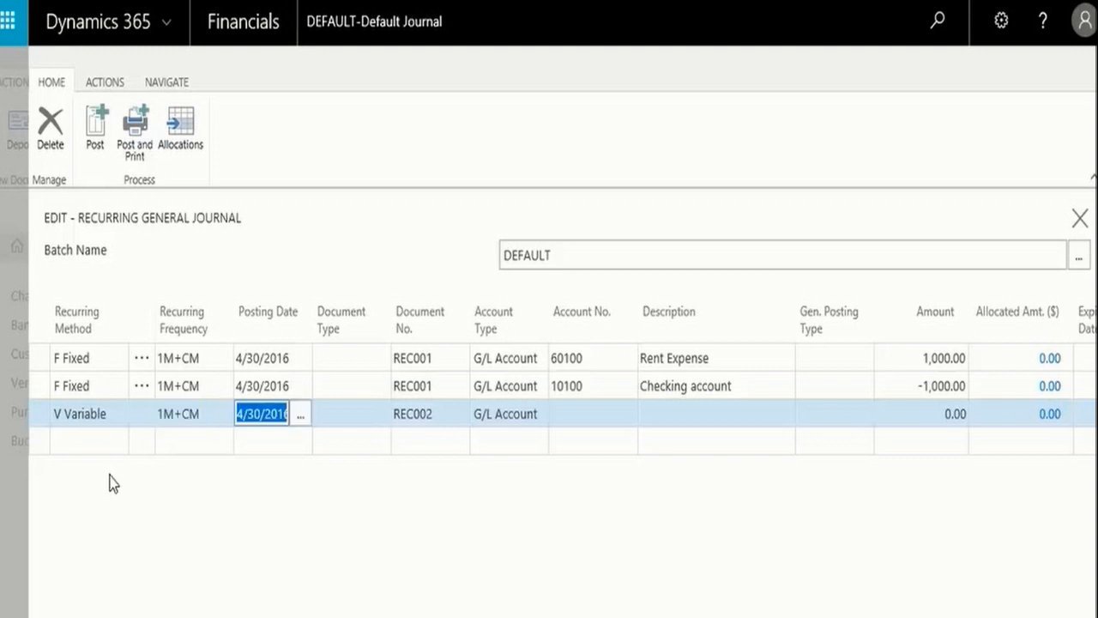
# Set the posting date of the variable journal line to 3/31/2016
pyautogui.write('3')
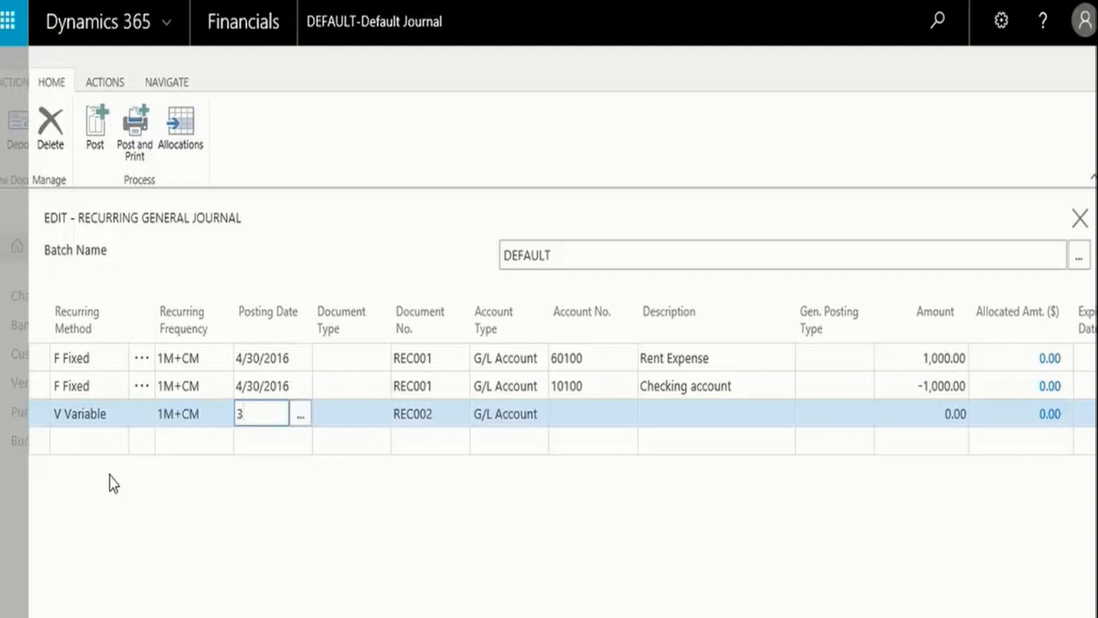
pyautogui.write('3116')
pyautogui.press('Tab')
pyautogui.press('Tab')
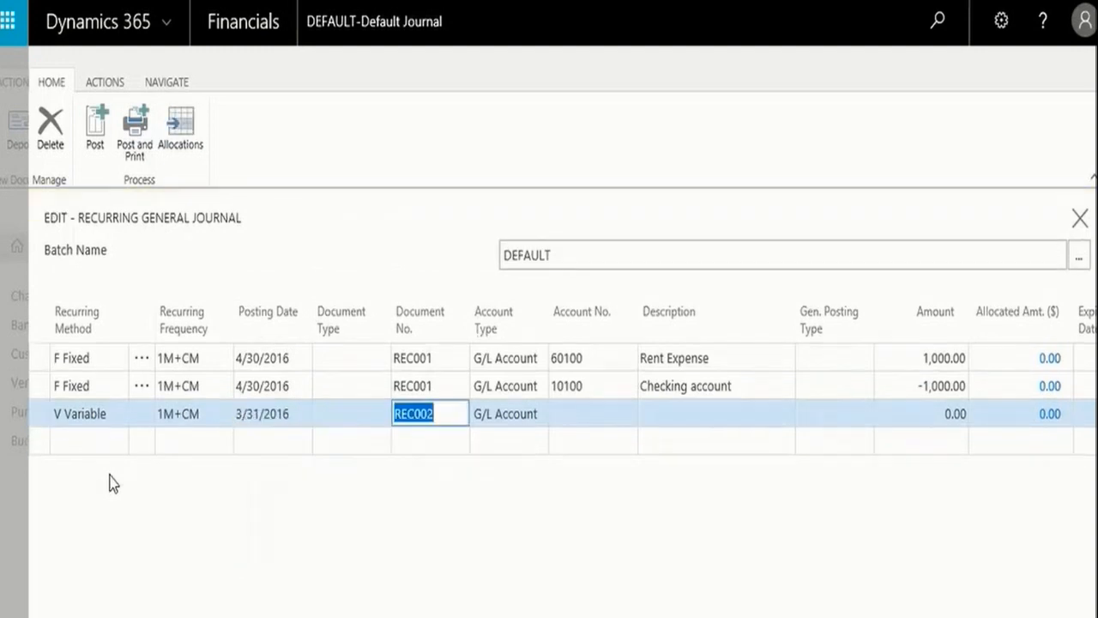
# Choose the Accumulated Depreciation account 10900 for the variable line and set its amount to -32,000
pyautogui.press('Tab')
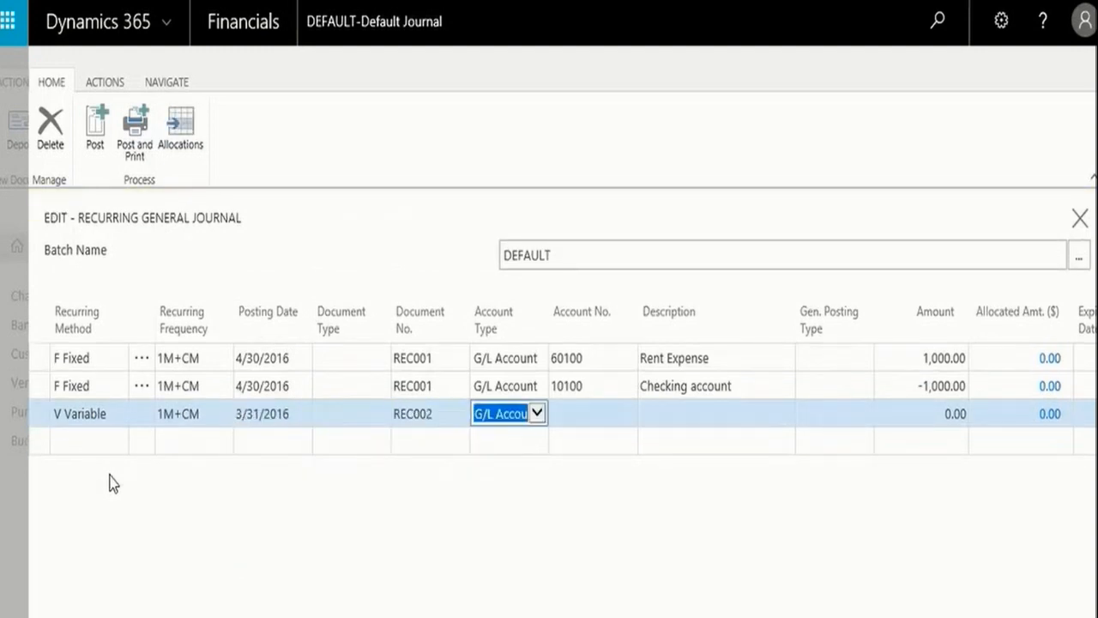
pyautogui.press('Tab')
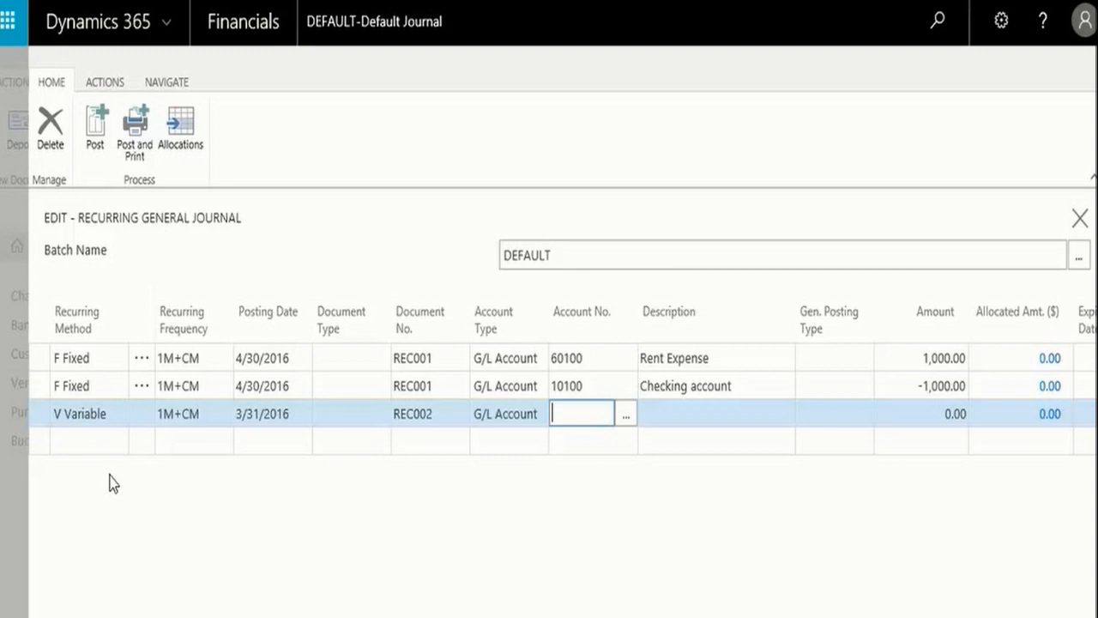
pyautogui.write('depr')
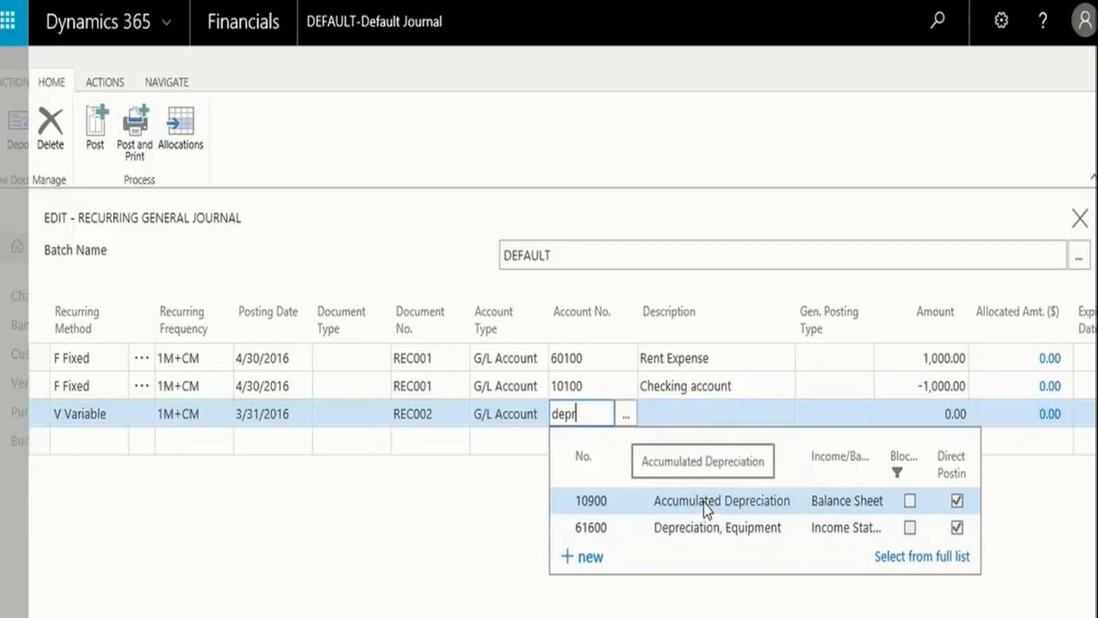
pyautogui.click(704, 501)
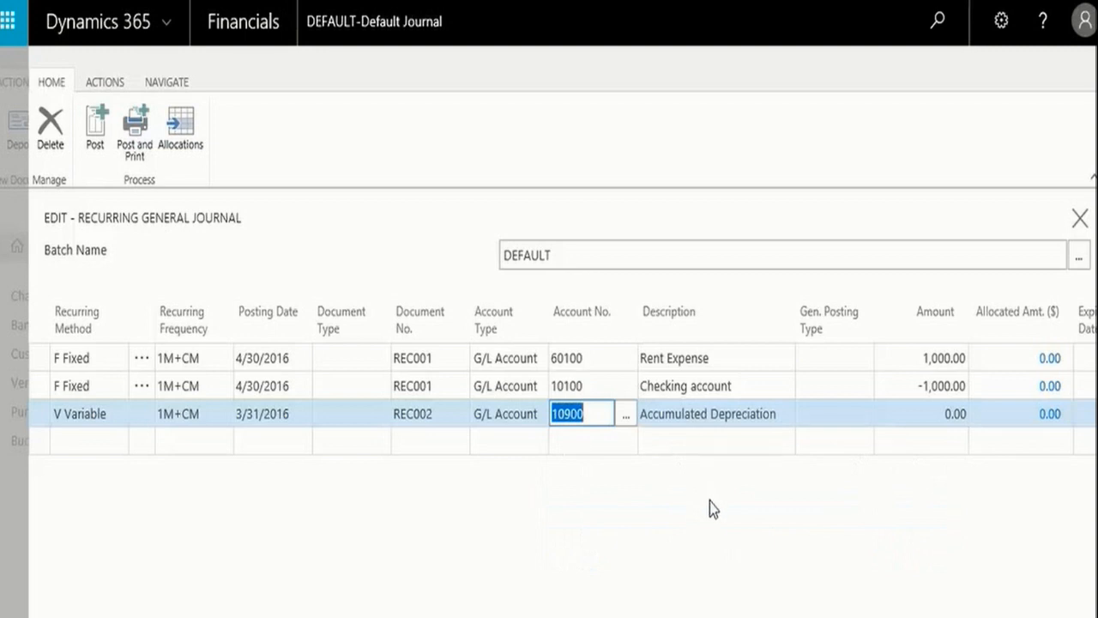
pyautogui.press('Tab')
pyautogui.press('Tab')
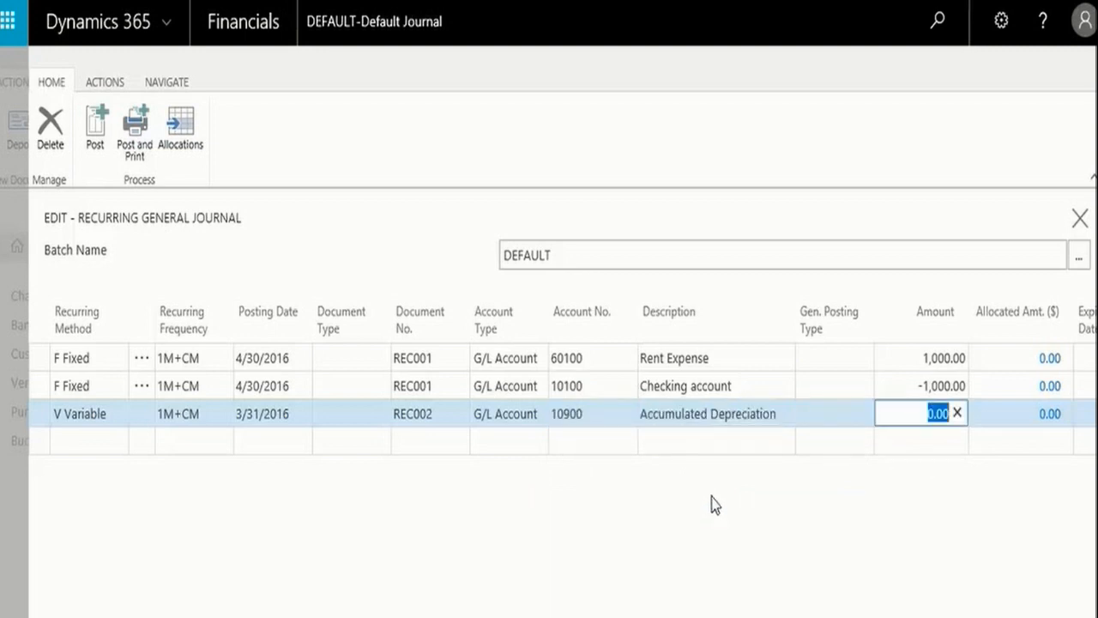
pyautogui.write('-3200')
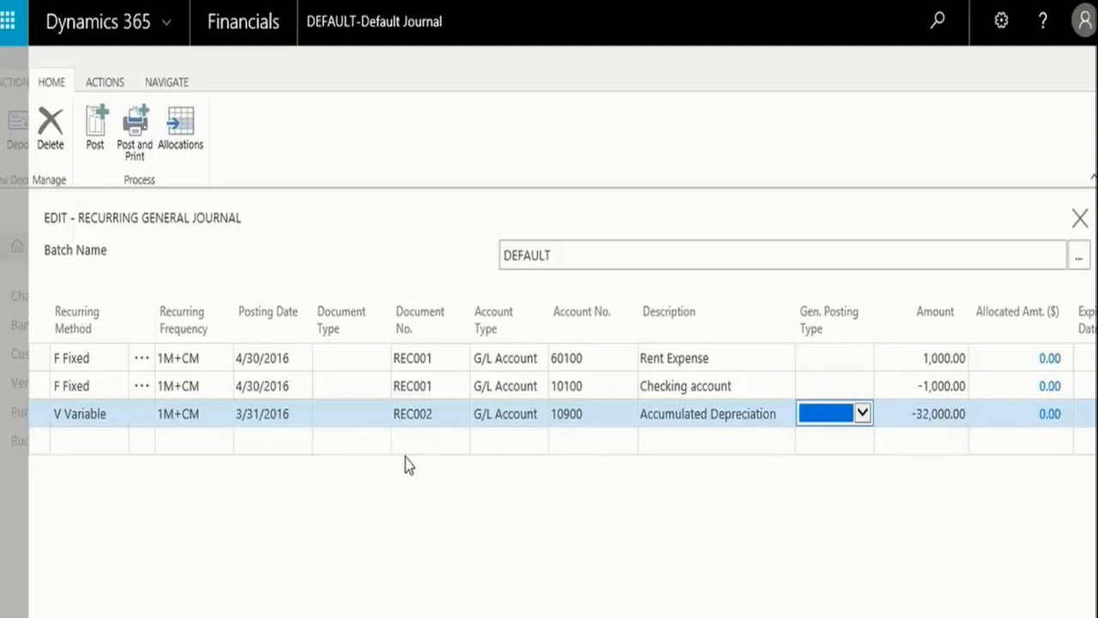
# Add an allocation to account 61600 Depreciation, Equipment for the Accumulated Depreciation line, with a blank general posting type
pyautogui.click(188, 129)
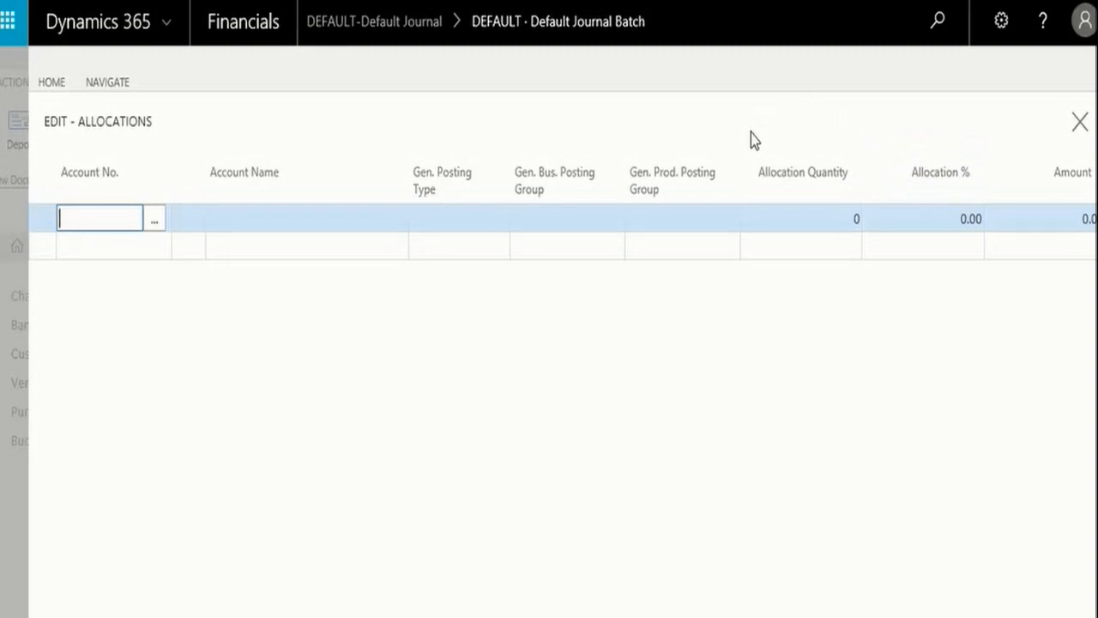
pyautogui.write('depre')
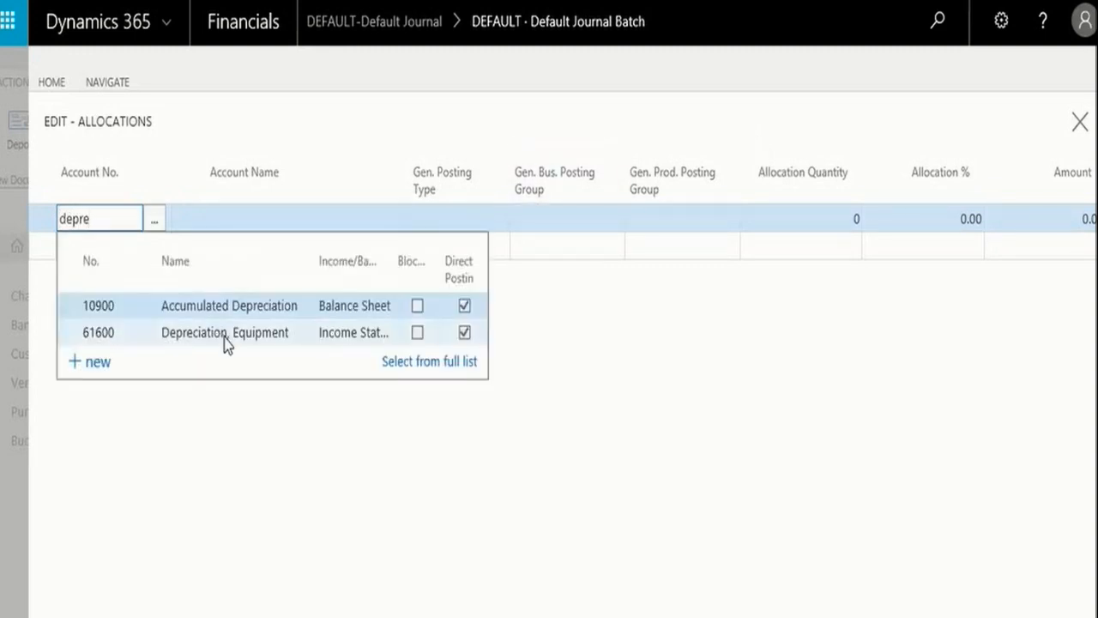
pyautogui.click(224, 338)
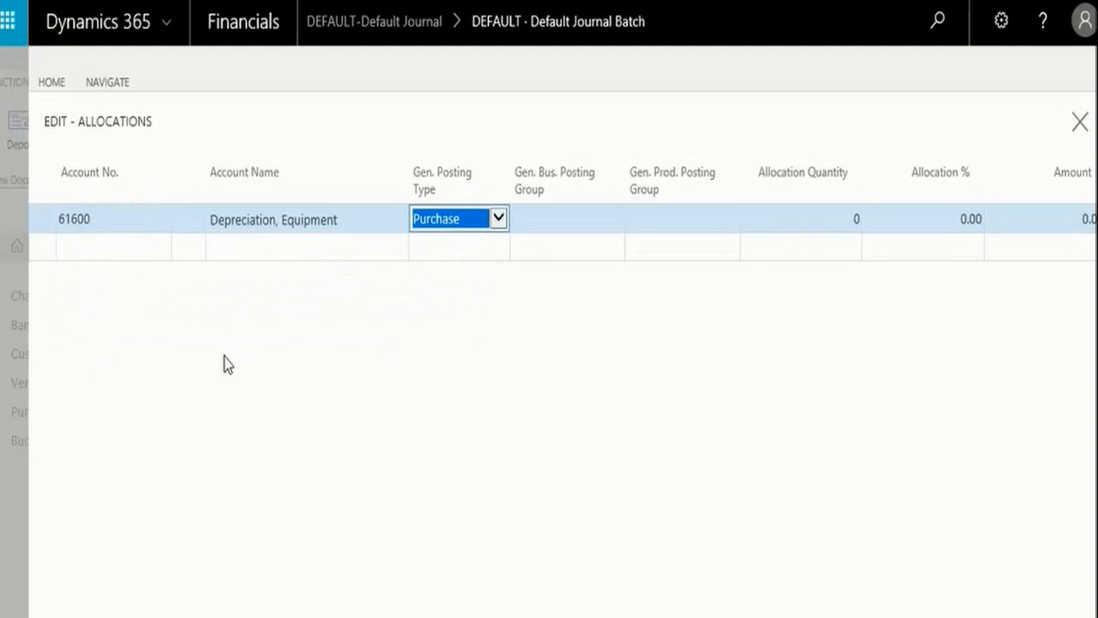
pyautogui.click(499, 218)
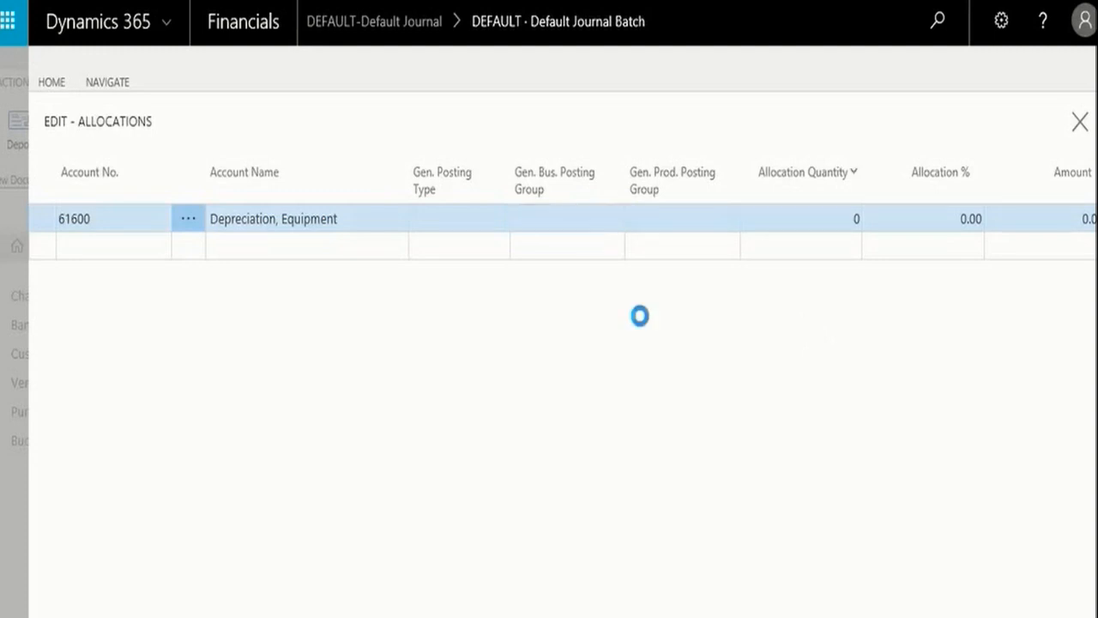
# Set the allocation percentage of the Depreciation, Equipment line to 20
pyautogui.click(935, 220)
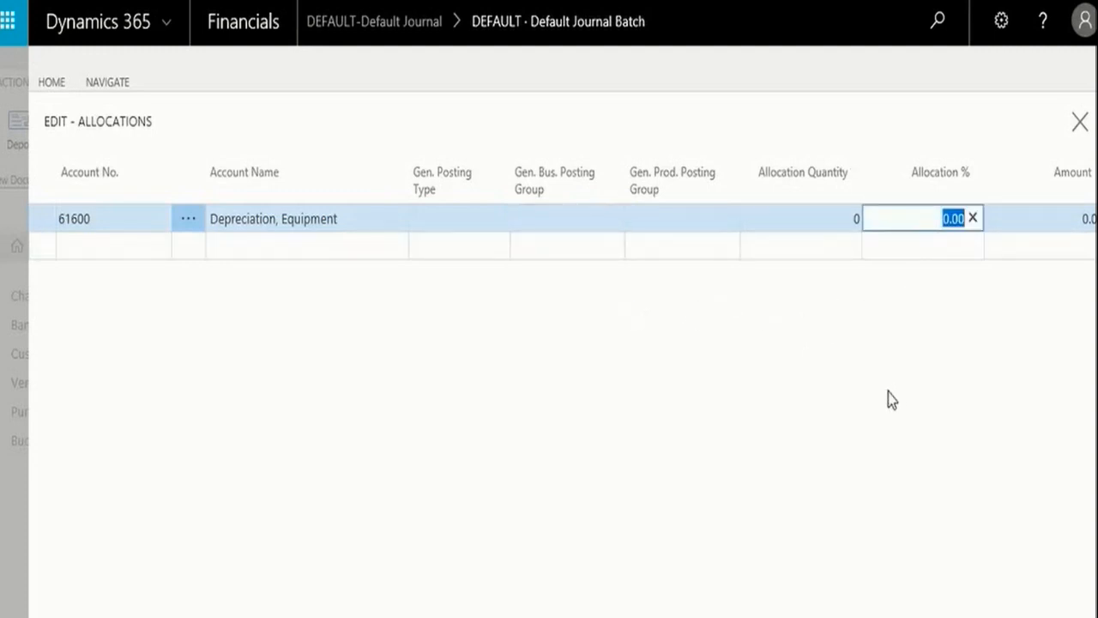
pyautogui.write('20')
pyautogui.hotkey('shift', 'Tab')
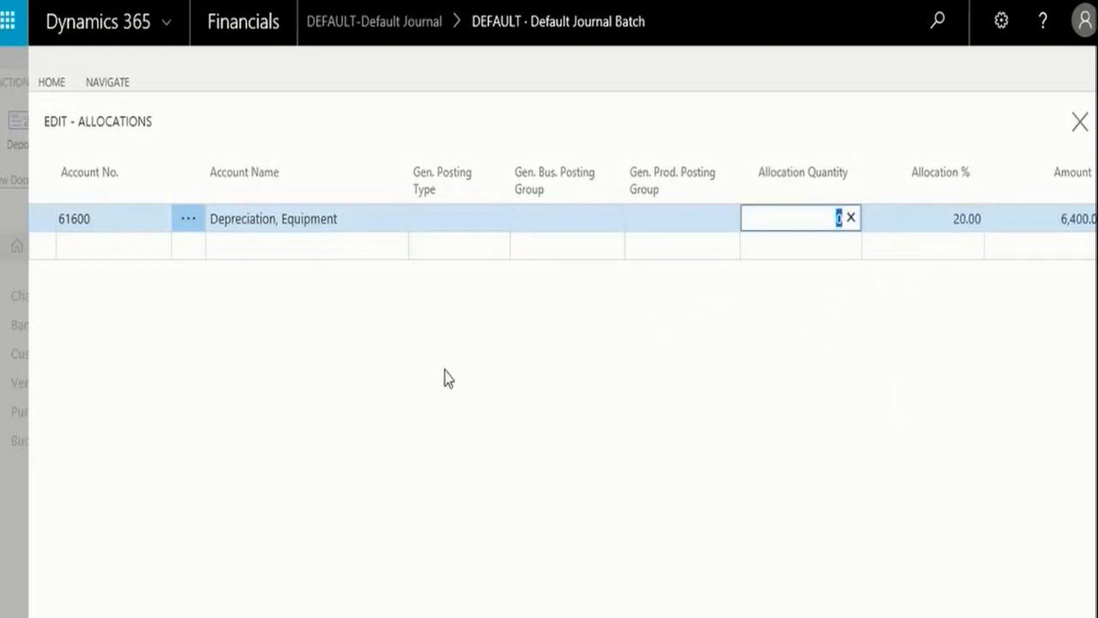
# Assign the DEPARTMENT dimension with the Administration value to the 20% Depreciation, Equipment allocation
pyautogui.click(108, 83)
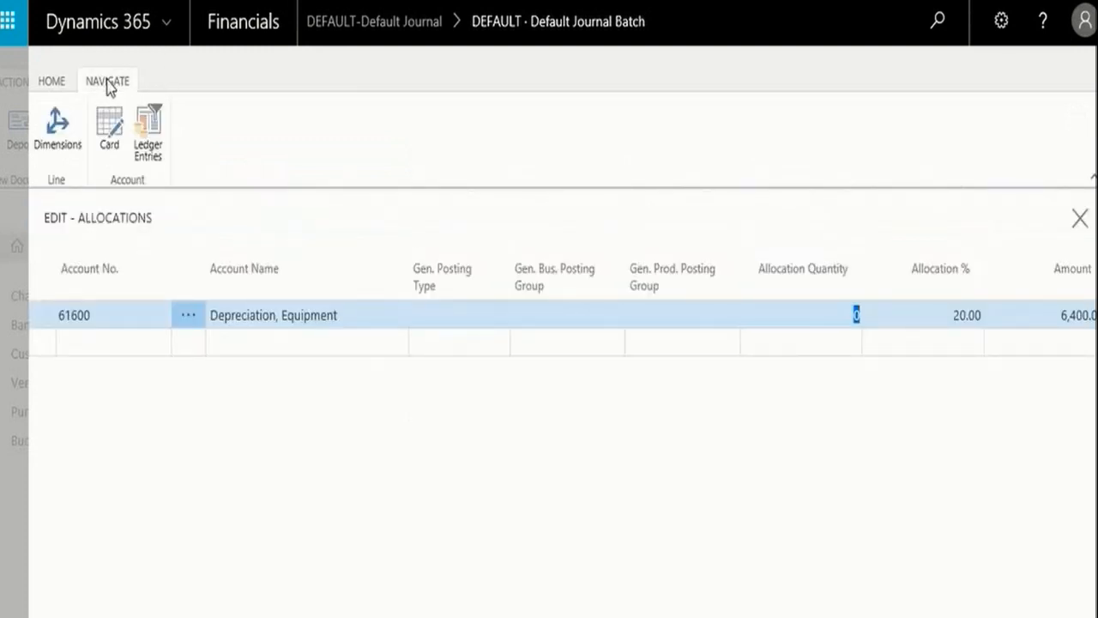
pyautogui.click(54, 150)
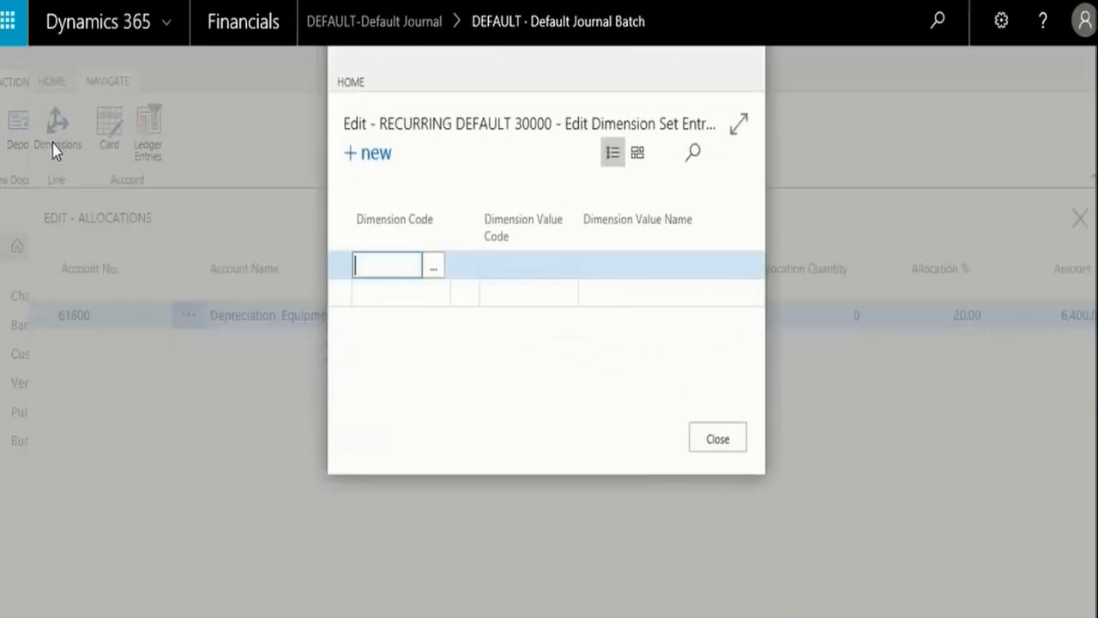
pyautogui.click(435, 270)
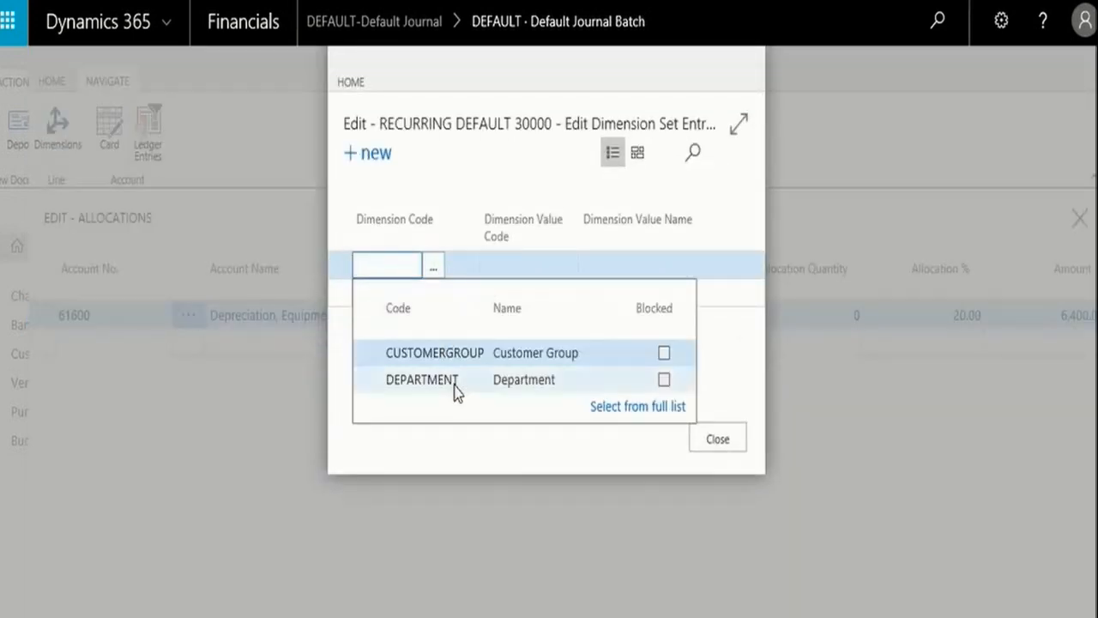
pyautogui.click(421, 376)
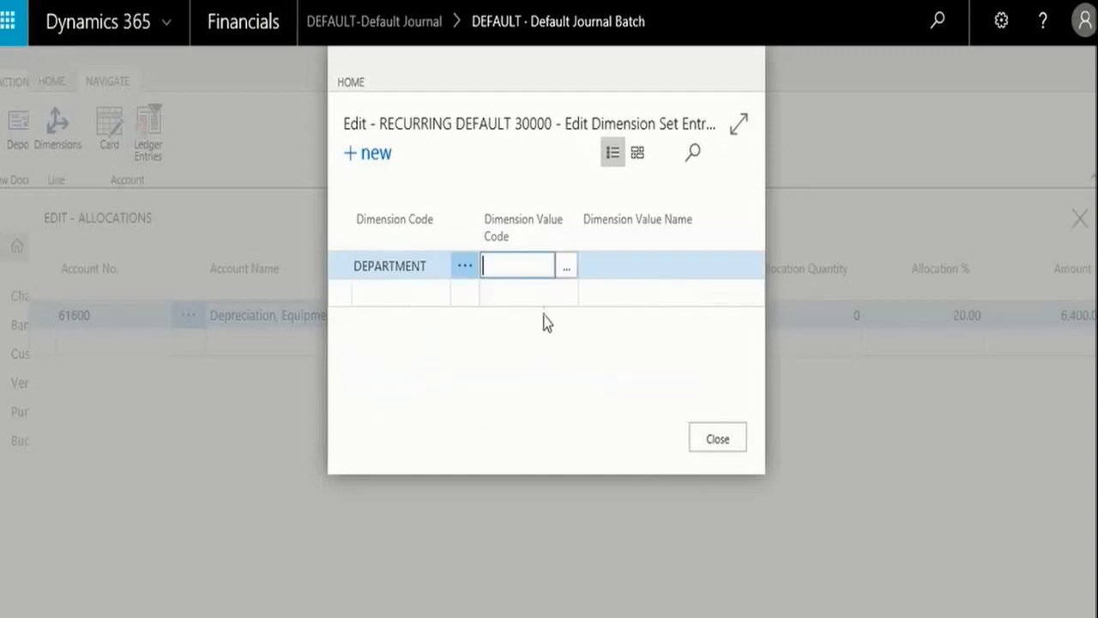
pyautogui.click(565, 271)
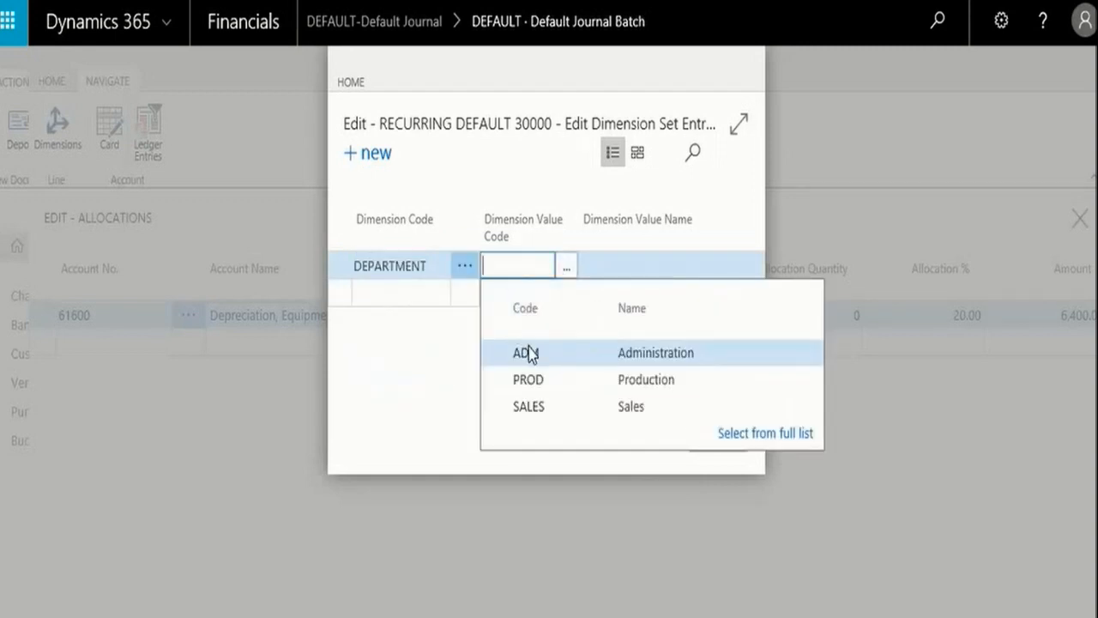
pyautogui.click(526, 350)
pyautogui.click(731, 438)
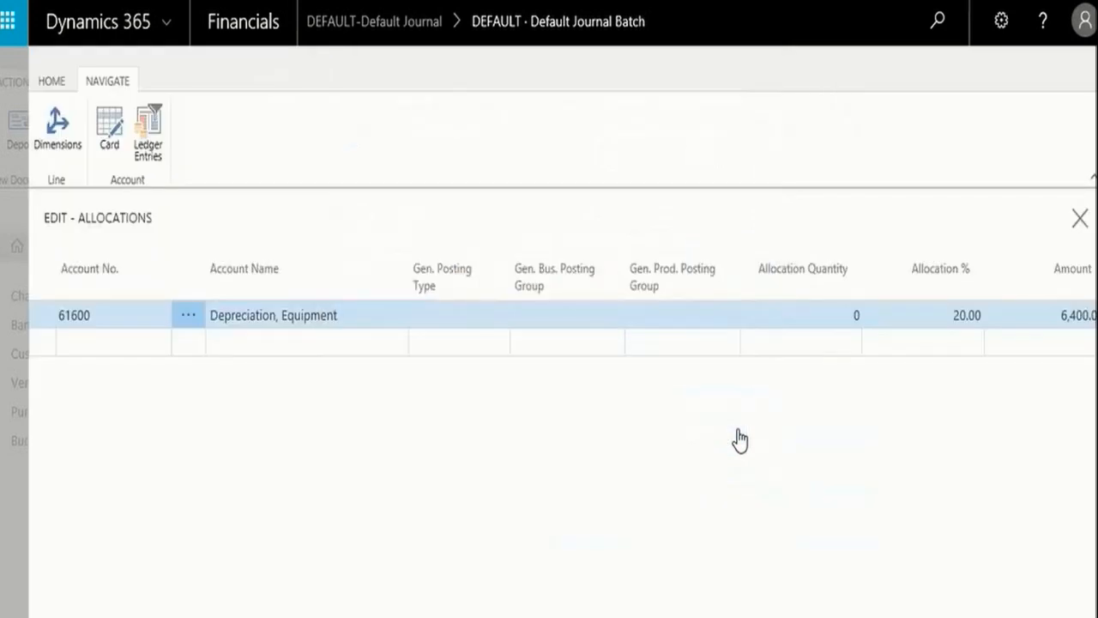
# Add a second allocation line to account 61600 Depreciation, Equipment with a blank general posting type
pyautogui.click(111, 337)
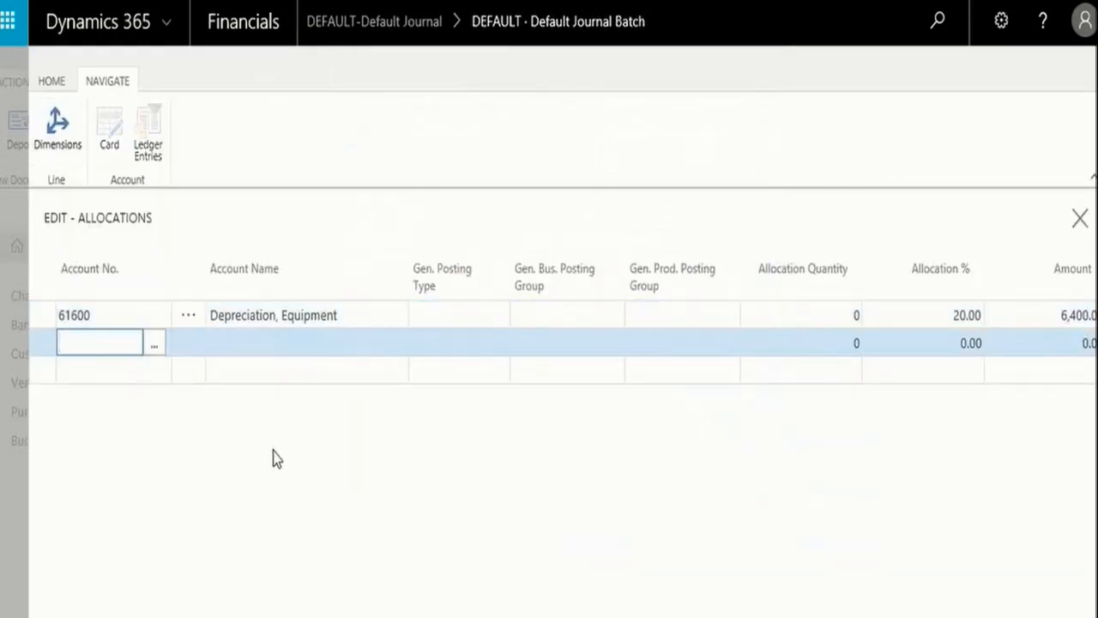
pyautogui.write('61')
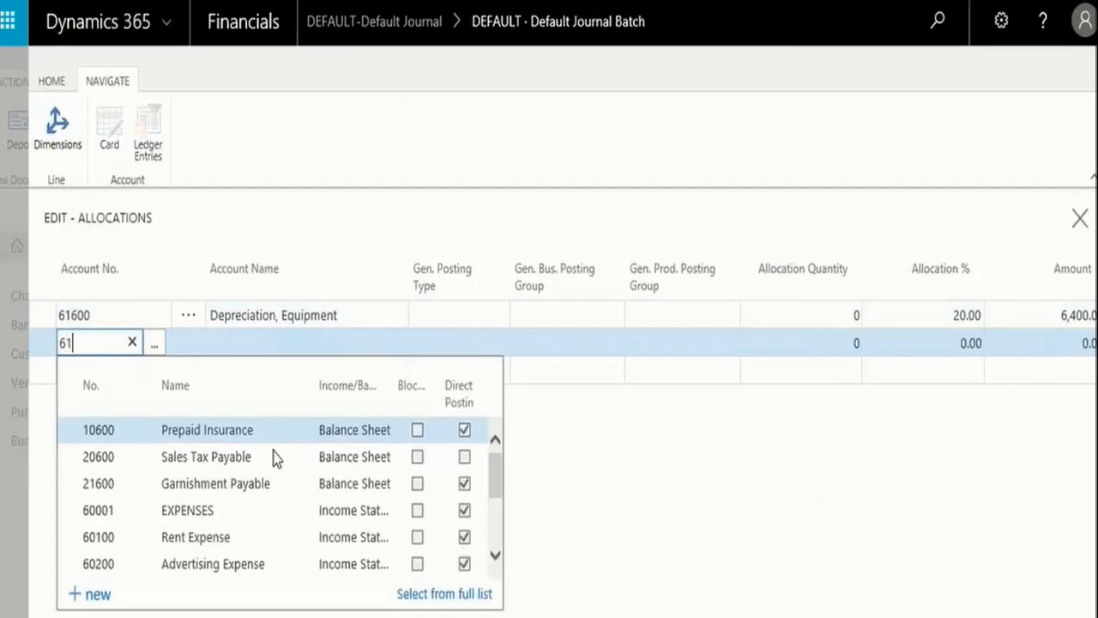
pyautogui.write('600')
pyautogui.press('Tab')
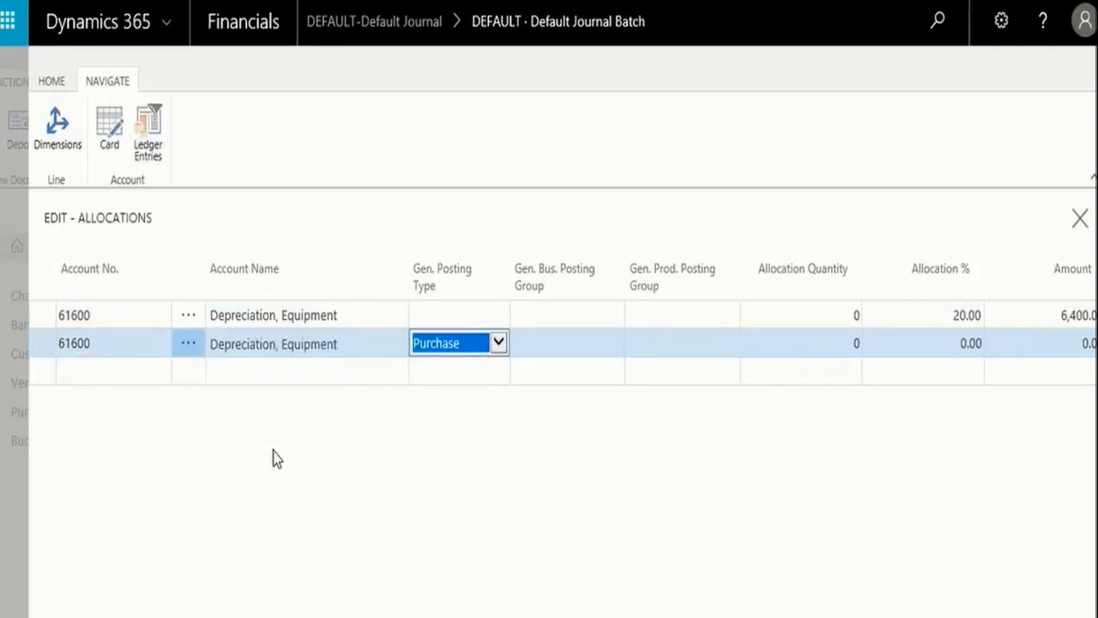
pyautogui.press('Tab')
pyautogui.hotkey('shift', 'Tab')
pyautogui.click(498, 343)
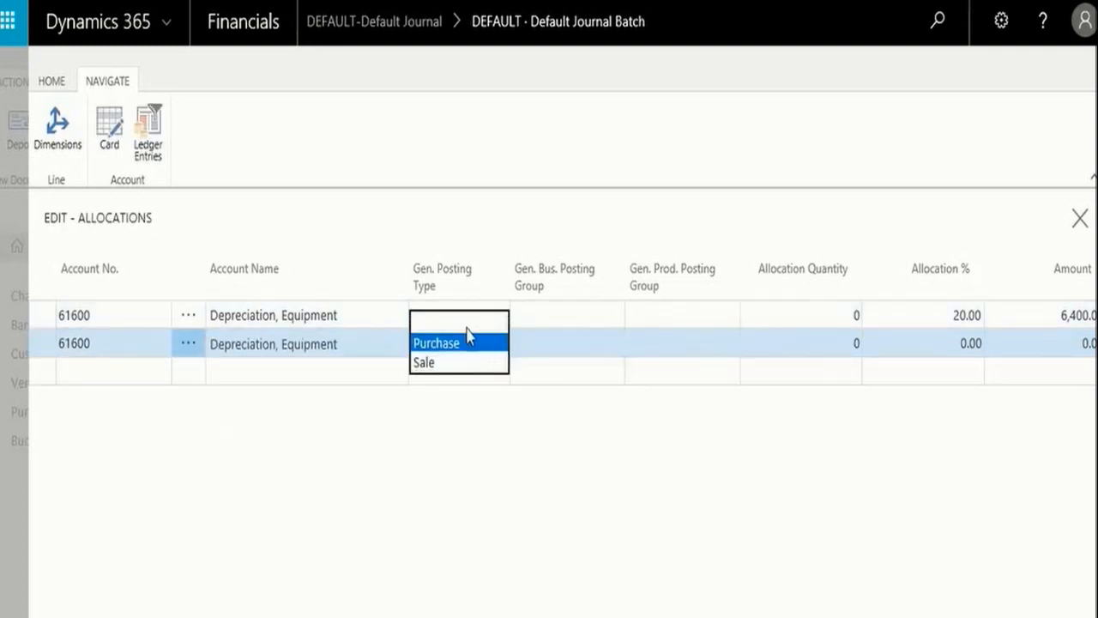
pyautogui.click(466, 323)
# Set the allocation percentage of the second Depreciation, Equipment line to 50
pyautogui.press('Tab')
pyautogui.press('Tab')
pyautogui.press('Tab')
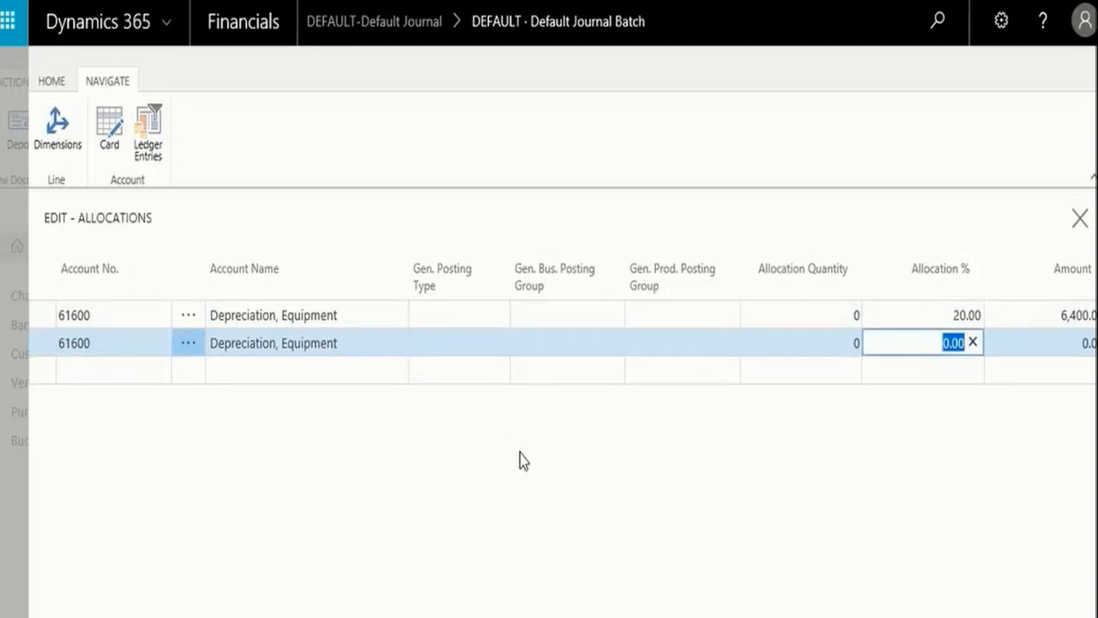
pyautogui.write('50')
pyautogui.hotkey('shift', 'Tab')
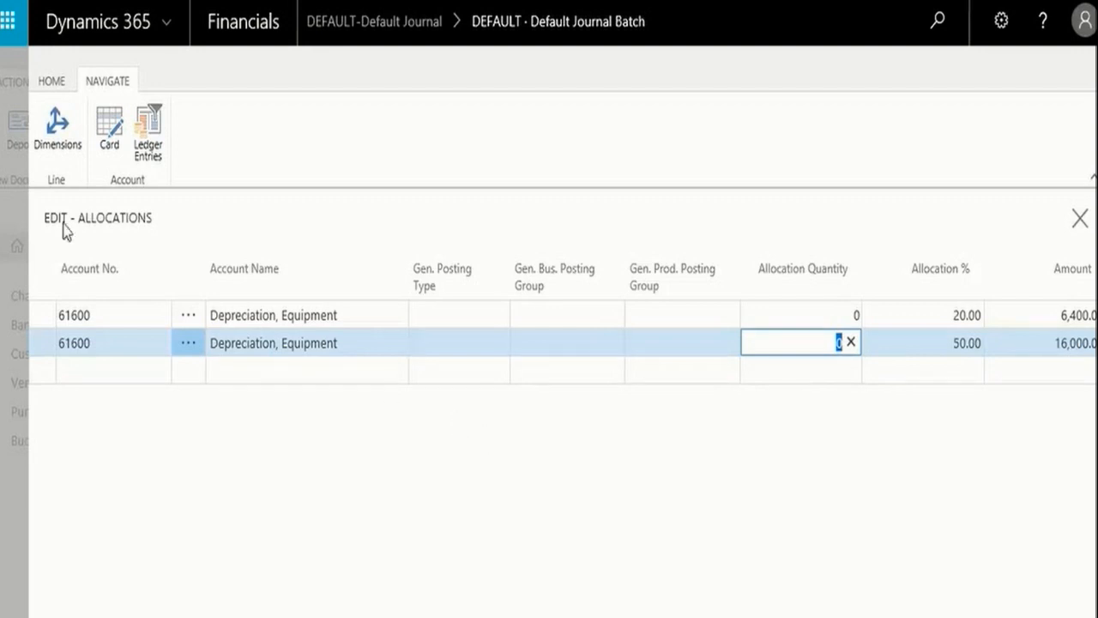
# Assign the DEPARTMENT dimension with the value PROD to the 50% Depreciation, Equipment allocation
pyautogui.click(50, 117)
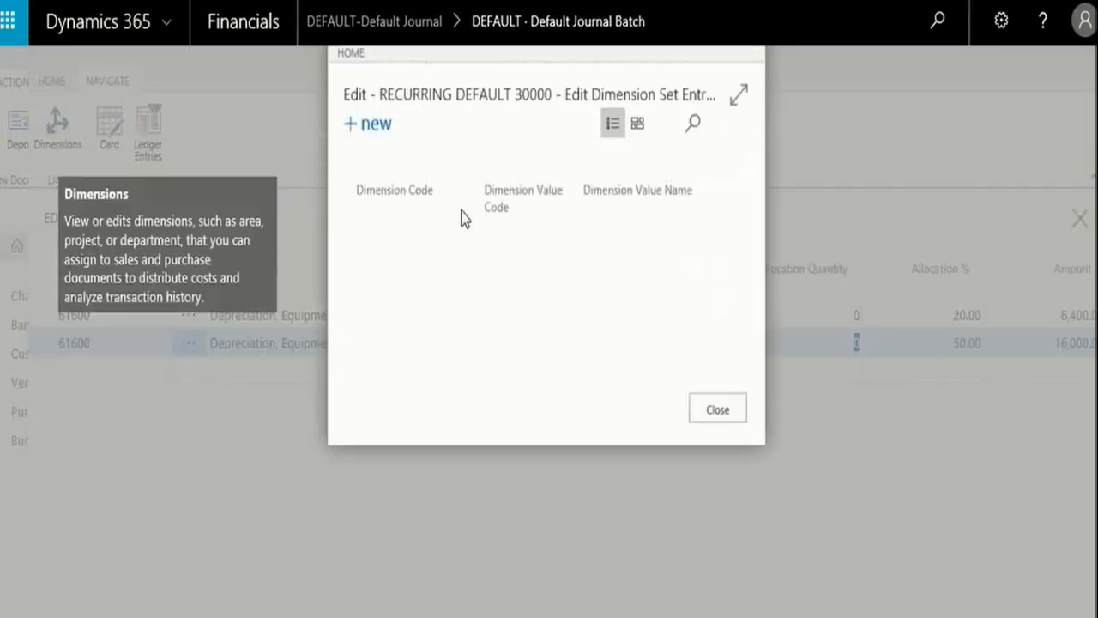
pyautogui.click(433, 273)
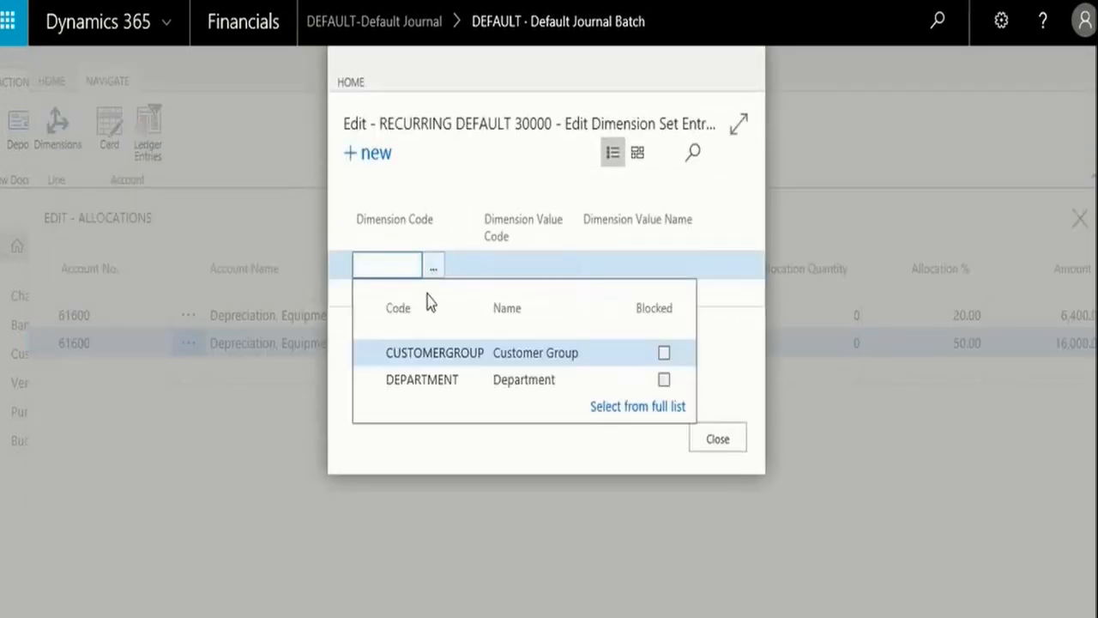
pyautogui.click(432, 381)
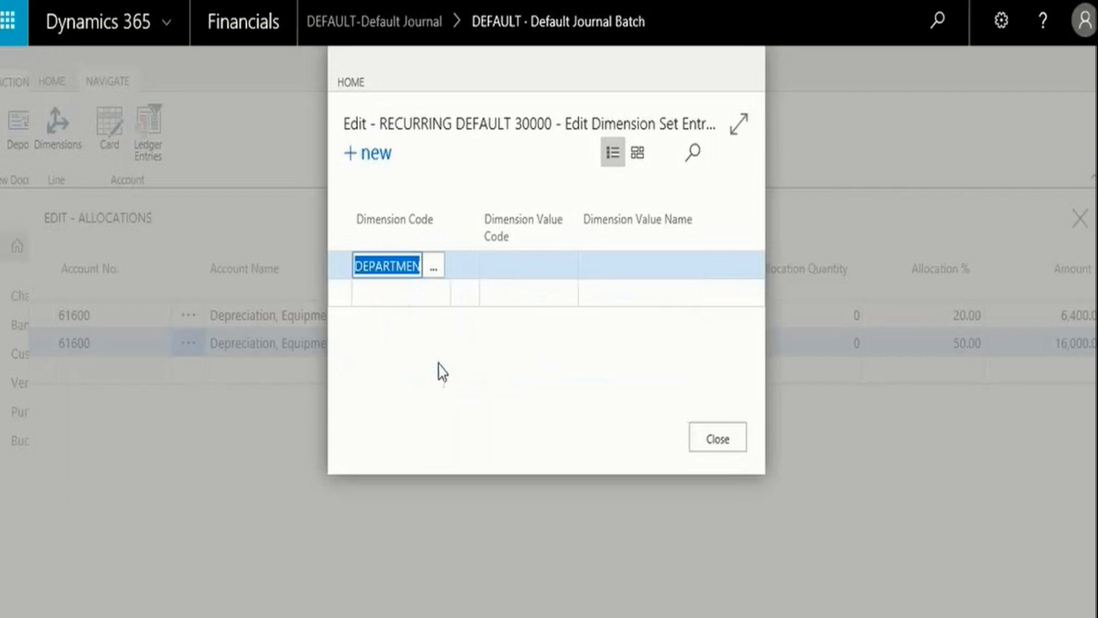
pyautogui.click(537, 271)
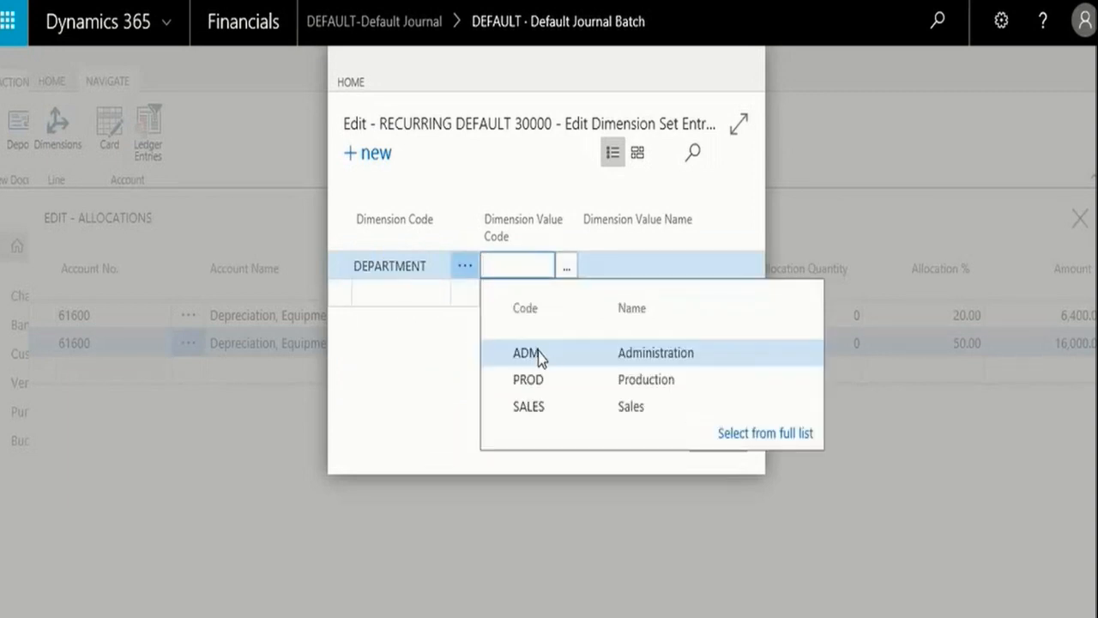
pyautogui.click(529, 375)
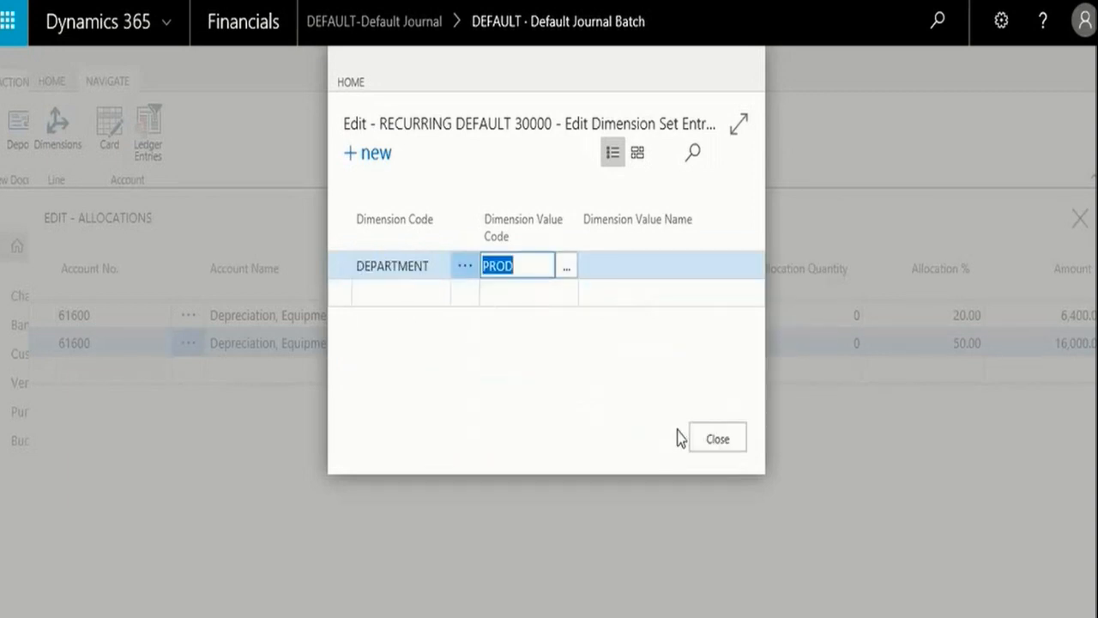
pyautogui.click(727, 450)
# Add a third allocation line to account 61600 Depreciation, Equipment with an allocation percentage of 30
pyautogui.click(53, 370)
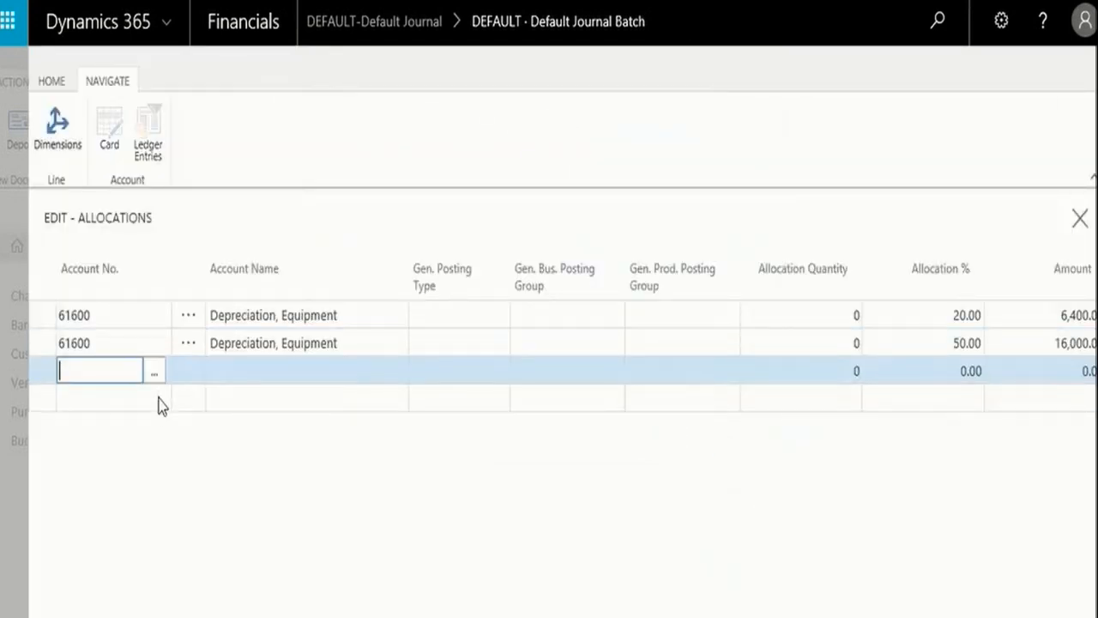
pyautogui.write('61')
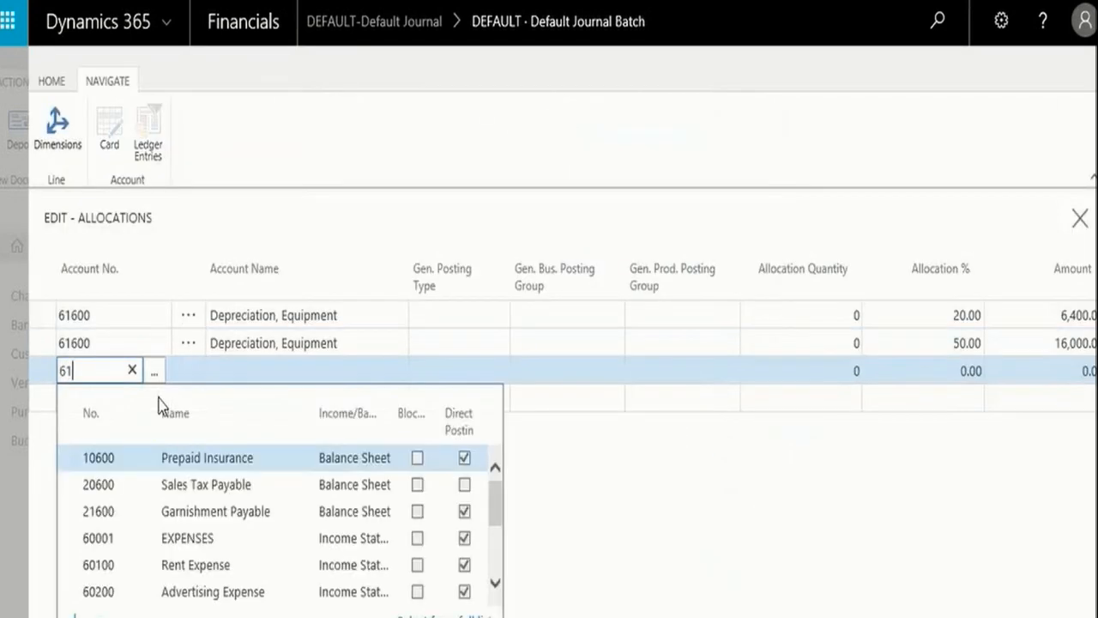
pyautogui.write('600')
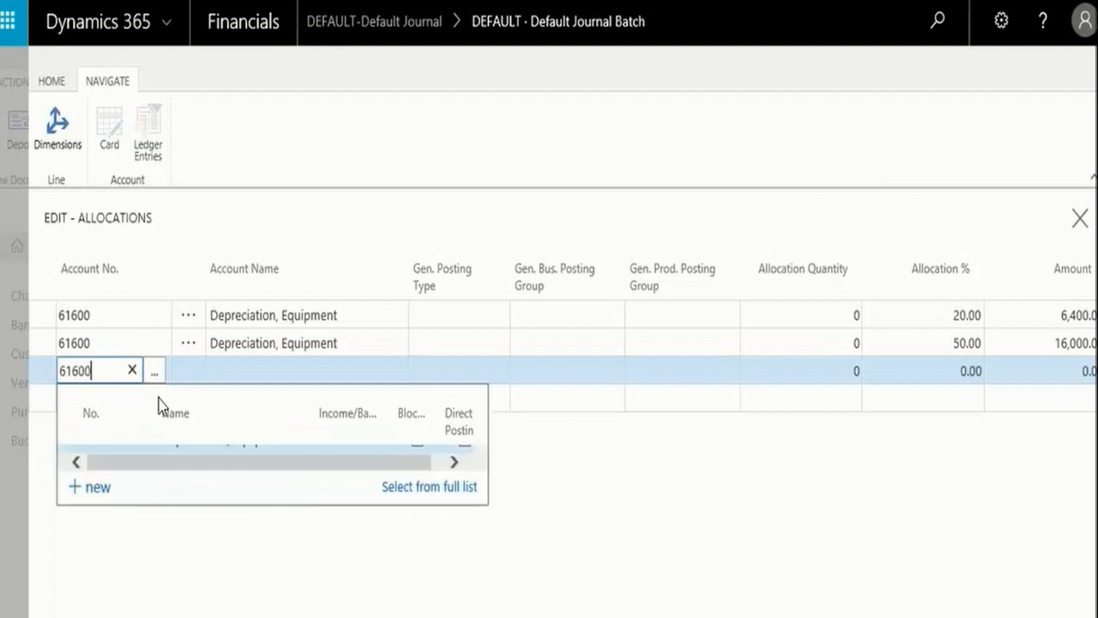
pyautogui.press('Tab')
pyautogui.press('Tab')
pyautogui.press('Tab')
pyautogui.press('Tab')
pyautogui.press('Tab')
pyautogui.write('30')
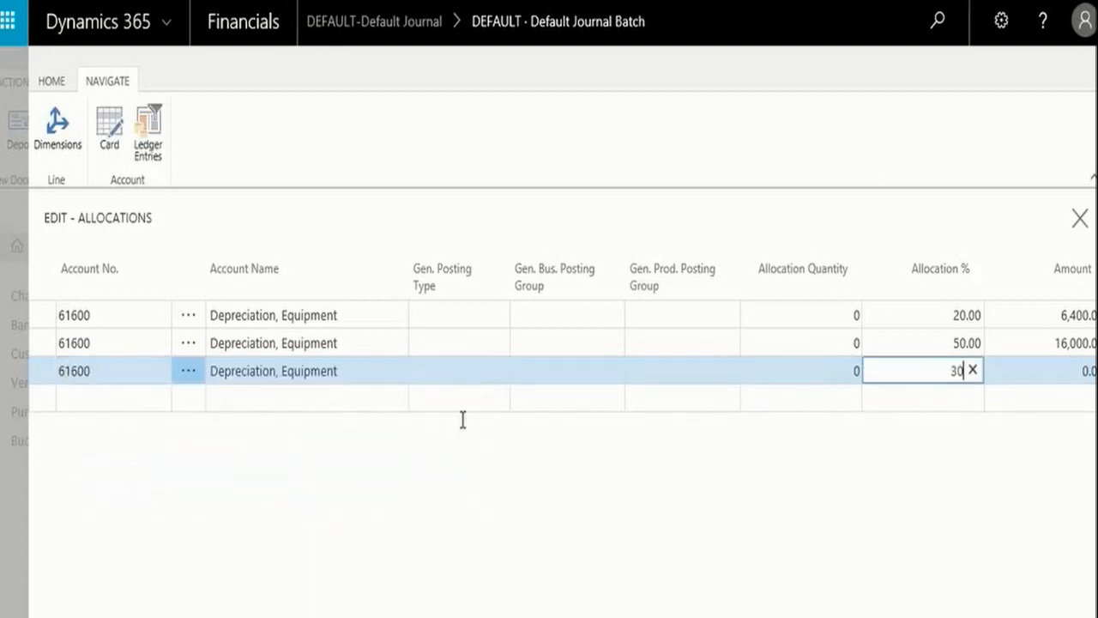
pyautogui.hotkey('shift', 'Tab')
# Assign the DEPARTMENT dimension with the value SALES to the 30% Depreciation, Equipment allocation and return to the recurring general journal
pyautogui.click(66, 132)
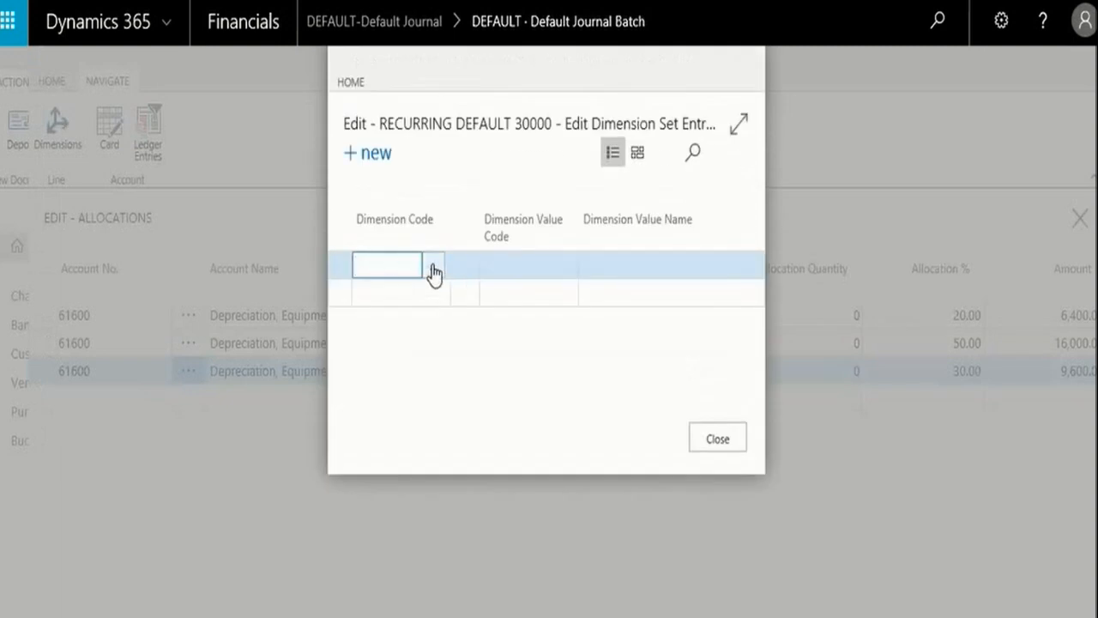
pyautogui.click(433, 268)
pyautogui.click(417, 380)
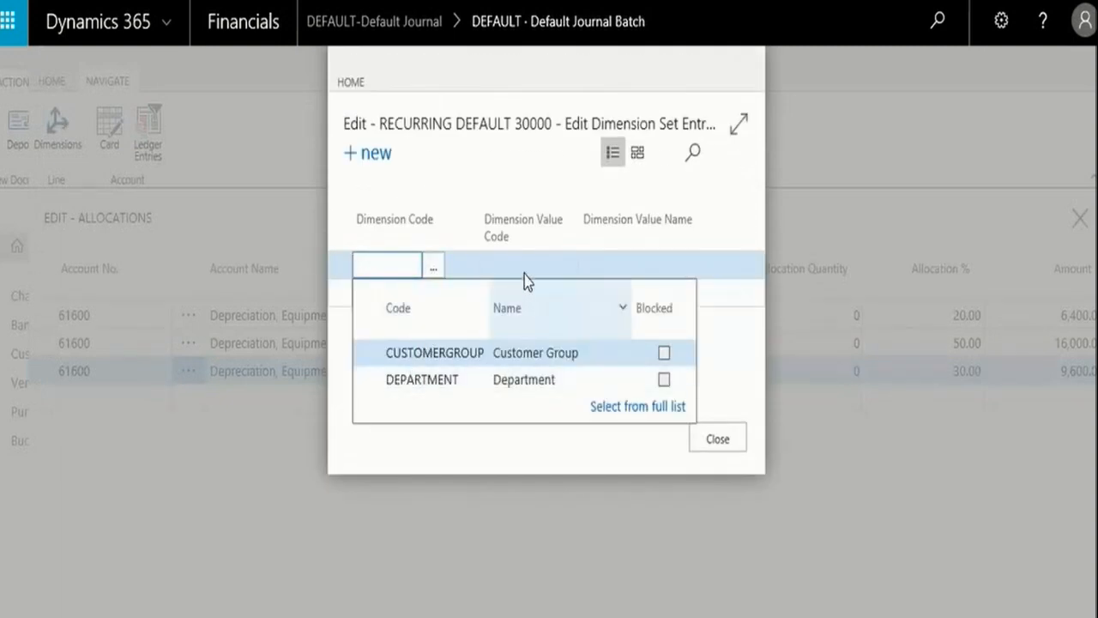
pyautogui.click(530, 266)
pyautogui.click(565, 267)
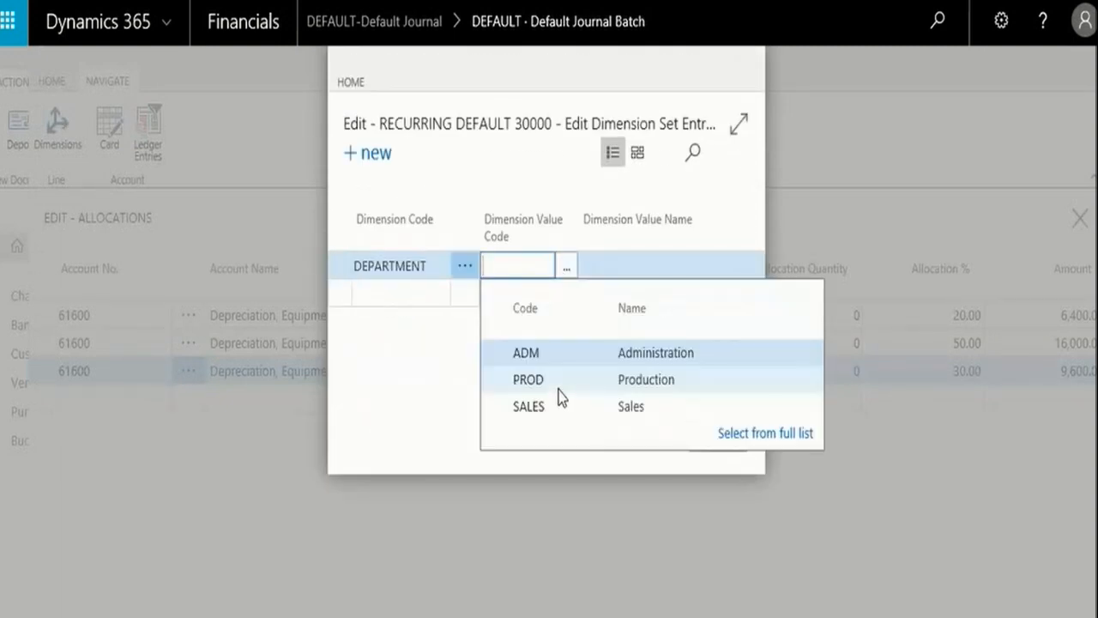
pyautogui.click(539, 406)
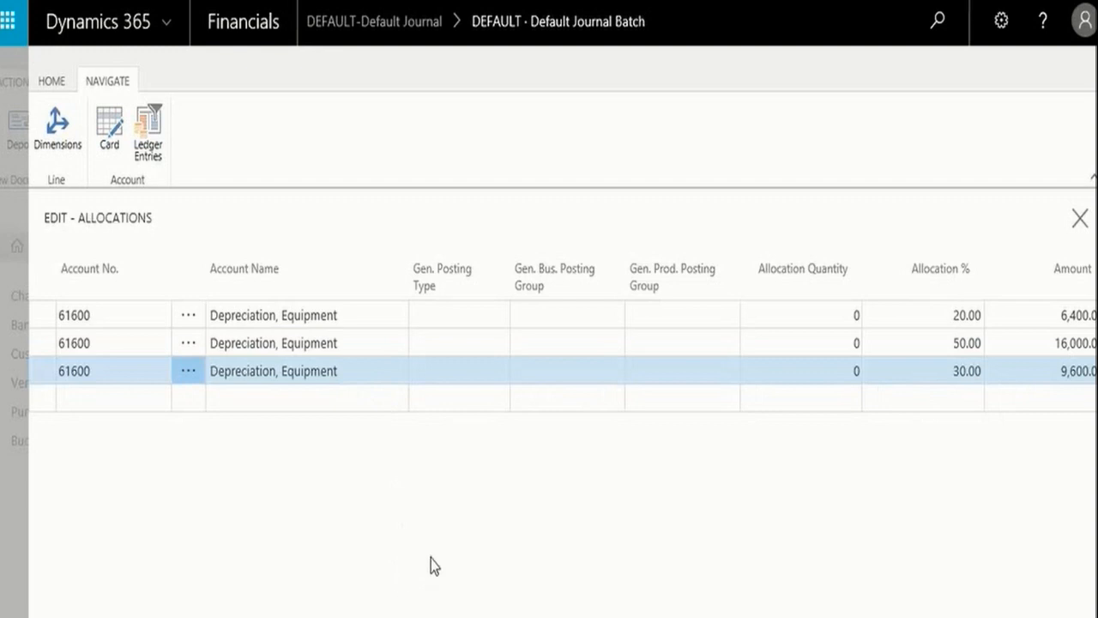
pyautogui.click(1077, 219)
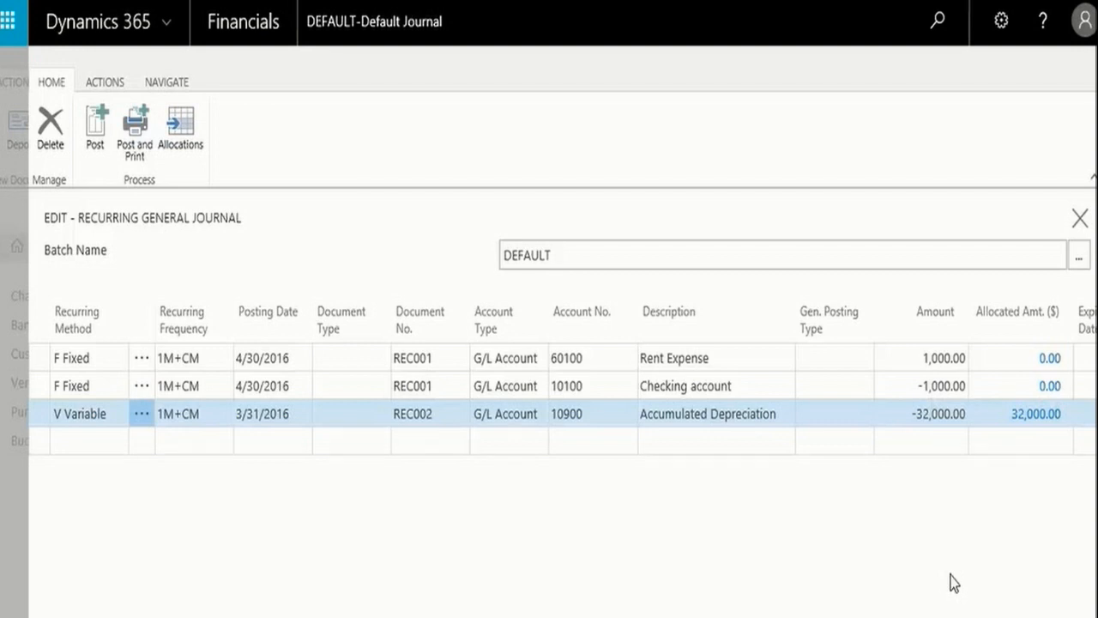
# Post the recurring general journal lines of the DEFAULT batch
pyautogui.click(103, 148)
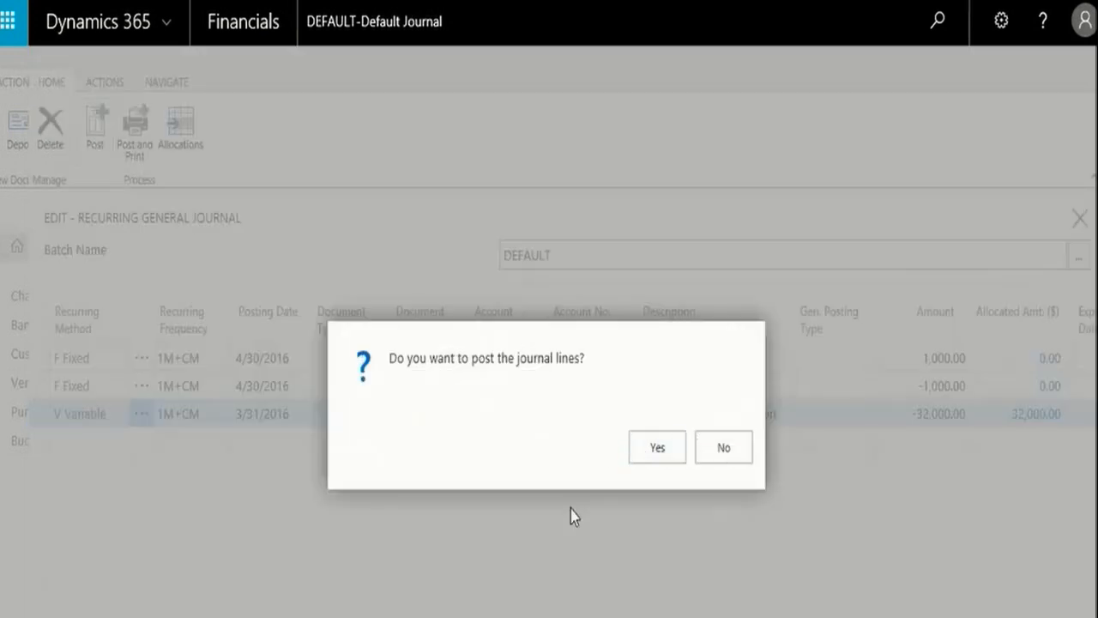
pyautogui.press('Return')
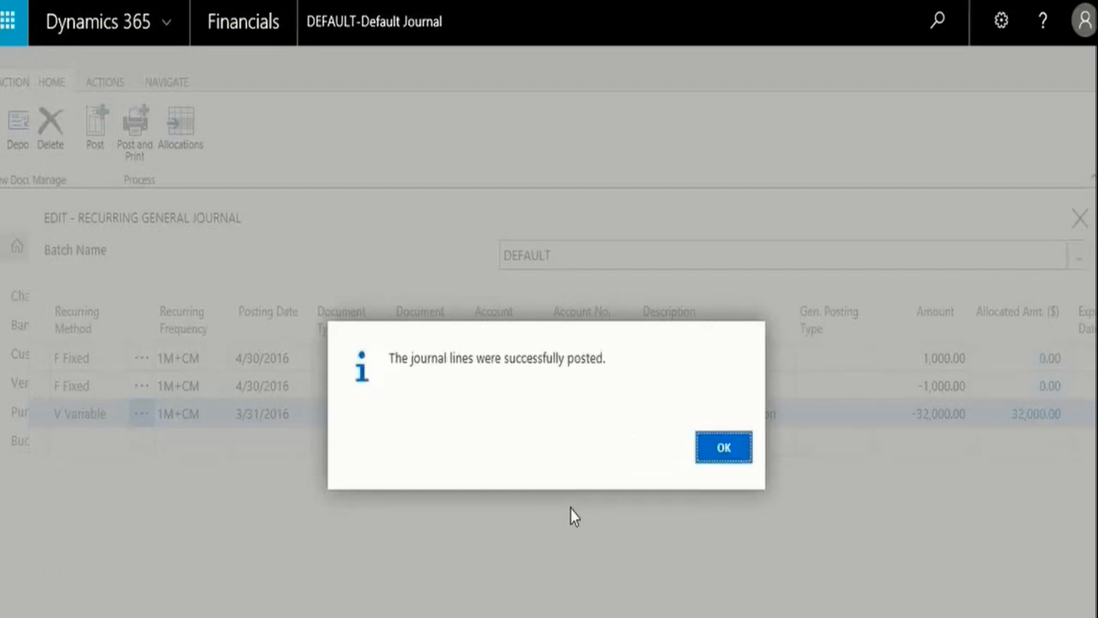
pyautogui.press('Return')
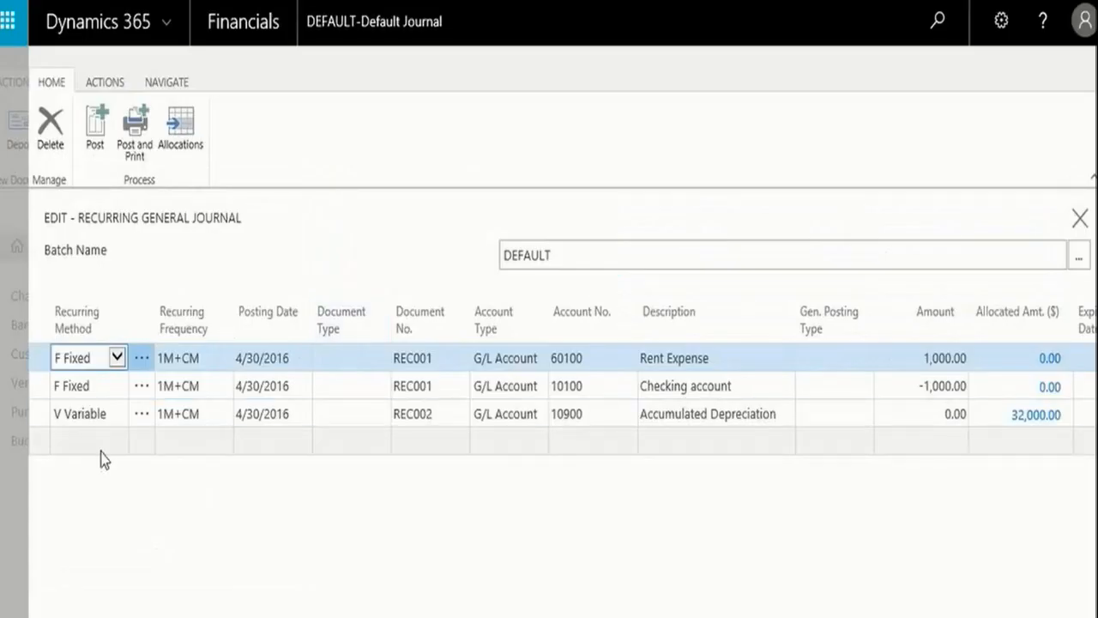
# Add a recurring line with method B Balance, frequency 1M+CM and posting date 3/31/2016
pyautogui.click(103, 455)
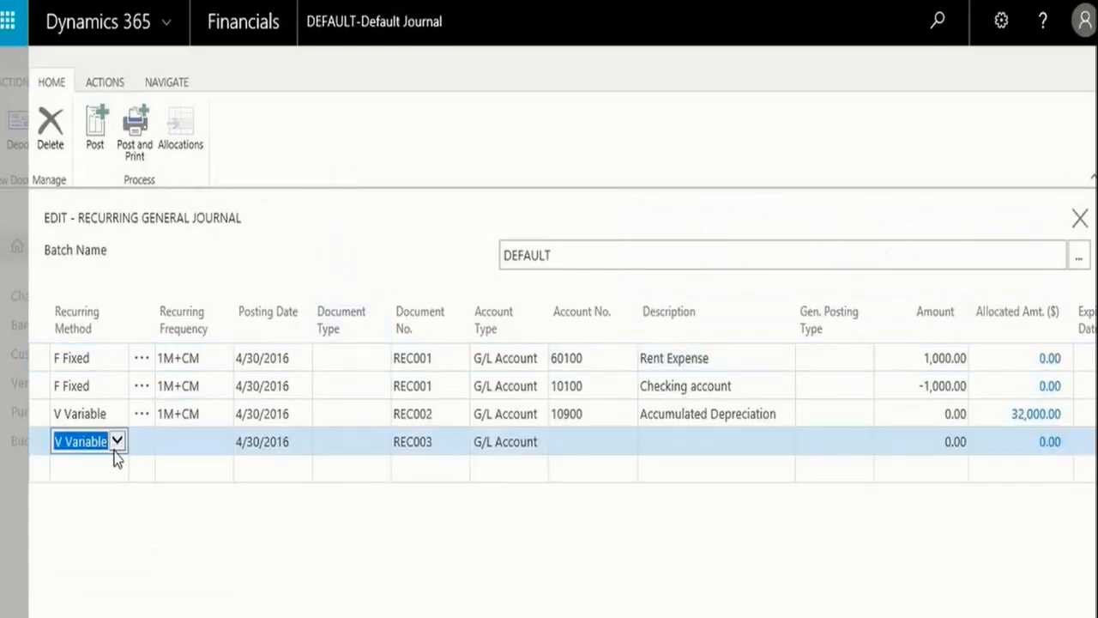
pyautogui.click(116, 453)
pyautogui.click(103, 460)
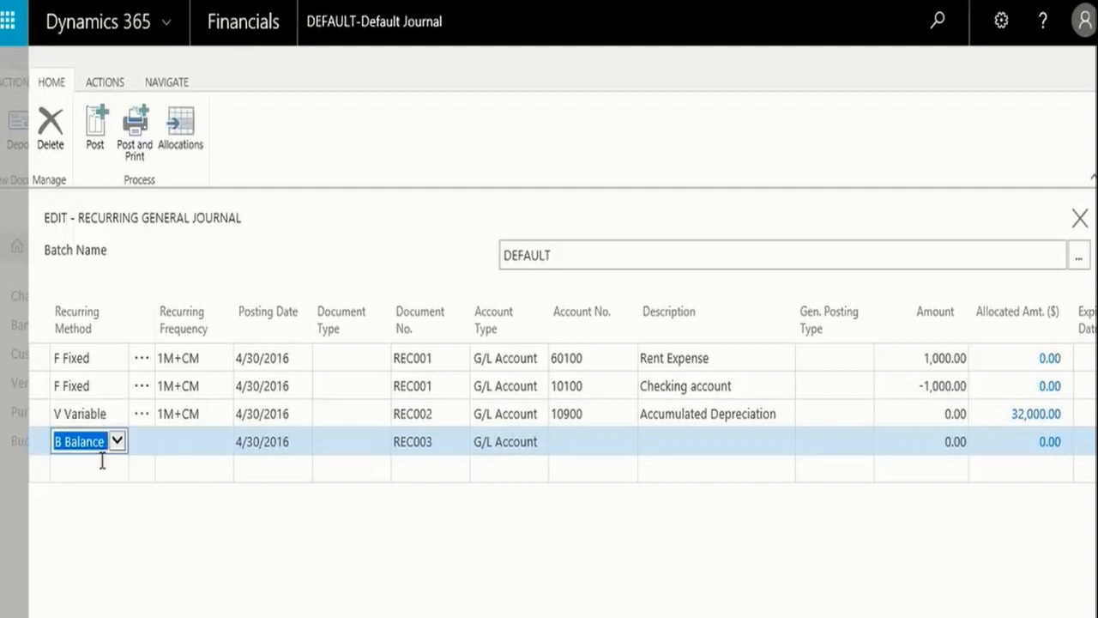
pyautogui.press('Tab')
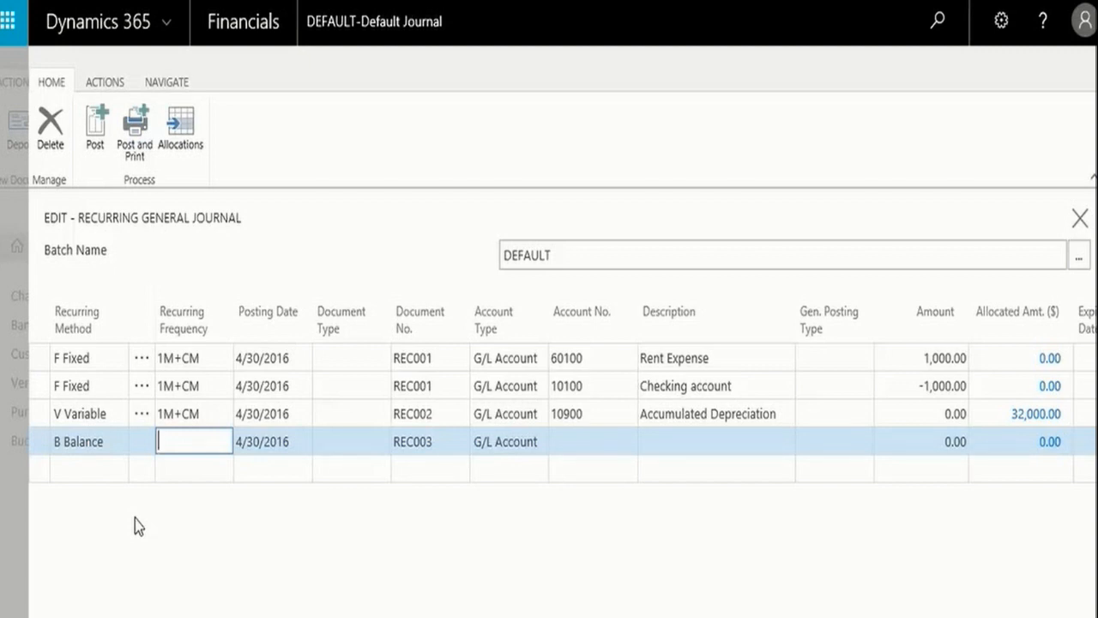
pyautogui.write('1M+CM')
pyautogui.press('Tab')
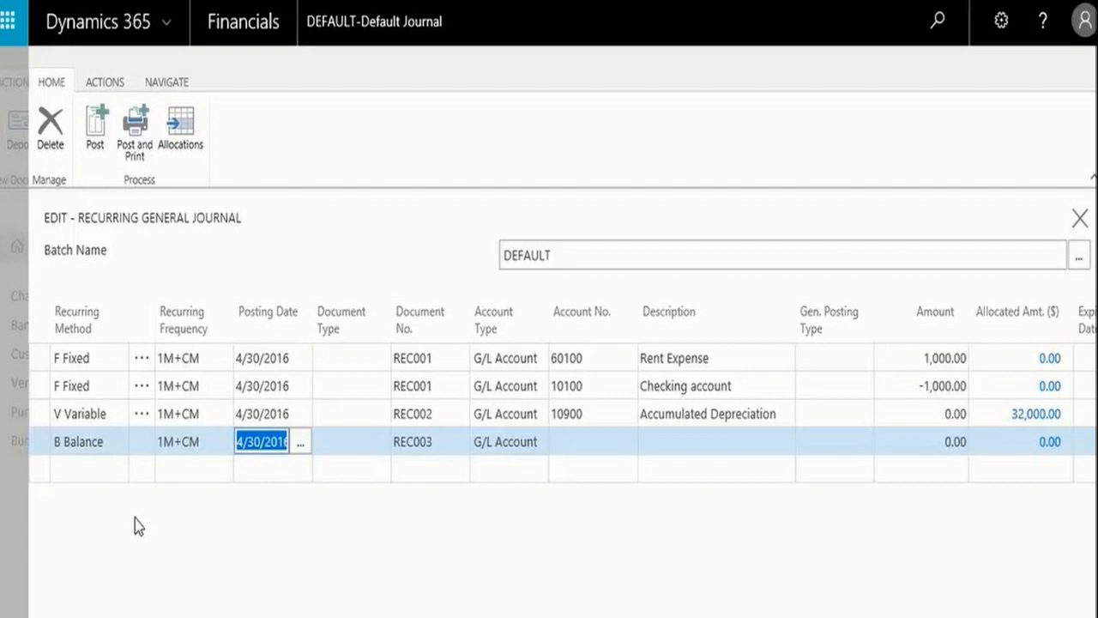
pyautogui.write('3/31')
pyautogui.press('Tab')
pyautogui.press('Tab')
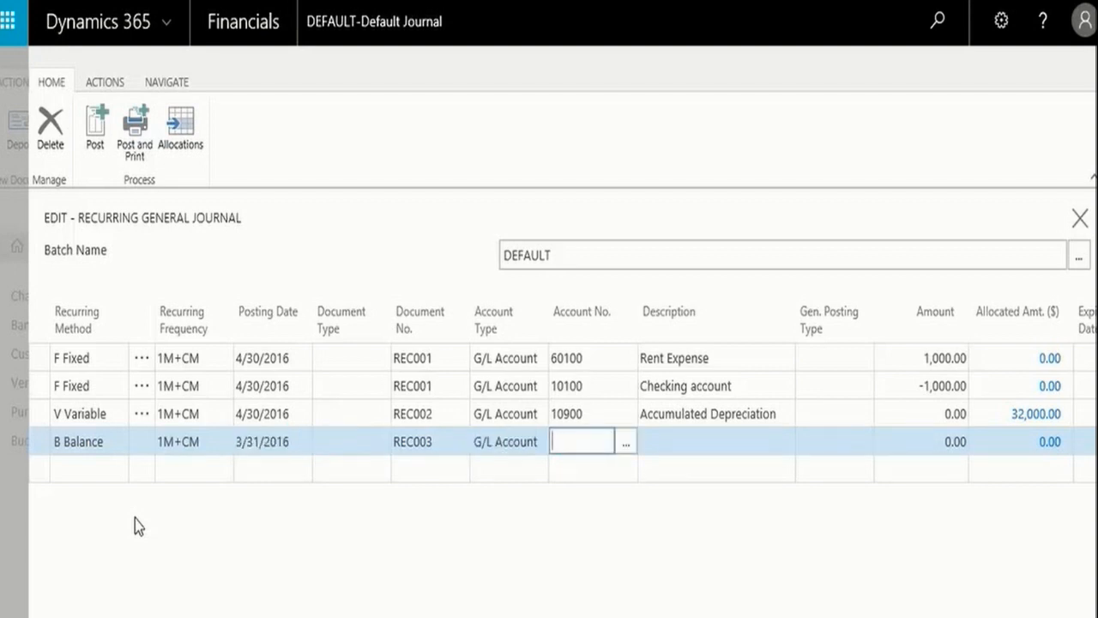
# Choose account 61500 Miscellaneous Expense for the B Balance line and make its general posting type blank
pyautogui.write('60')
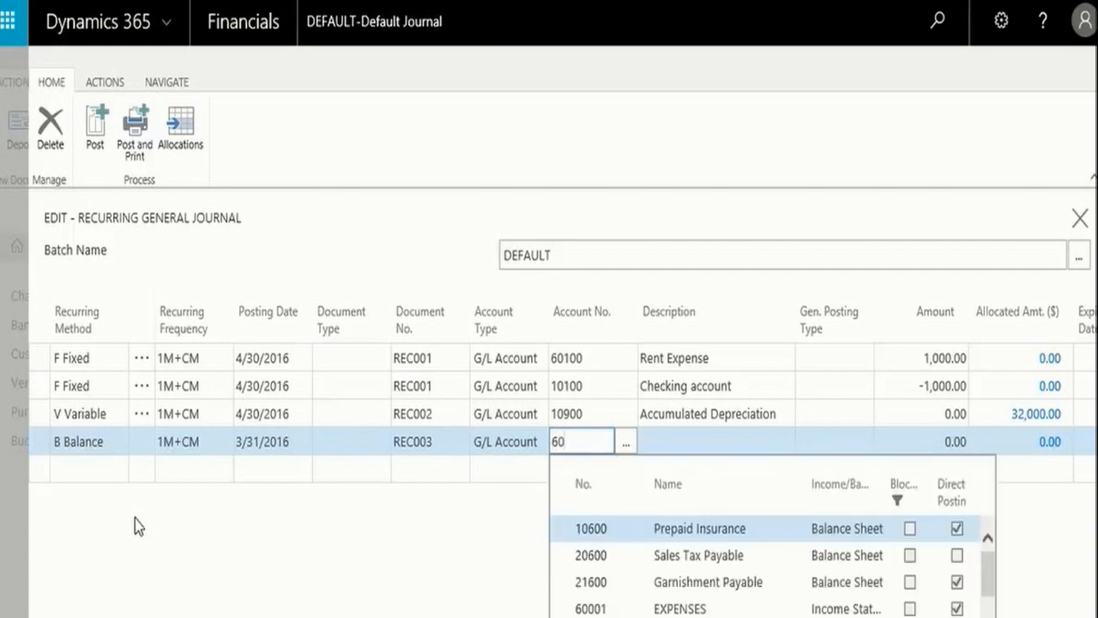
pyautogui.press('Down')
pyautogui.press('Down')
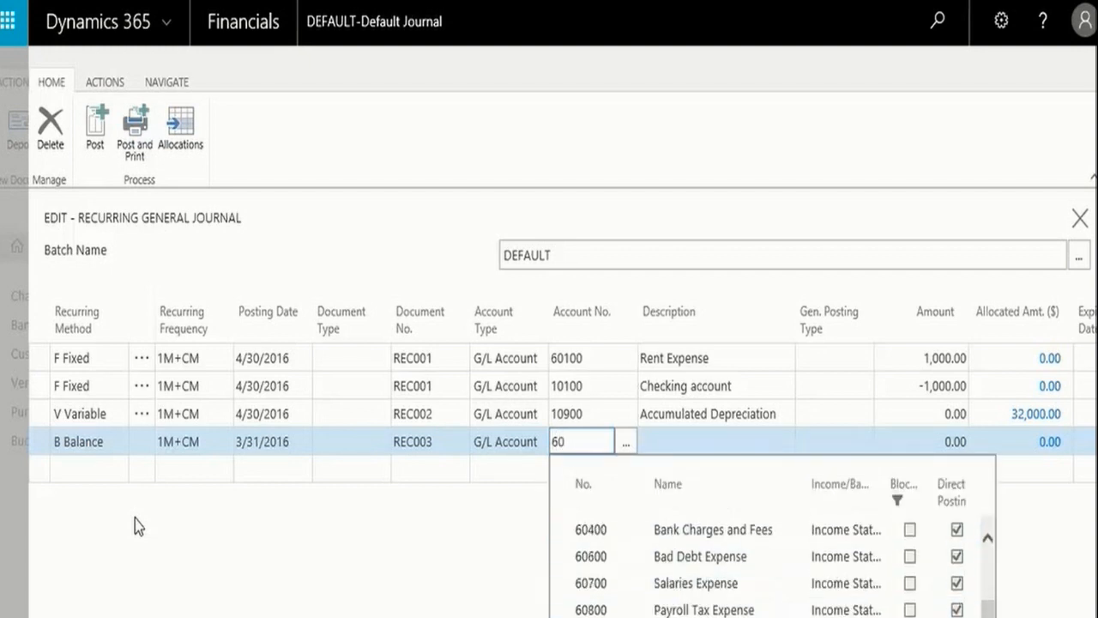
pyautogui.click(689, 542)
pyautogui.press('Tab')
pyautogui.press('Tab')
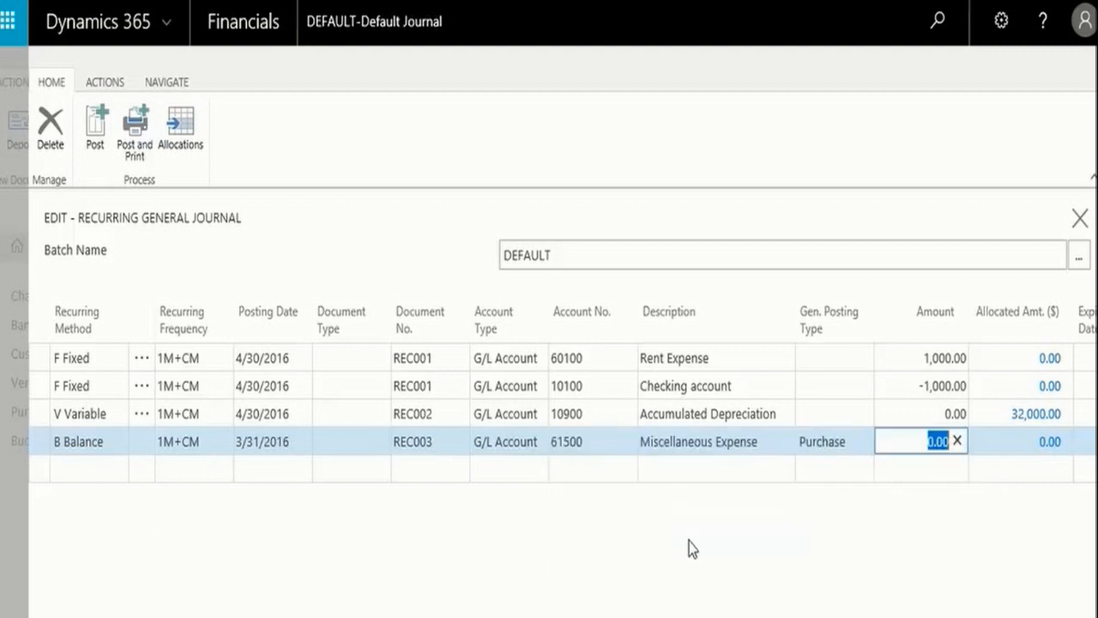
pyautogui.hotkey('shift', 'Tab')
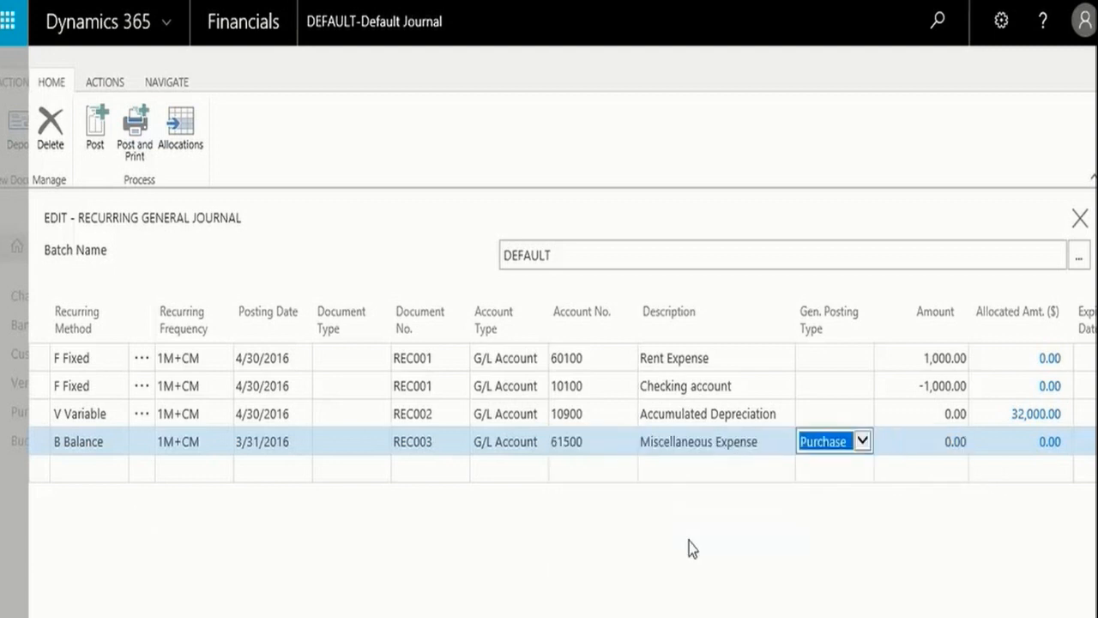
pyautogui.click(862, 442)
pyautogui.click(841, 422)
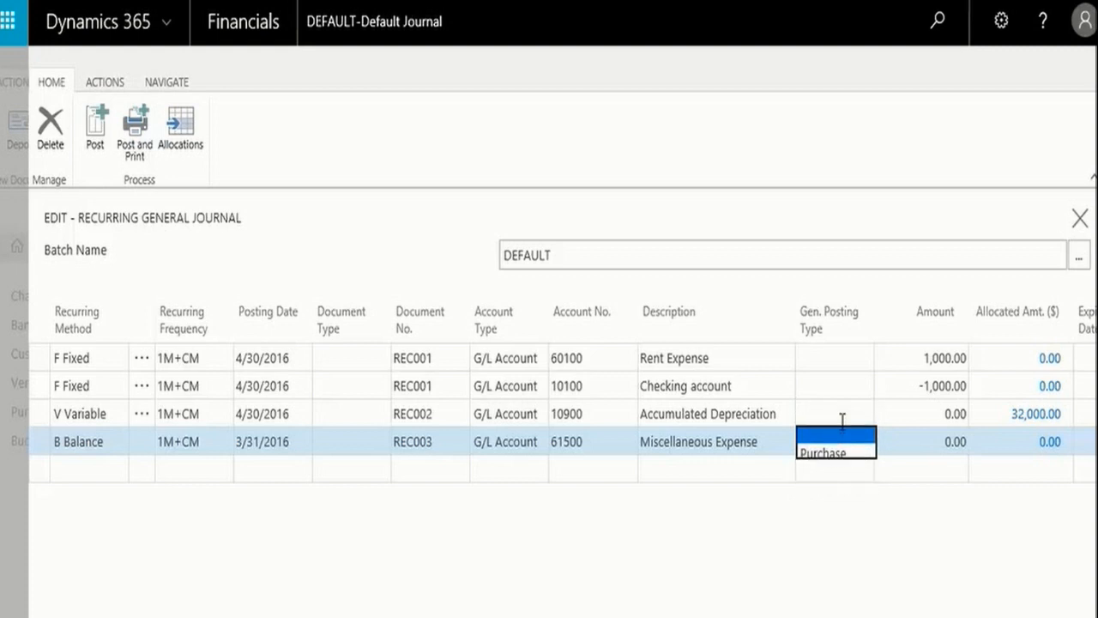
pyautogui.press('Tab')
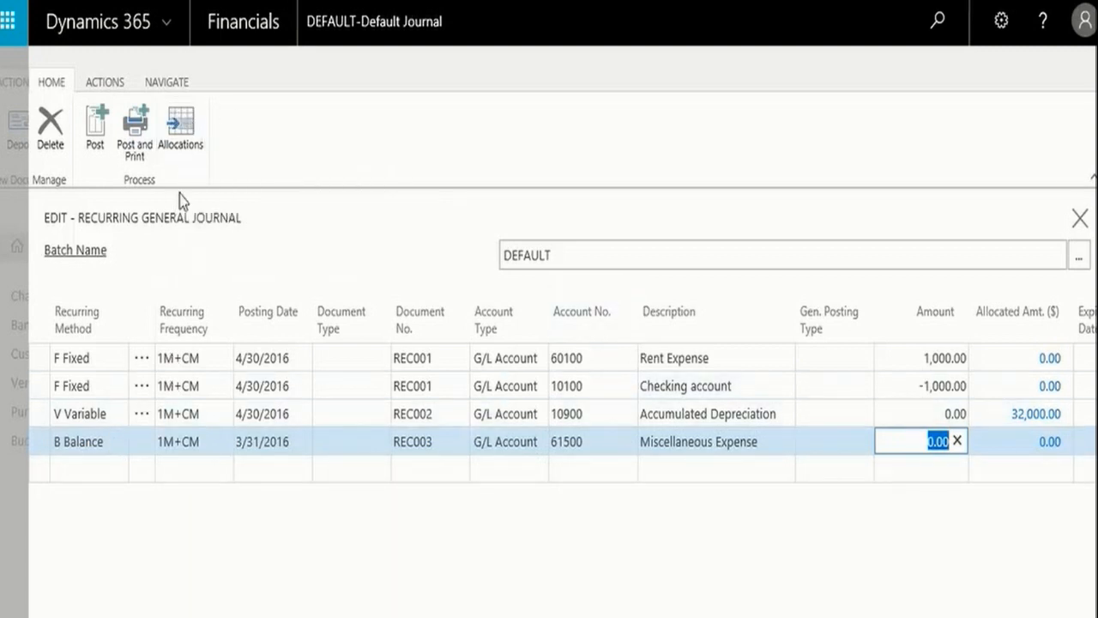
# Open the allocations of the Miscellaneous Expense balance line, check where its dimensions are assigned, and return to the recurring journal
pyautogui.click(191, 132)
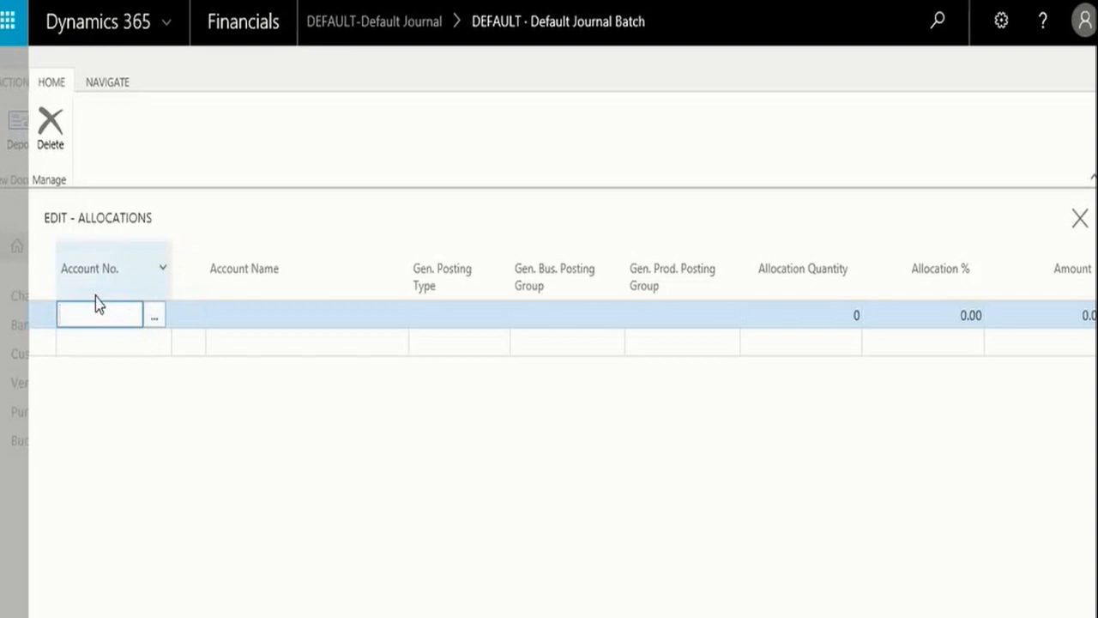
pyautogui.click(107, 82)
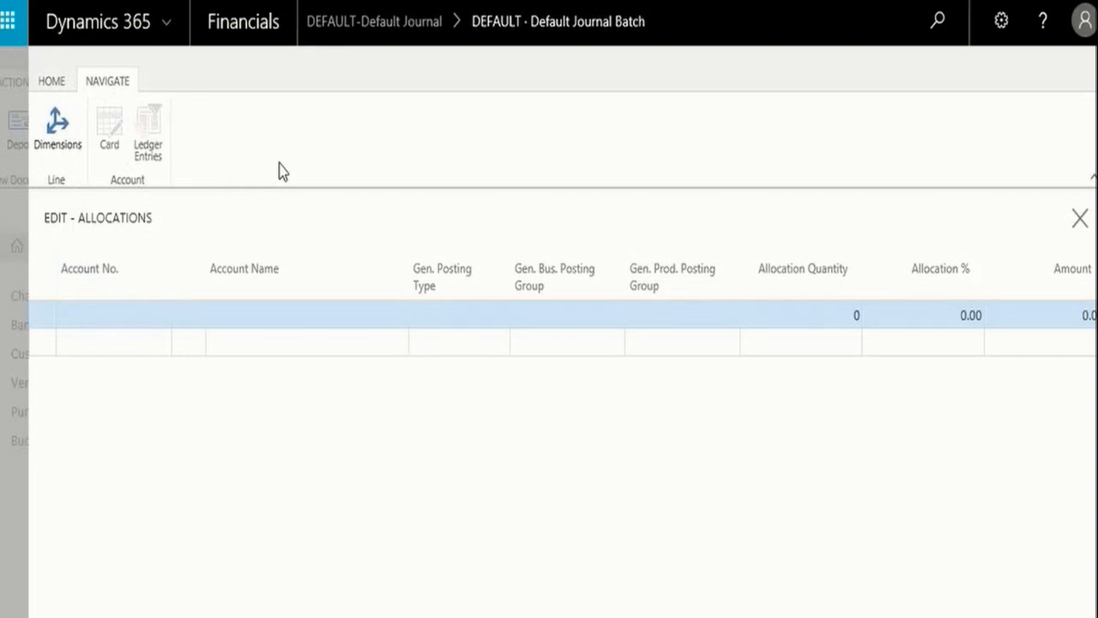
pyautogui.press('Escape')
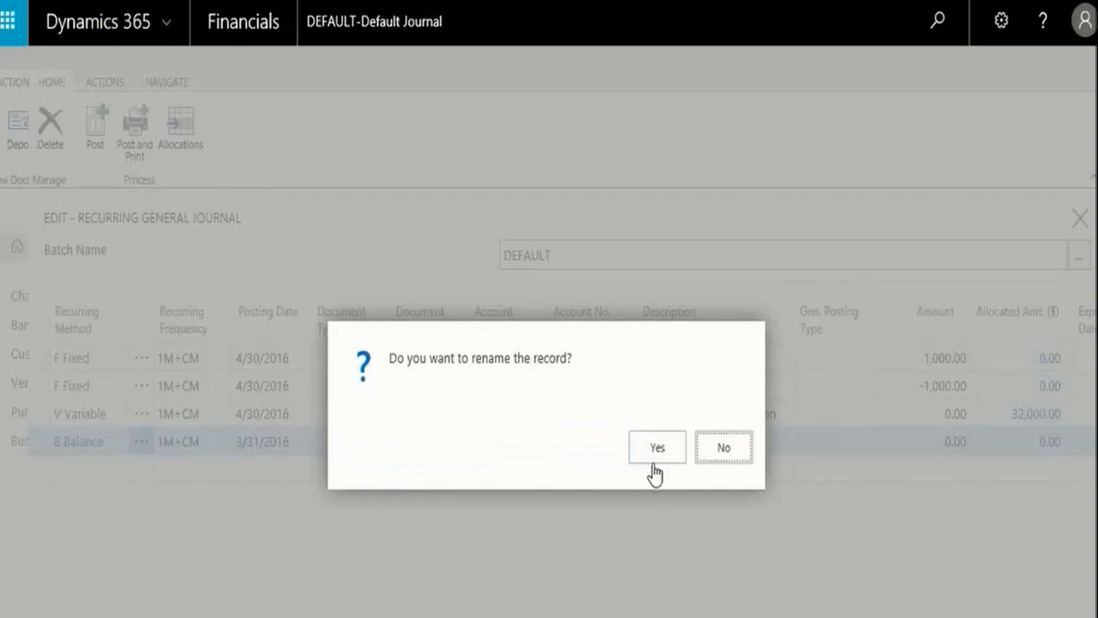
pyautogui.click(658, 453)
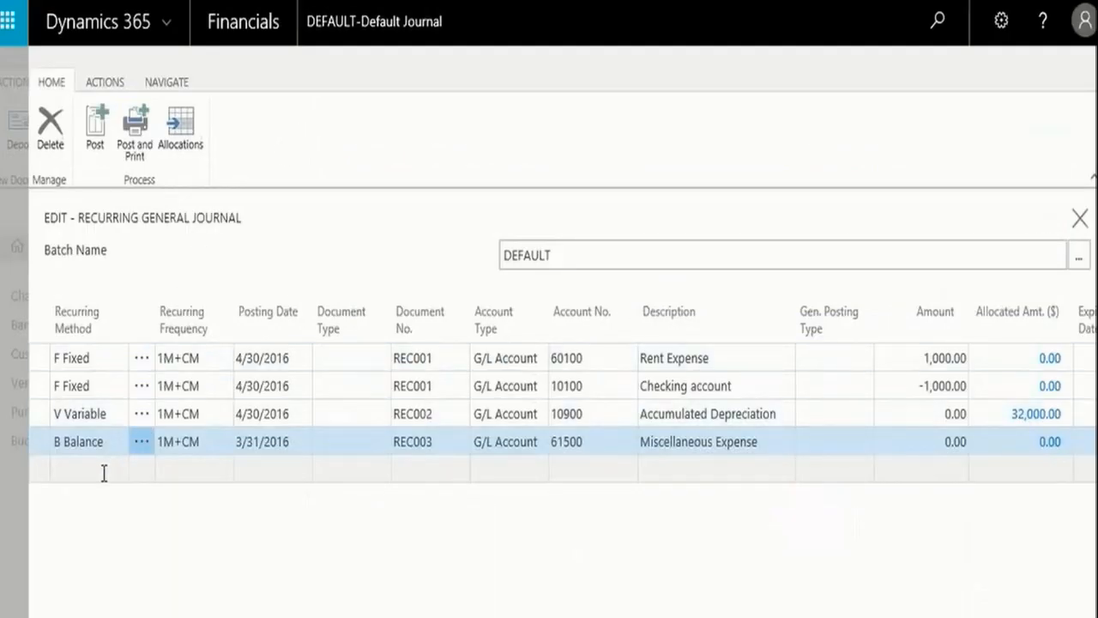
# Add a new recurring line with method RV Reversing Variable and frequency 1M+CM
pyautogui.click(103, 473)
pyautogui.click(115, 470)
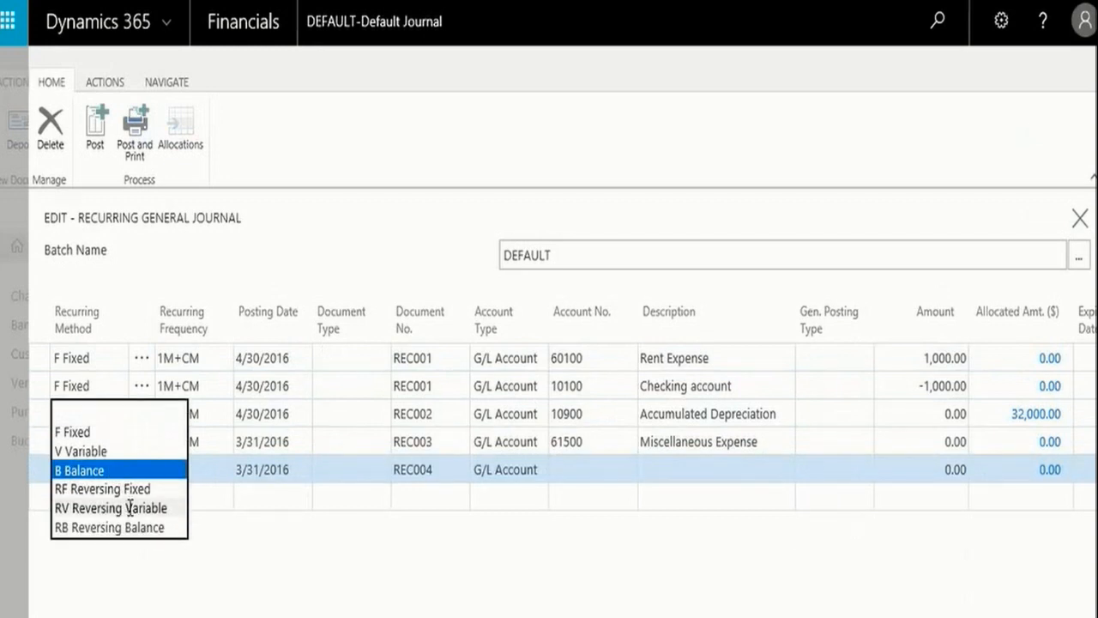
pyautogui.click(132, 510)
pyautogui.press('Tab')
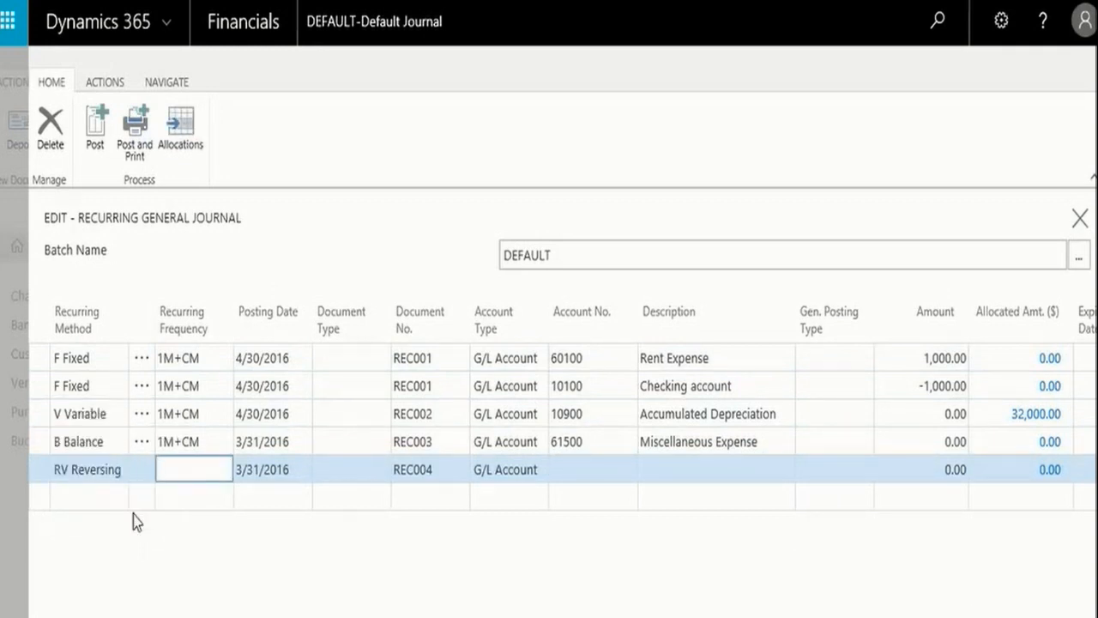
pyautogui.write('1M+CM')
pyautogui.press('Tab')
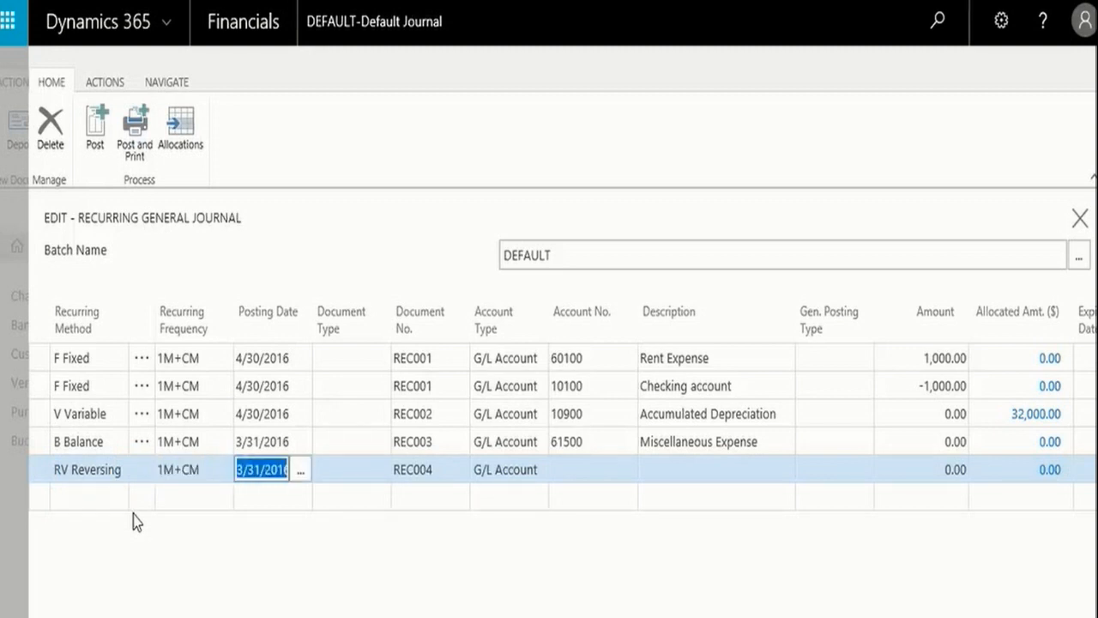
pyautogui.press('Tab')
pyautogui.press('Tab')
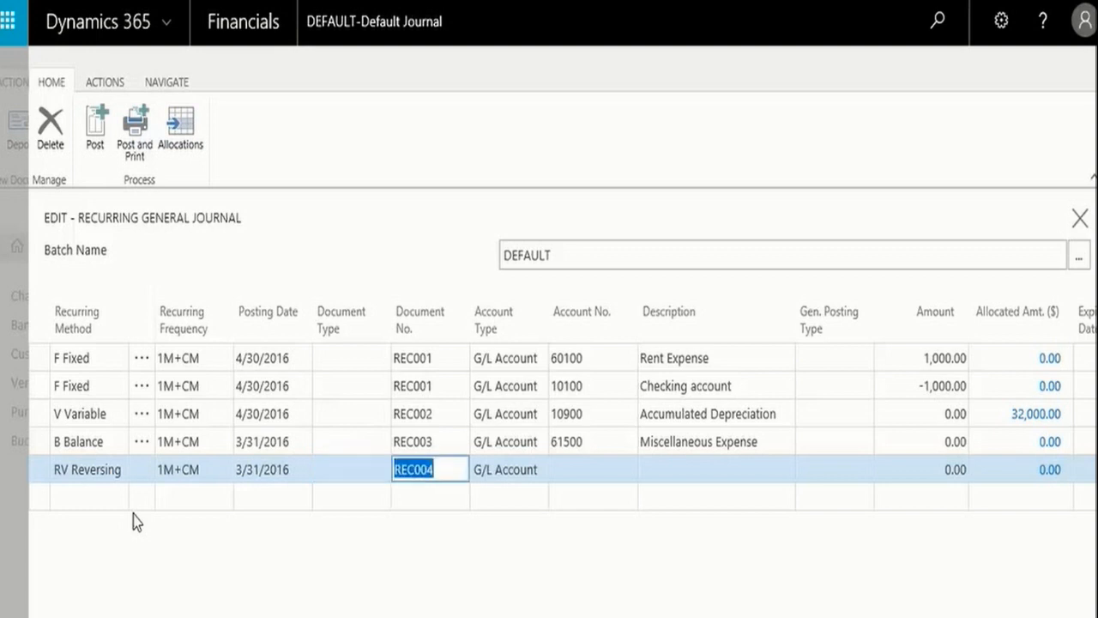
pyautogui.press('Tab')
pyautogui.press('Tab')
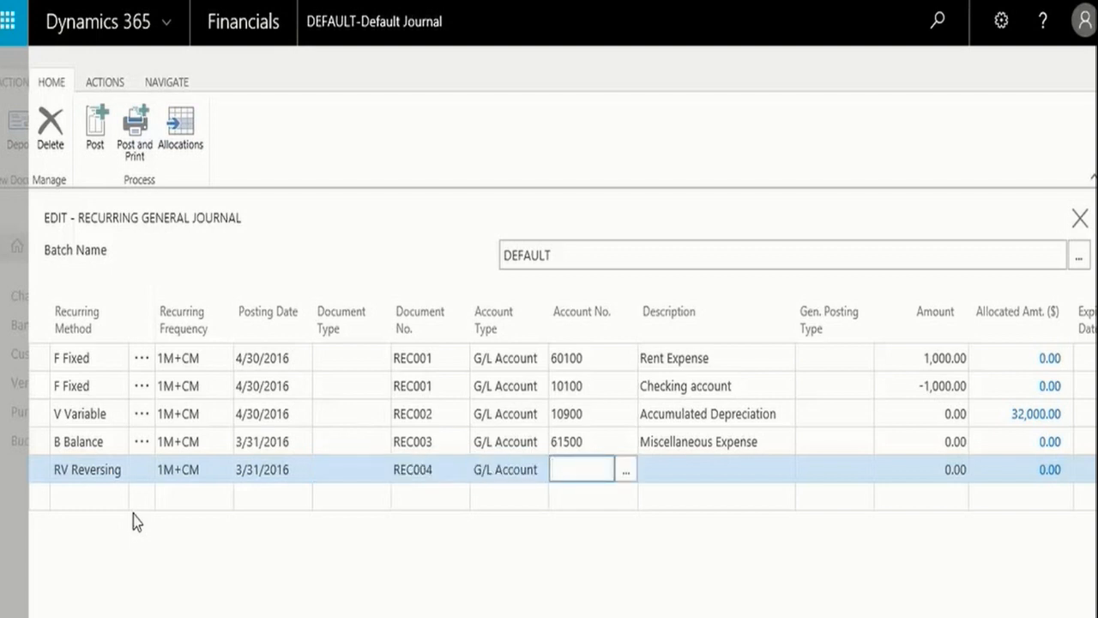
# Choose account 20700 Accrued Salaries & Wages for the reversing line and set its amount to 15000
pyautogui.write('acc')
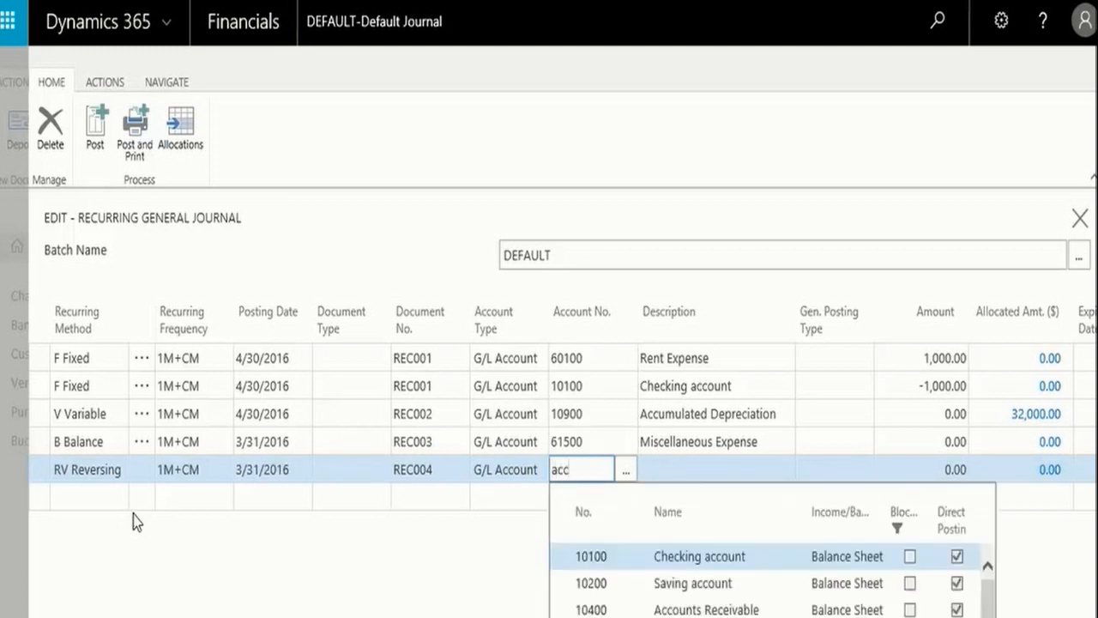
pyautogui.write('r')
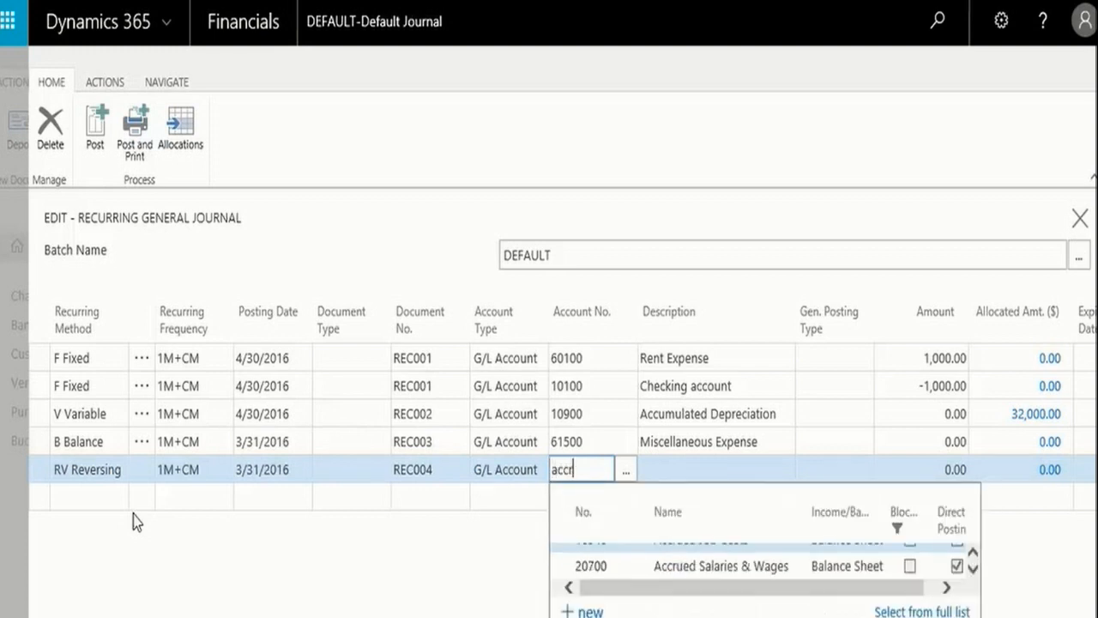
pyautogui.click(667, 569)
pyautogui.press('Tab')
pyautogui.press('Tab')
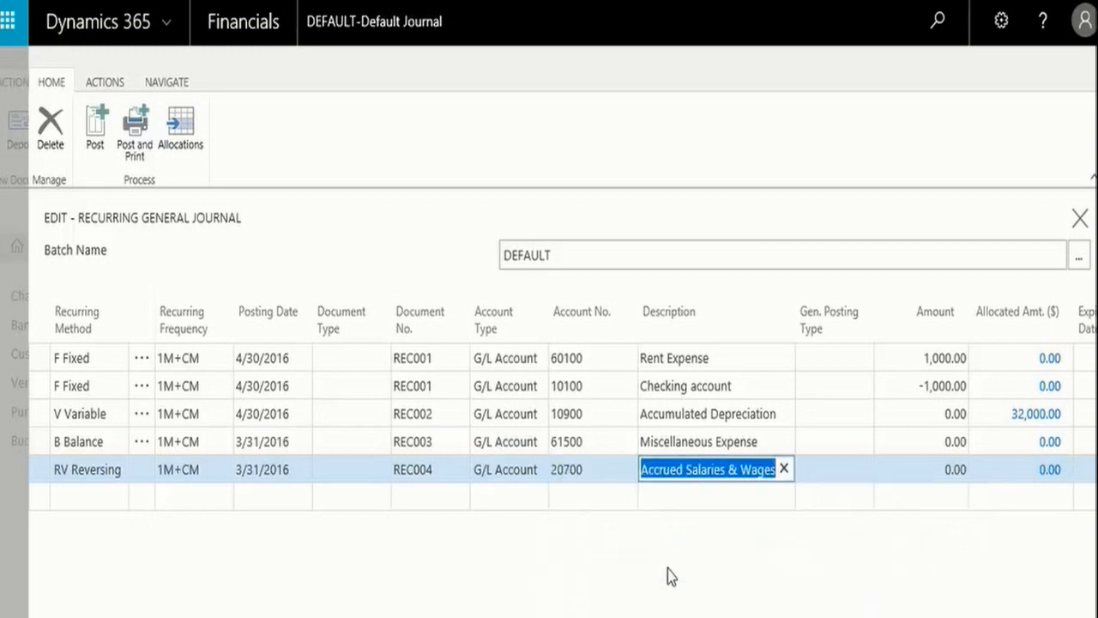
pyautogui.press('Tab')
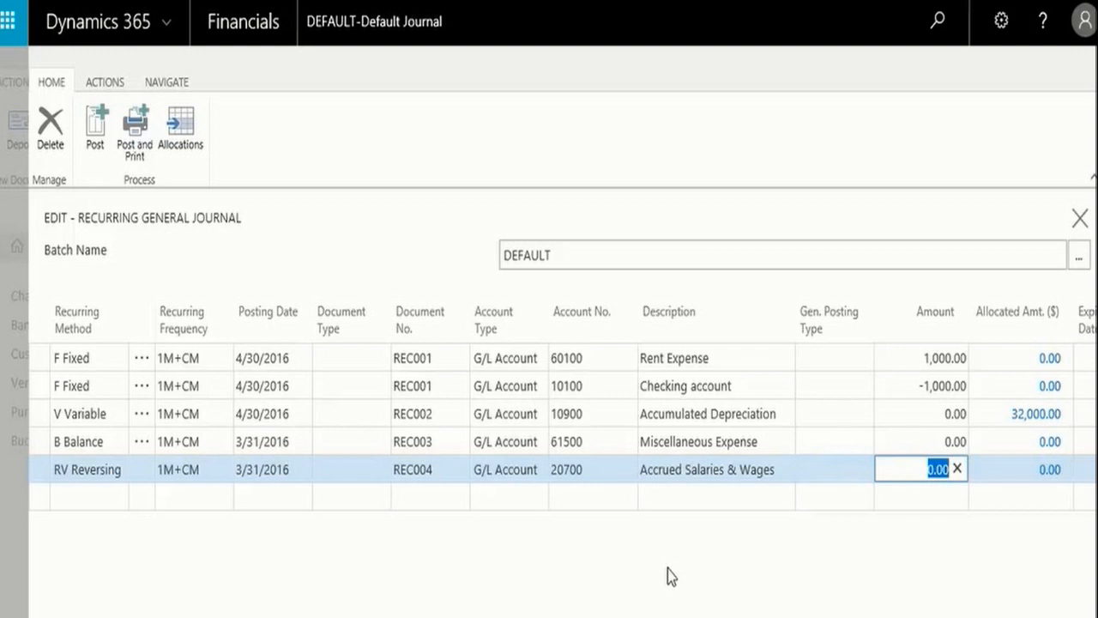
pyautogui.write('15000')
# Add a second RV Reversing Variable line below Accrued Salaries & Wages and set its recurring frequency to 1M+CM
pyautogui.press('Down')
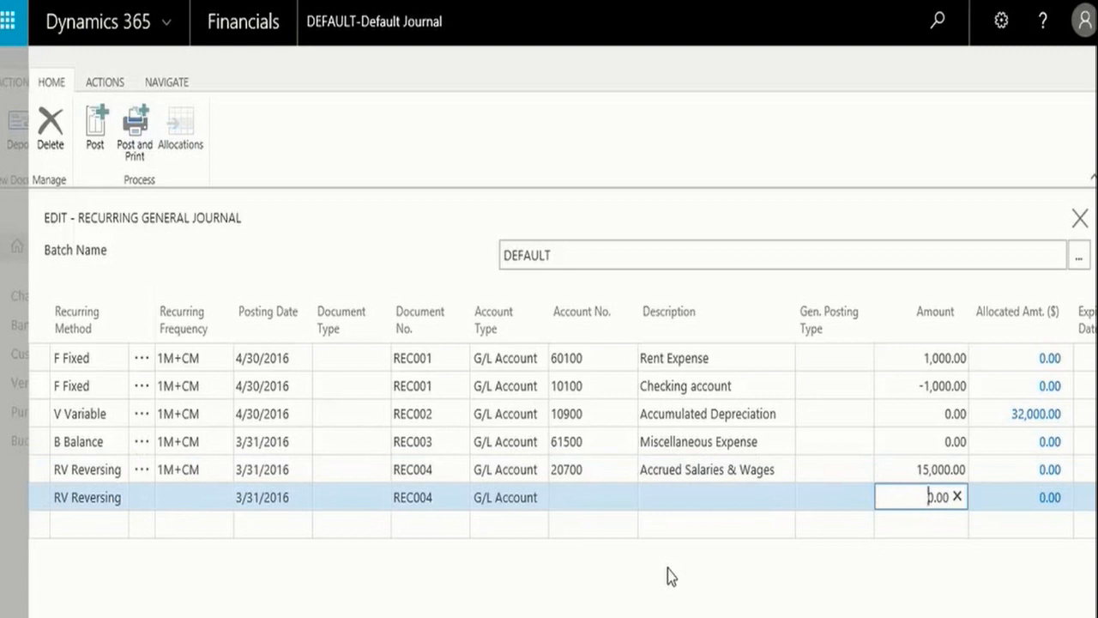
pyautogui.hotkey('shift', 'Tab')
pyautogui.hotkey('shift', 'Tab')
pyautogui.hotkey('shift', 'Tab')
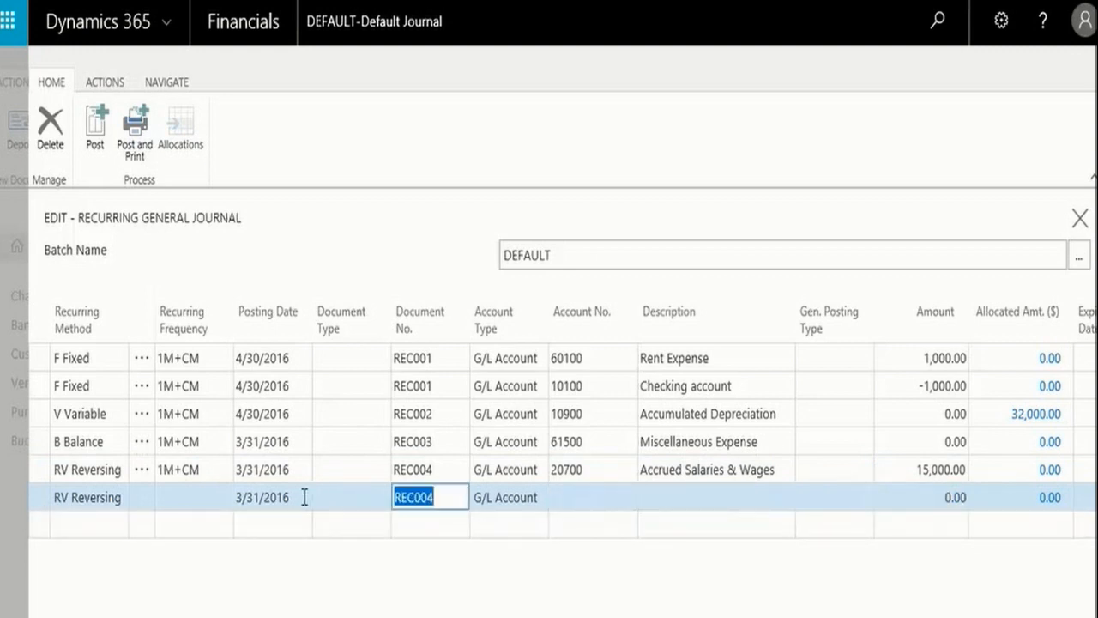
pyautogui.hotkey('shift', 'Tab')
pyautogui.hotkey('shift', 'Tab')
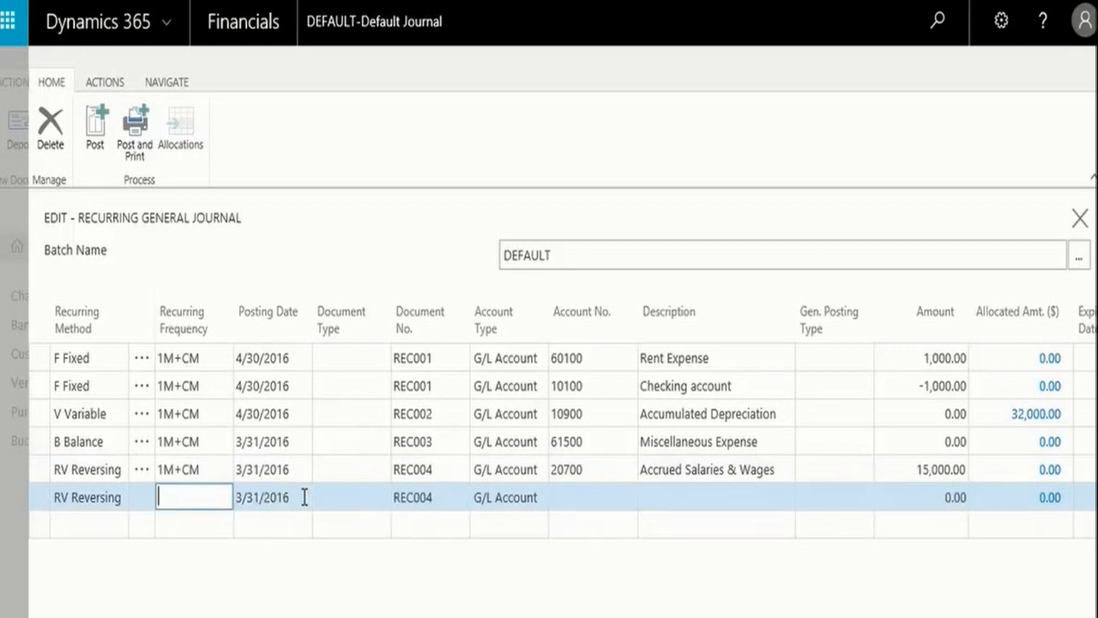
pyautogui.write('1M+CM')
pyautogui.press('Tab')
pyautogui.press('Tab')
pyautogui.press('Tab')
pyautogui.press('Tab')
pyautogui.press('Tab')
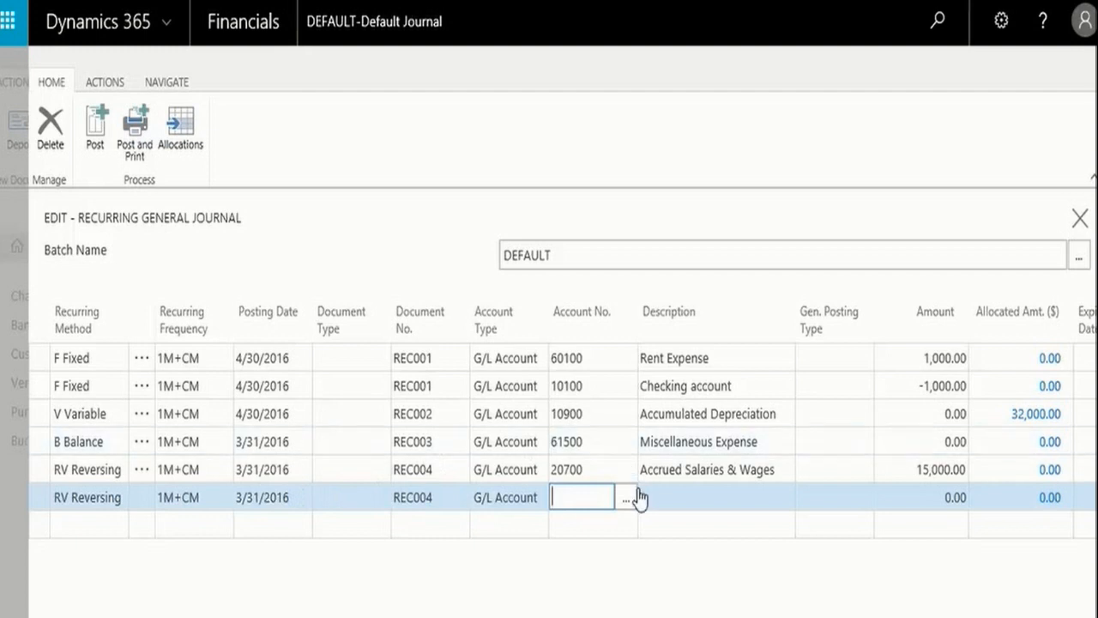
# Choose account 60700 Salaries Expense for the second reversing line
pyautogui.write('salar')
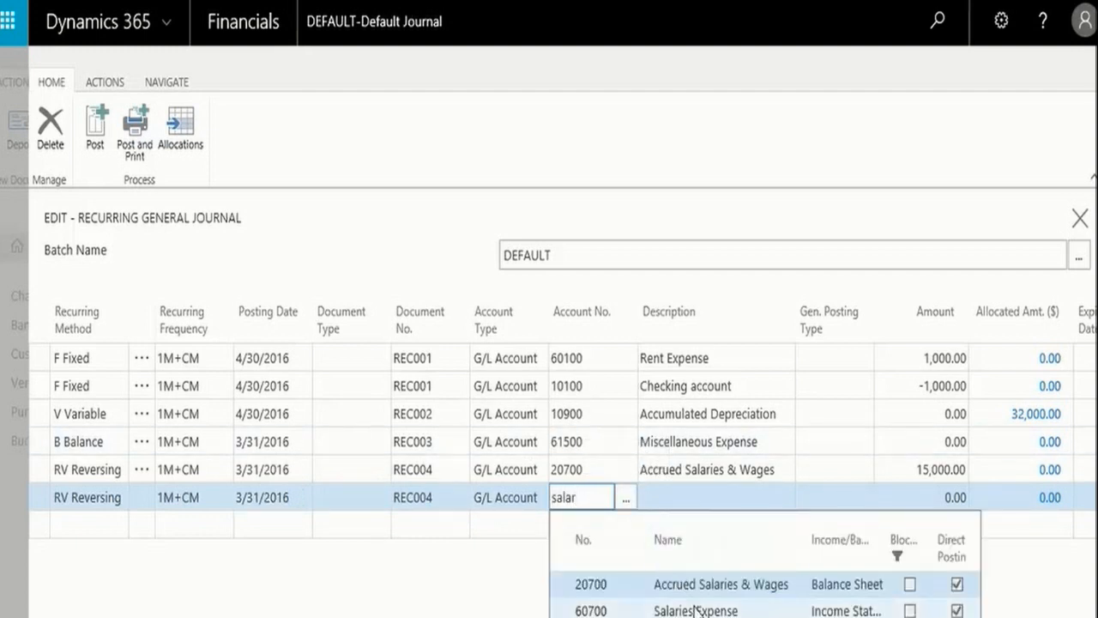
pyautogui.click(698, 611)
pyautogui.press('Tab')
pyautogui.press('Tab')
pyautogui.press('Tab')
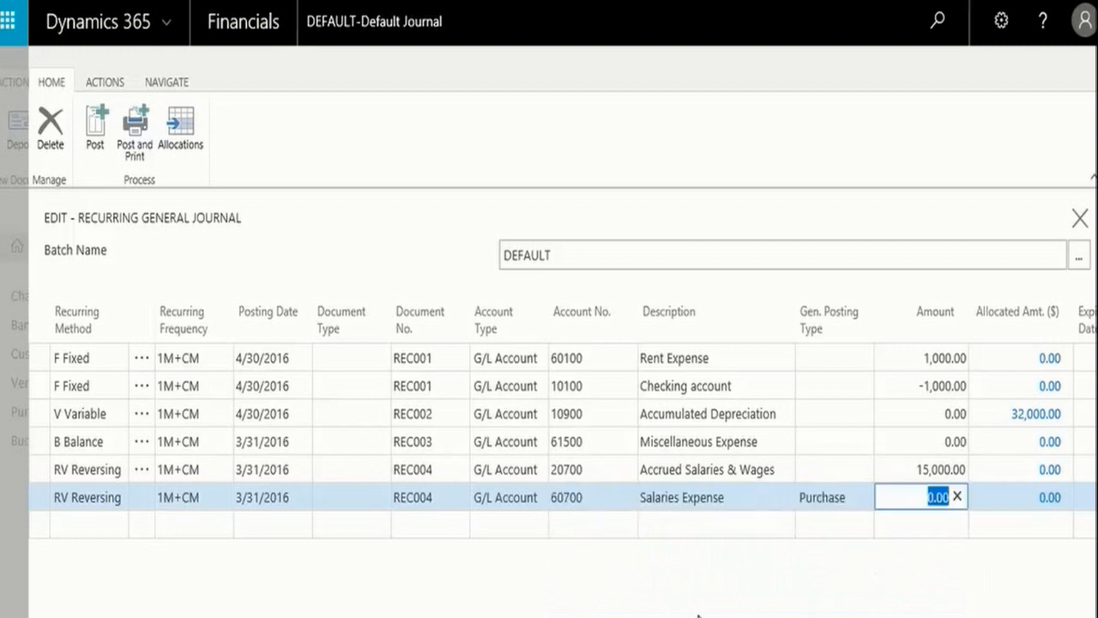
# Make the Salaries Expense line's general posting type blank and set its amount to -15,000
pyautogui.hotkey('shift', 'Tab')
pyautogui.click(863, 496)
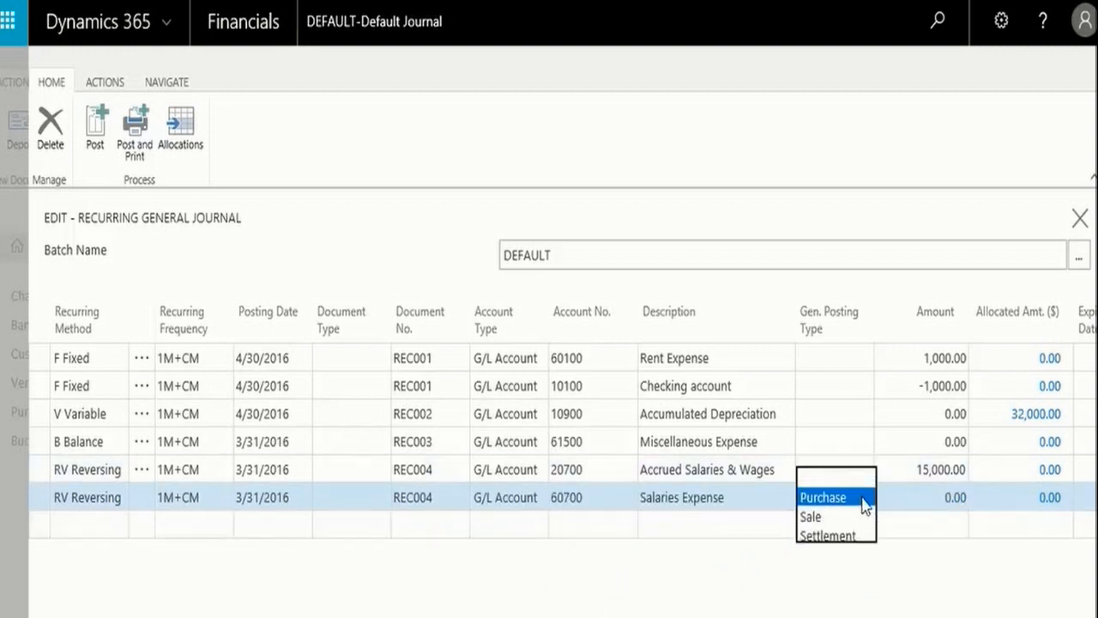
pyautogui.click(840, 484)
pyautogui.press('Tab')
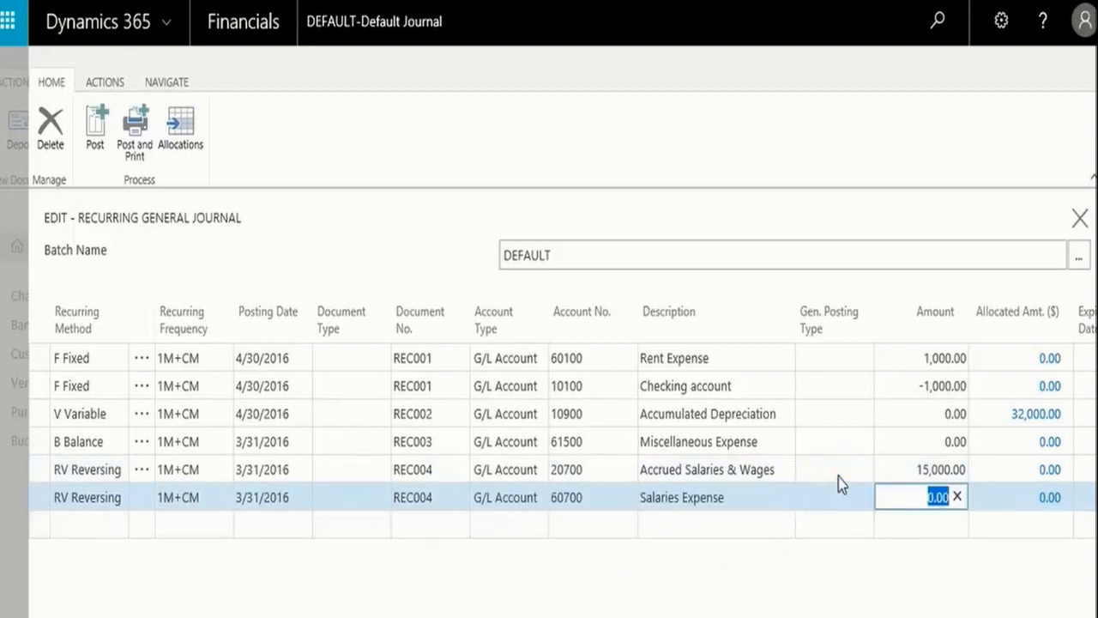
pyautogui.write('-15,000')
pyautogui.click(839, 485)
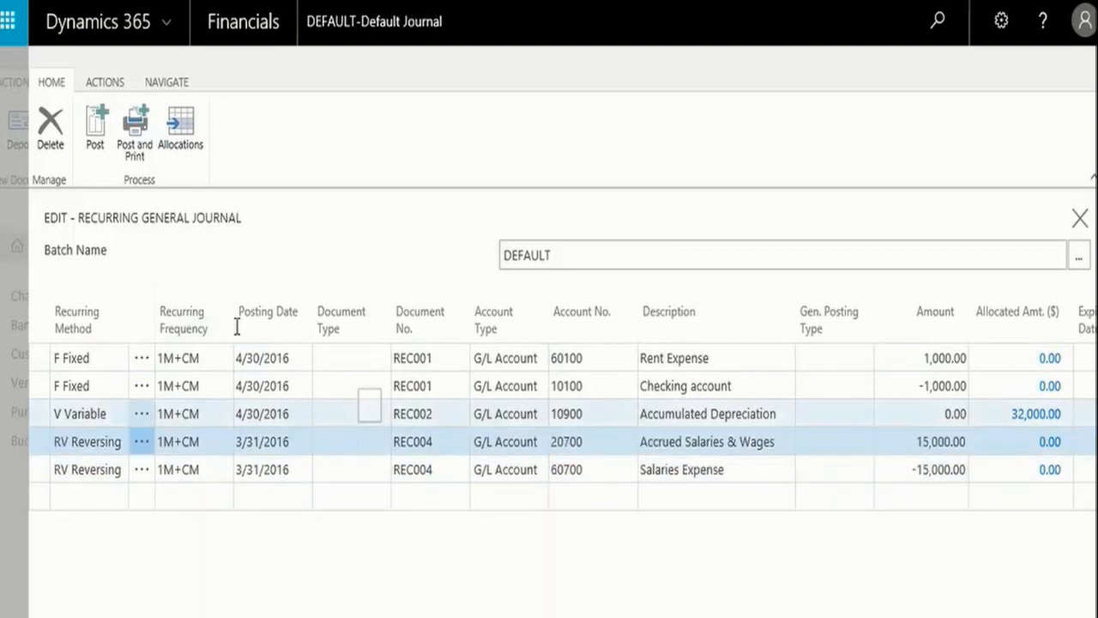
# Post the DEFAULT batch with the reversing salary accrual lines and close the recurring general journal
pyautogui.click(100, 138)
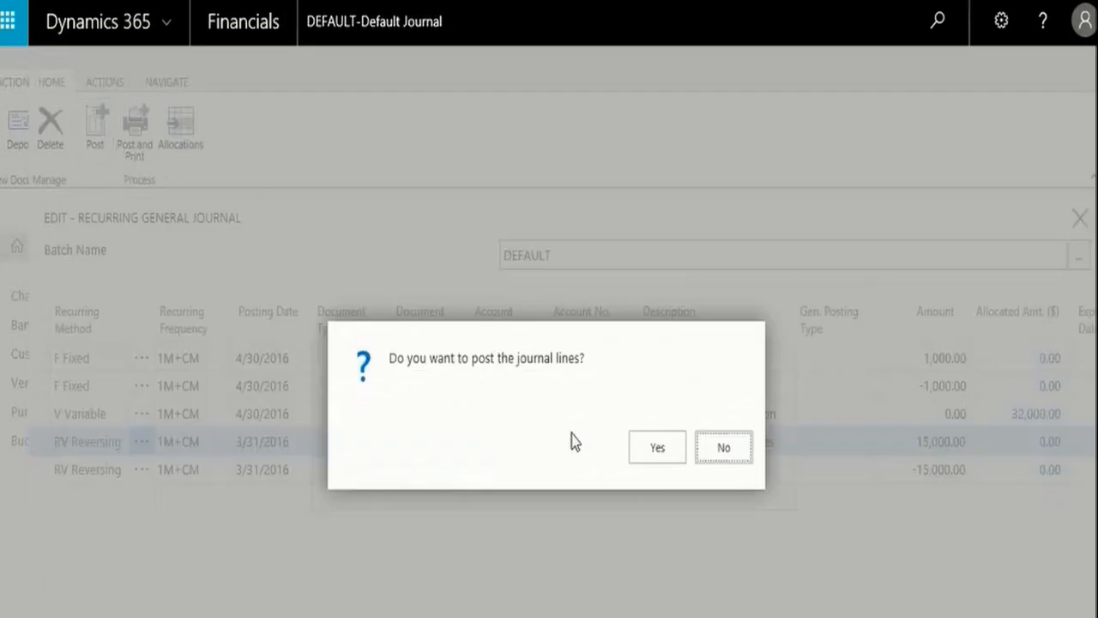
pyautogui.click(645, 461)
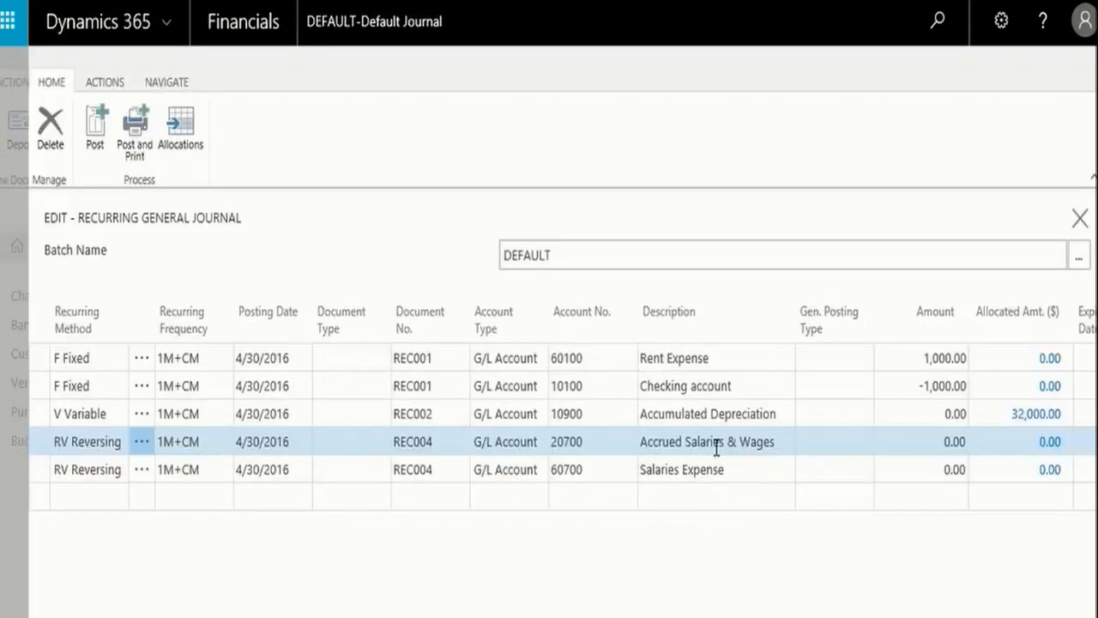
pyautogui.click(717, 450)
pyautogui.press('Escape')
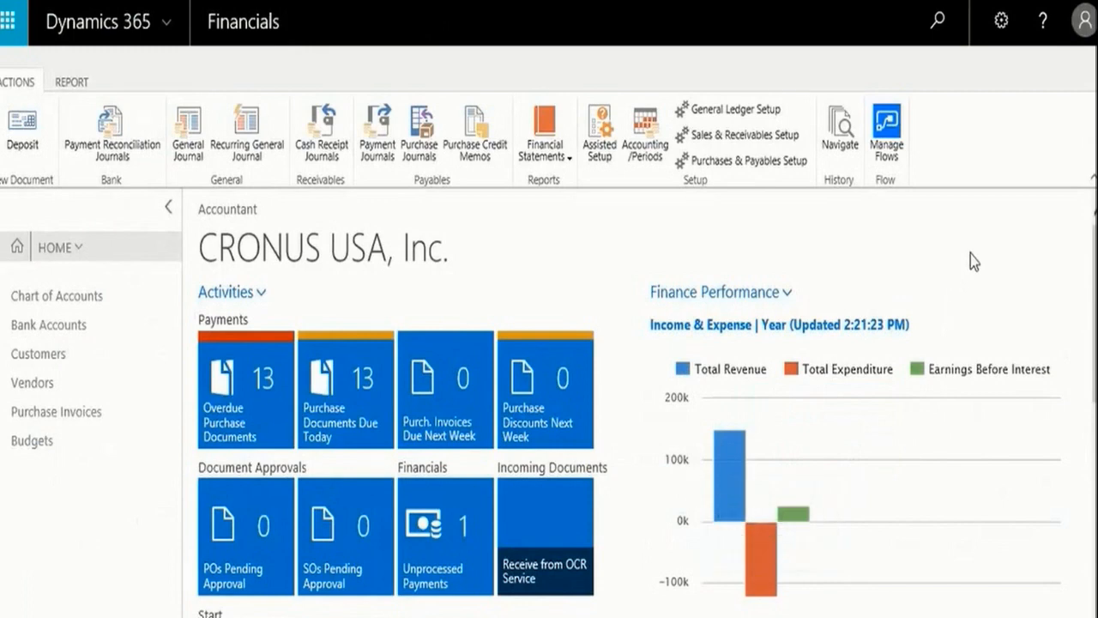
# Search the pages for "g/l reg" and open the G/L Registers list from Posted Documents
pyautogui.click(933, 31)
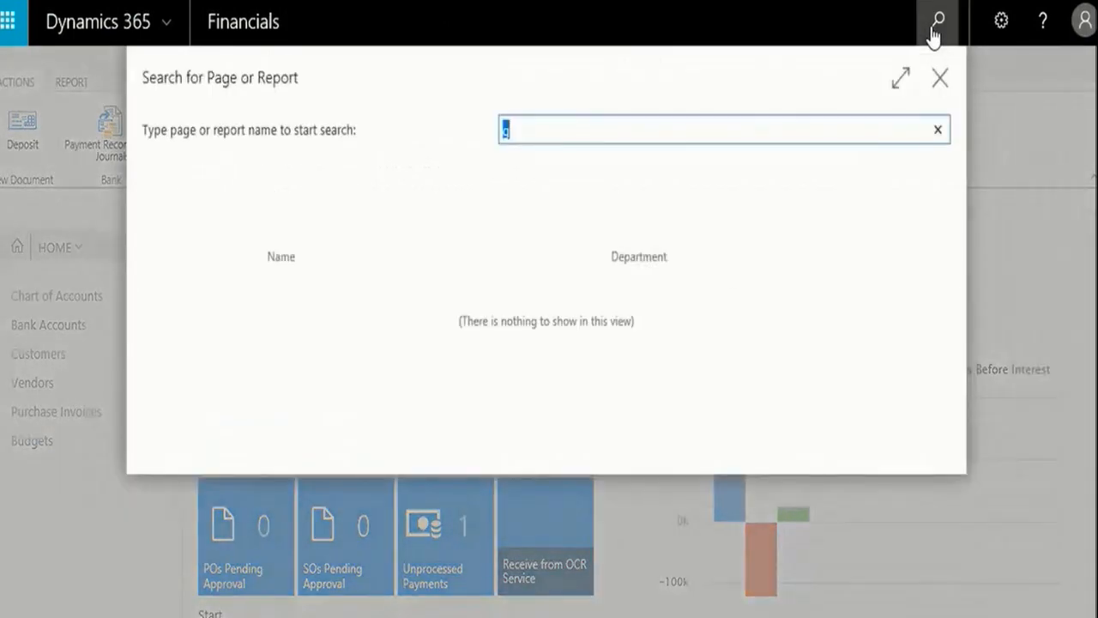
pyautogui.write('/r')
pyautogui.press('BackSpace')
pyautogui.press('BackSpace')
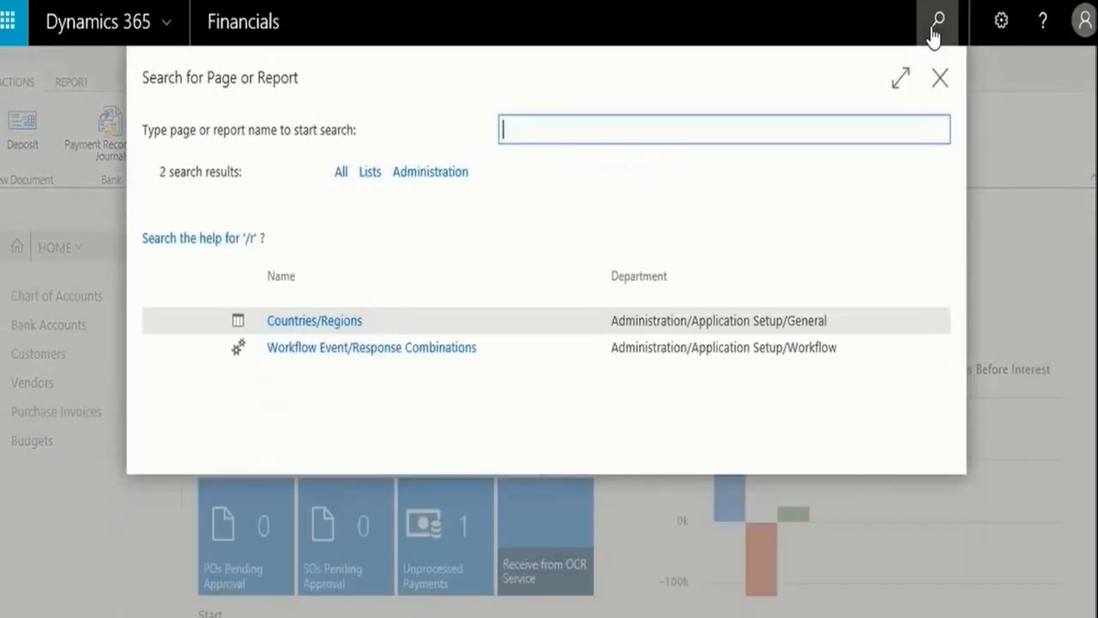
pyautogui.write('g/r')
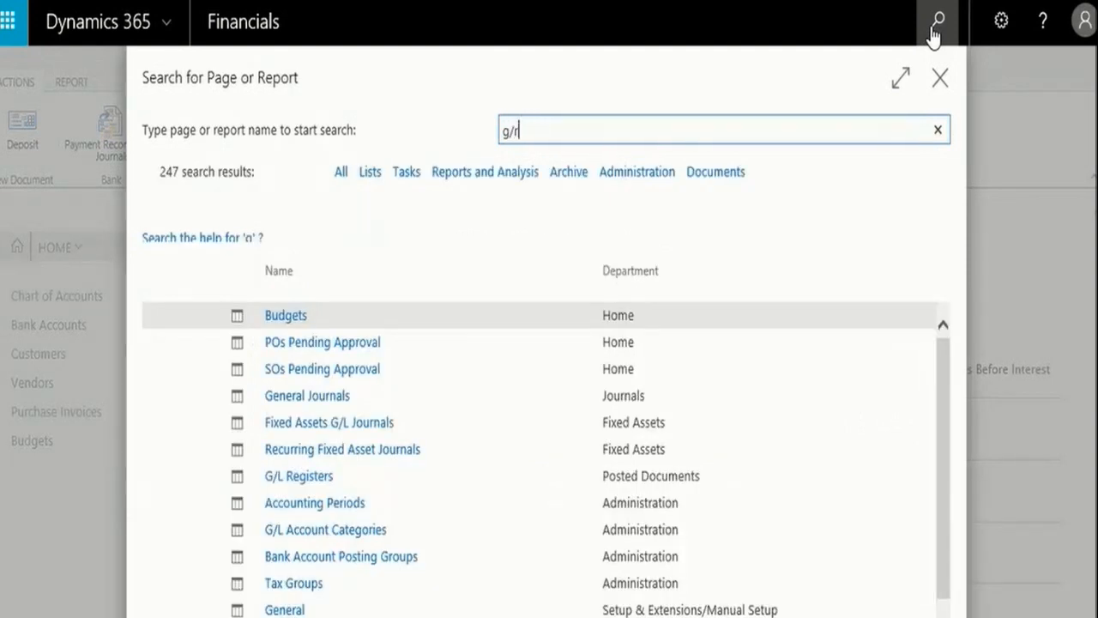
pyautogui.press('BackSpace')
pyautogui.write('l')
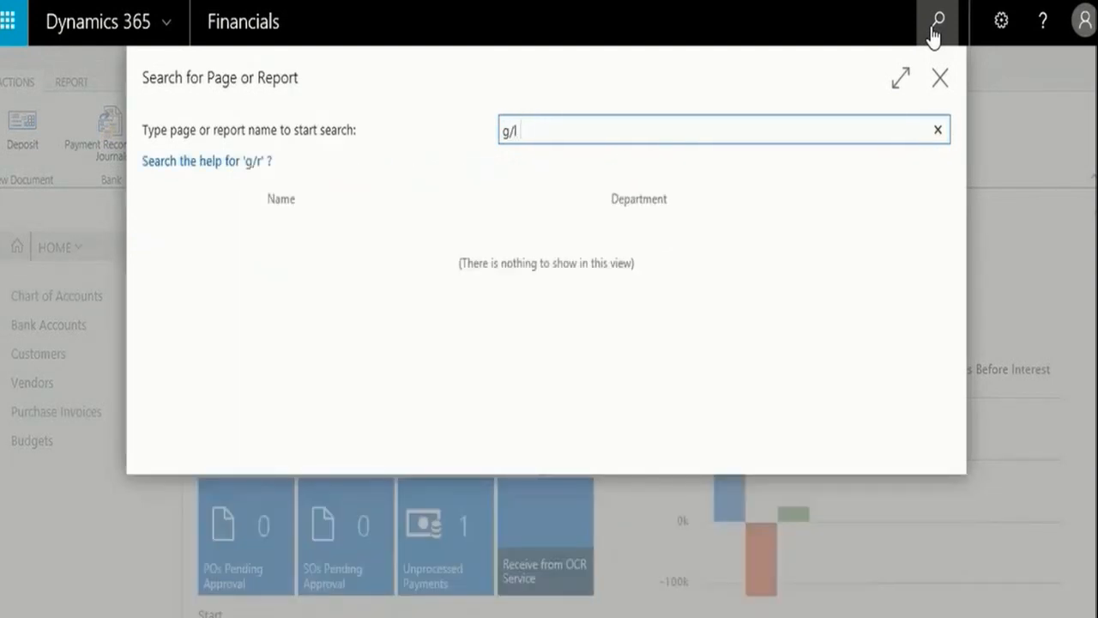
pyautogui.write(' reg')
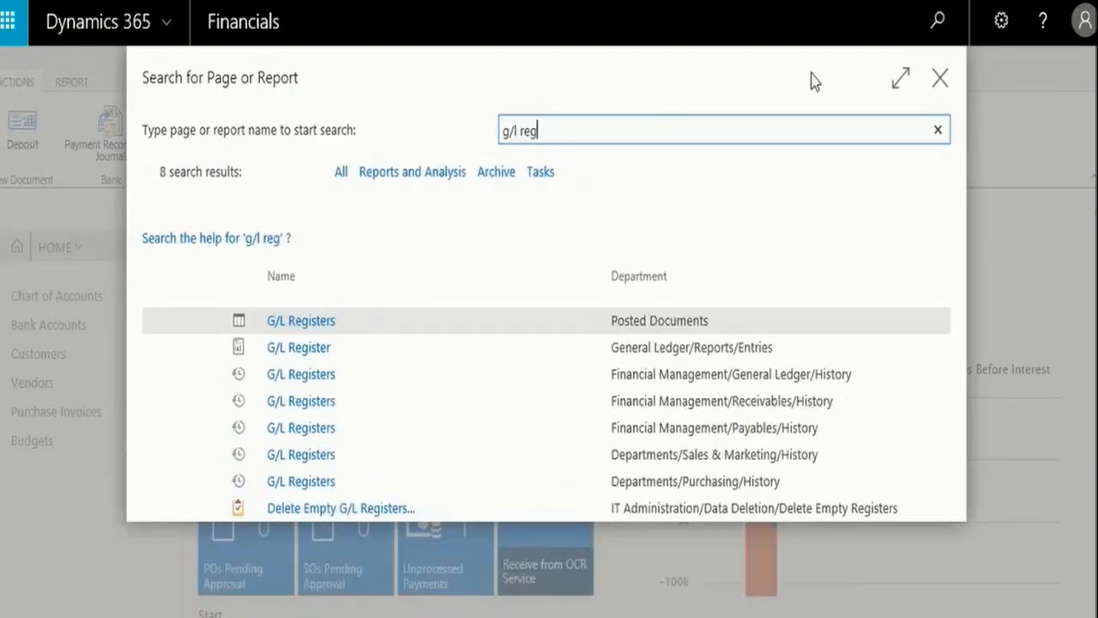
pyautogui.click(328, 322)
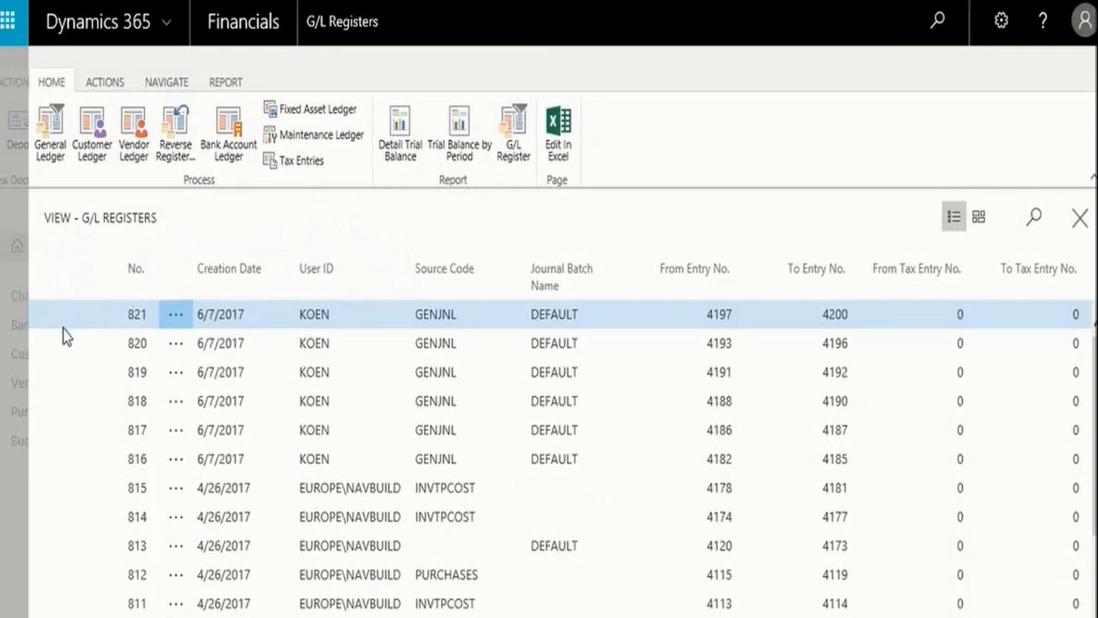
# Review the newest register's general ledger entries sorted by posting date, with the side pane collapsed to show amounts, and close both lists
pyautogui.click(50, 140)
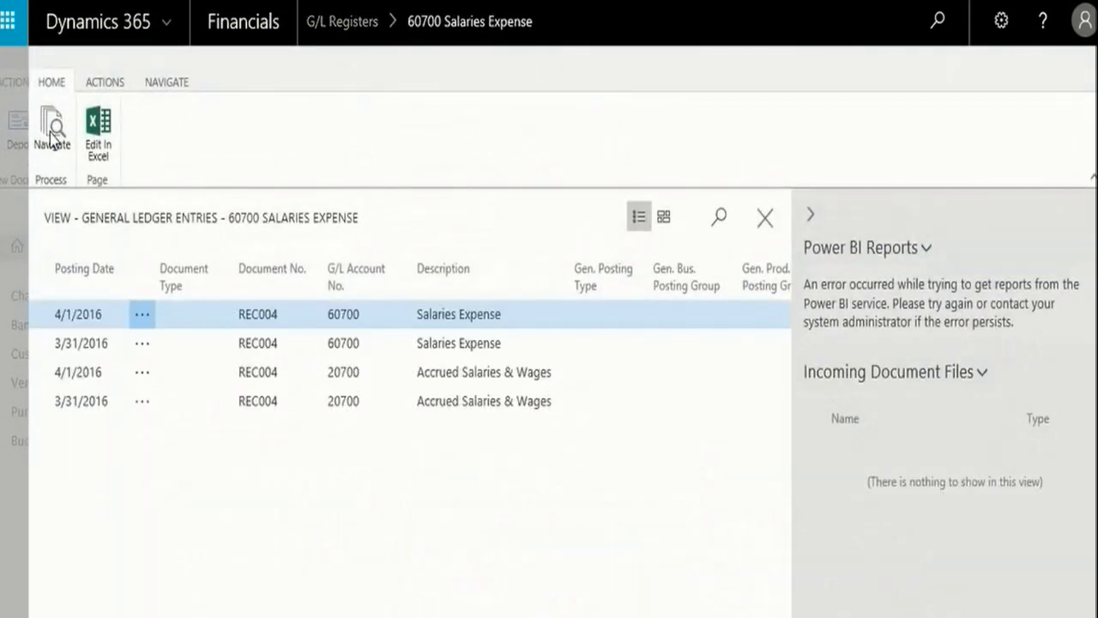
pyautogui.click(72, 273)
pyautogui.click(72, 273)
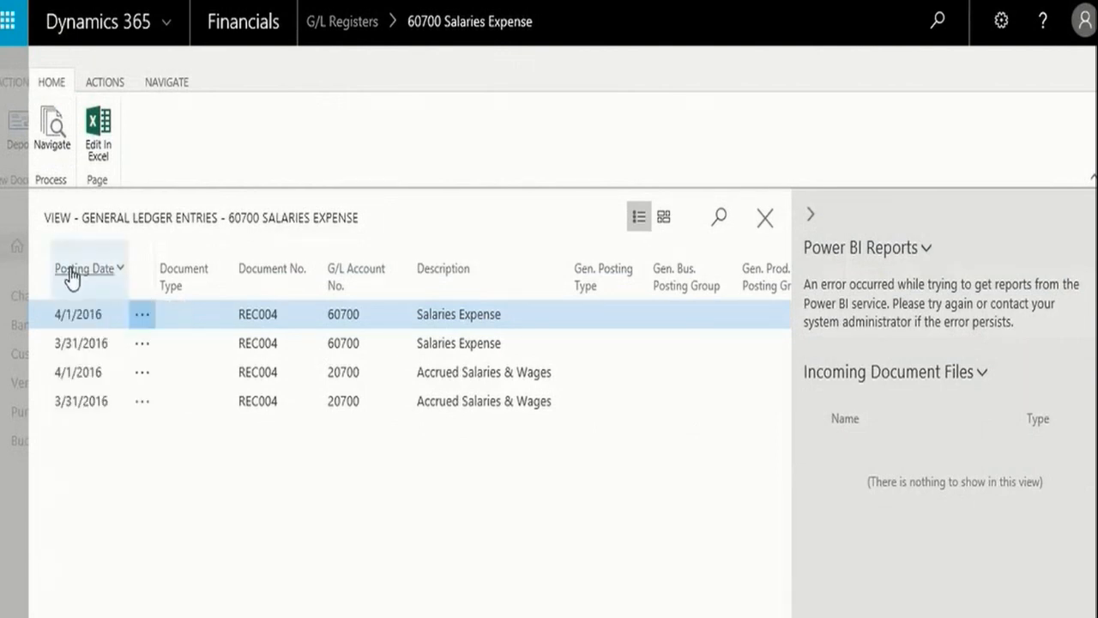
pyautogui.click(72, 272)
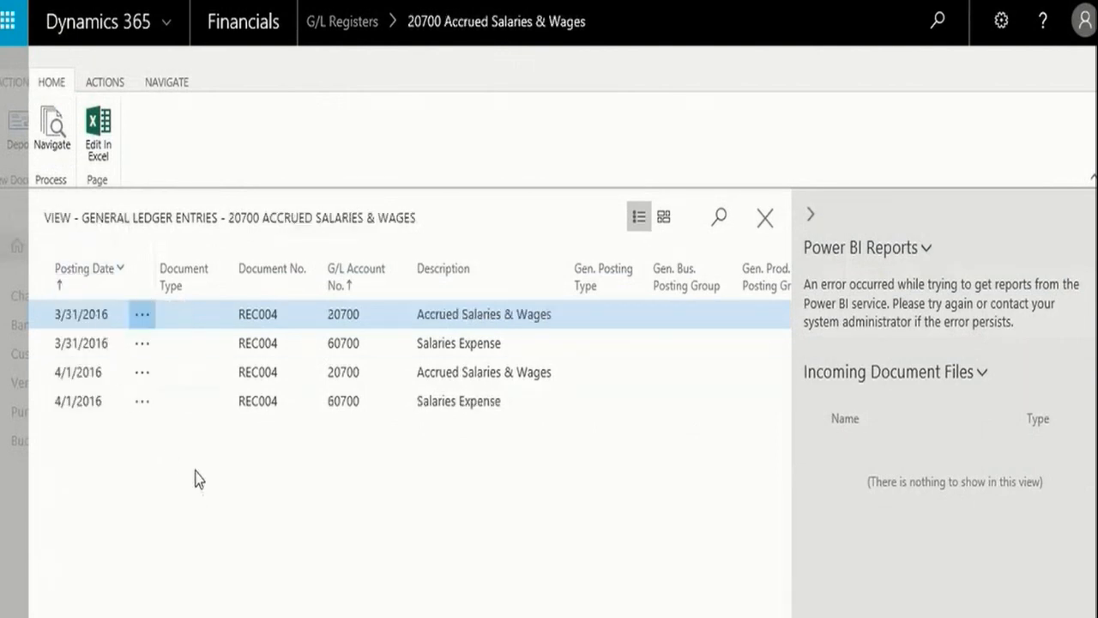
pyautogui.click(811, 219)
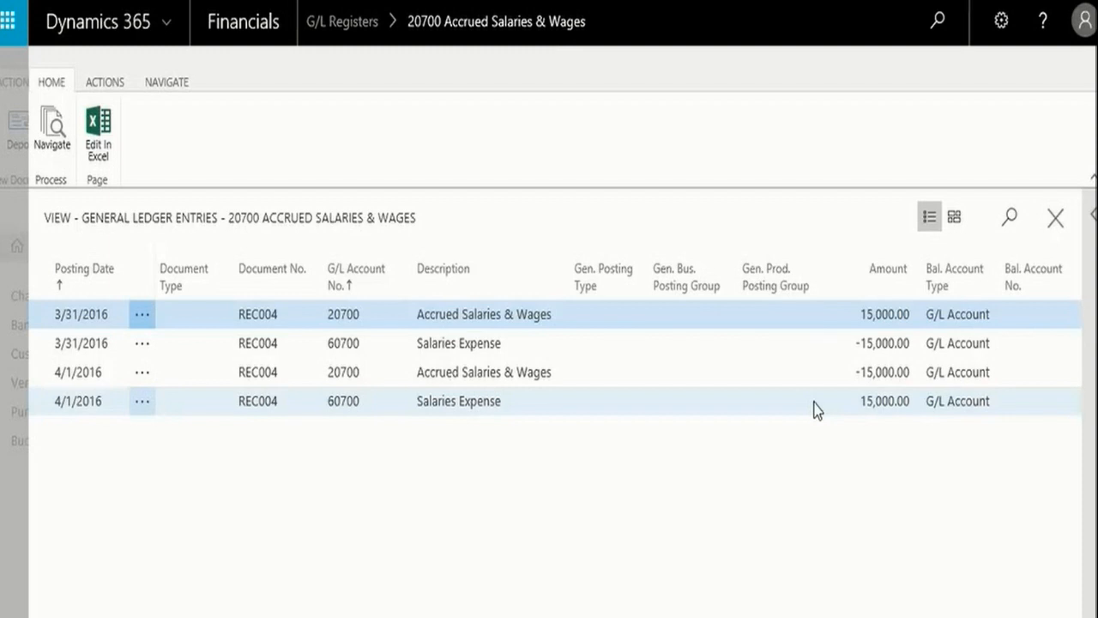
pyautogui.press('Escape')
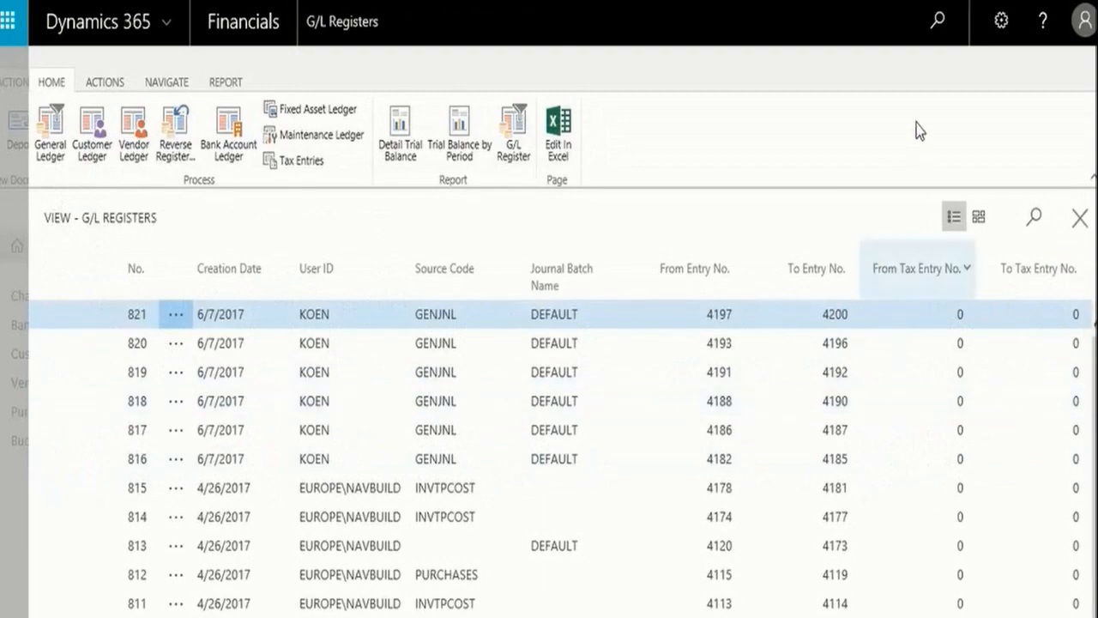
pyautogui.press('Escape')
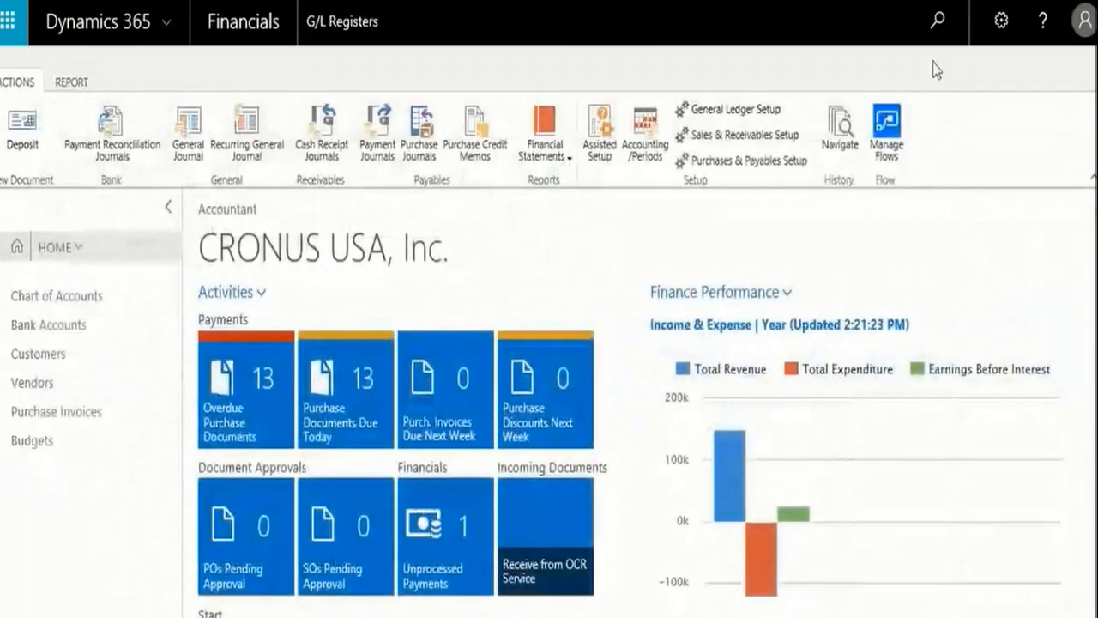
pyautogui.click(937, 24)
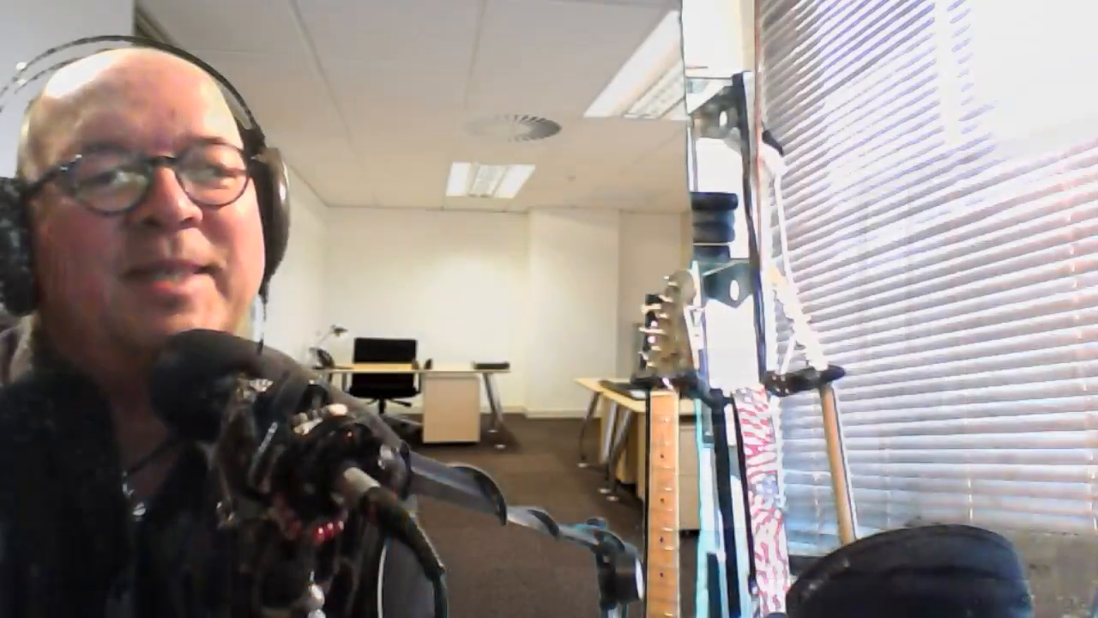